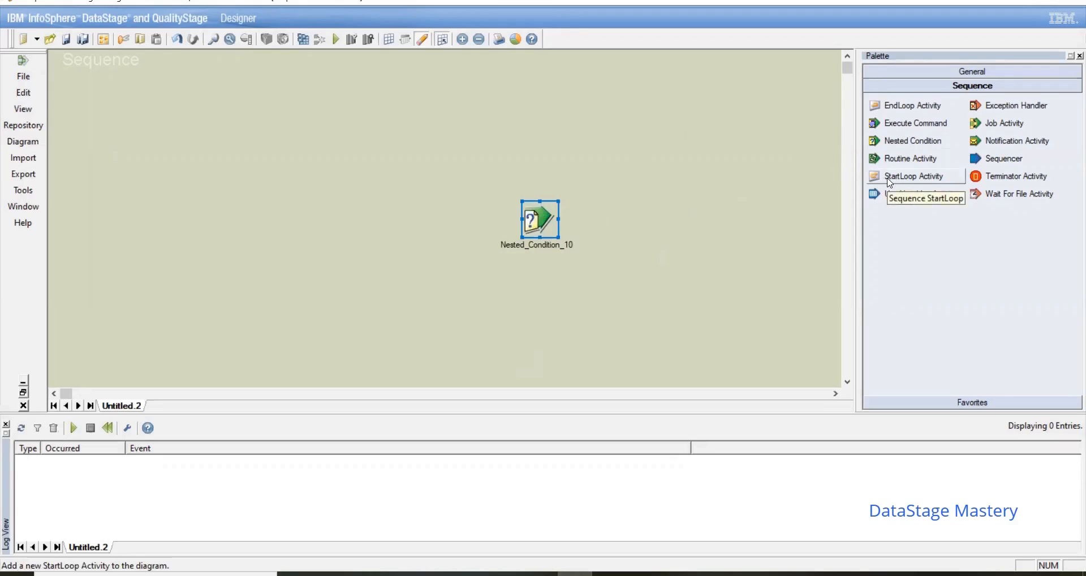
# Step: Add a StartLoop Activity to the sequence's upper left area and an EndLoop Activity below it
pyautogui.moveTo(890, 182); pyautogui.dragTo(425, 155)
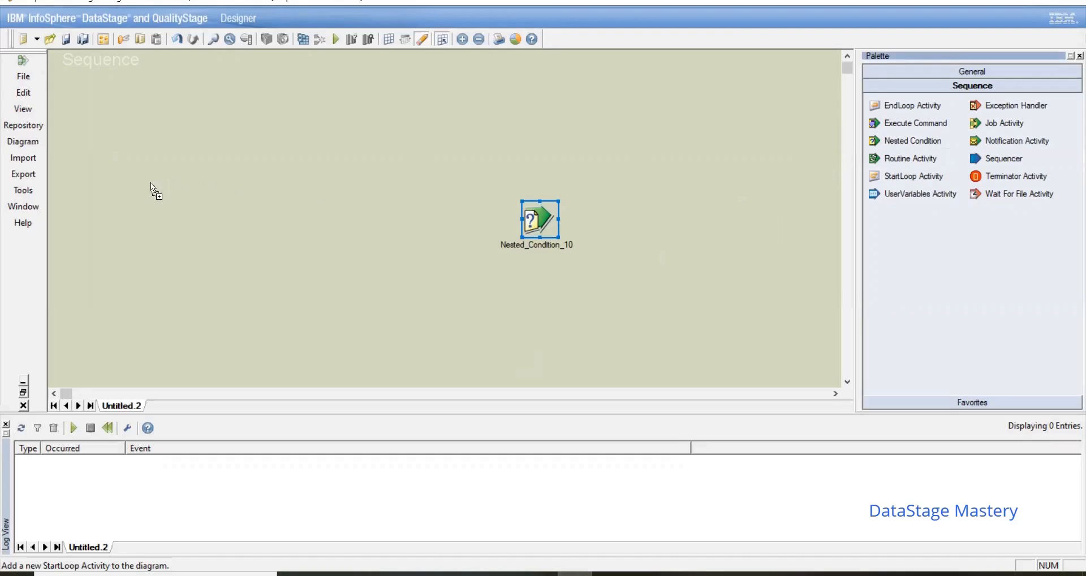
pyautogui.moveTo(128, 143); pyautogui.dragTo(129, 144)
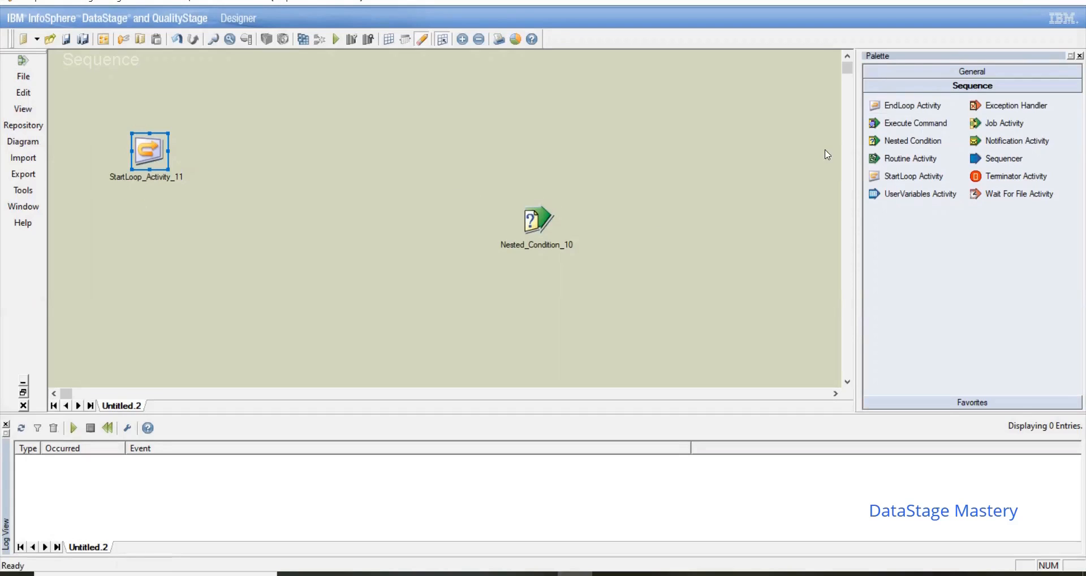
pyautogui.click(911, 106)
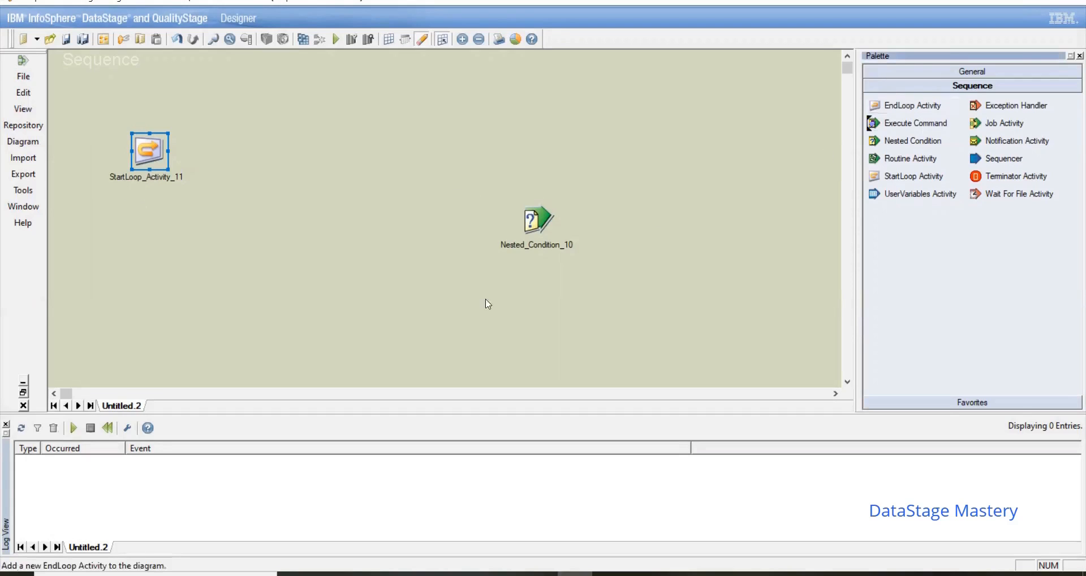
pyautogui.click(229, 298)
# Step: Move the Nested Condition farther right and add an Execute Command activity between it and the StartLoop Activity
pyautogui.moveTo(538, 220); pyautogui.dragTo(660, 201)
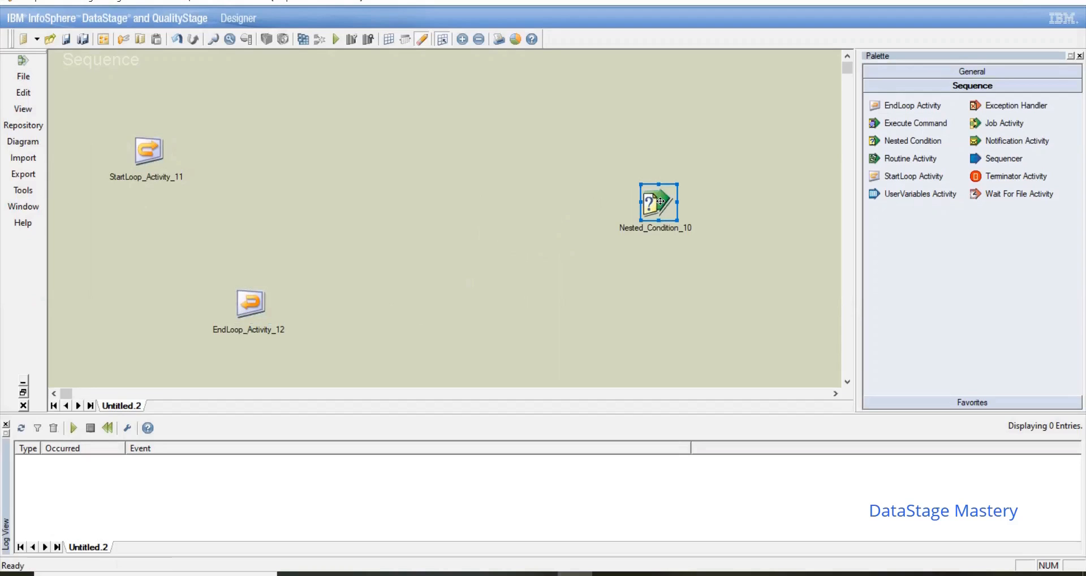
pyautogui.click(832, 334)
pyautogui.click(911, 123)
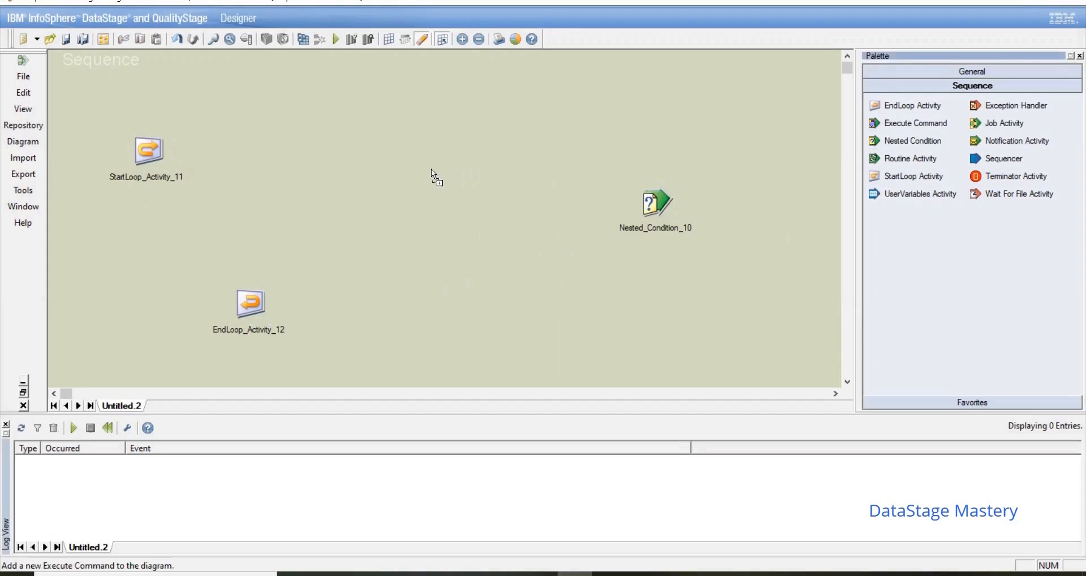
pyautogui.click(380, 164)
pyautogui.moveTo(410, 186); pyautogui.dragTo(461, 208)
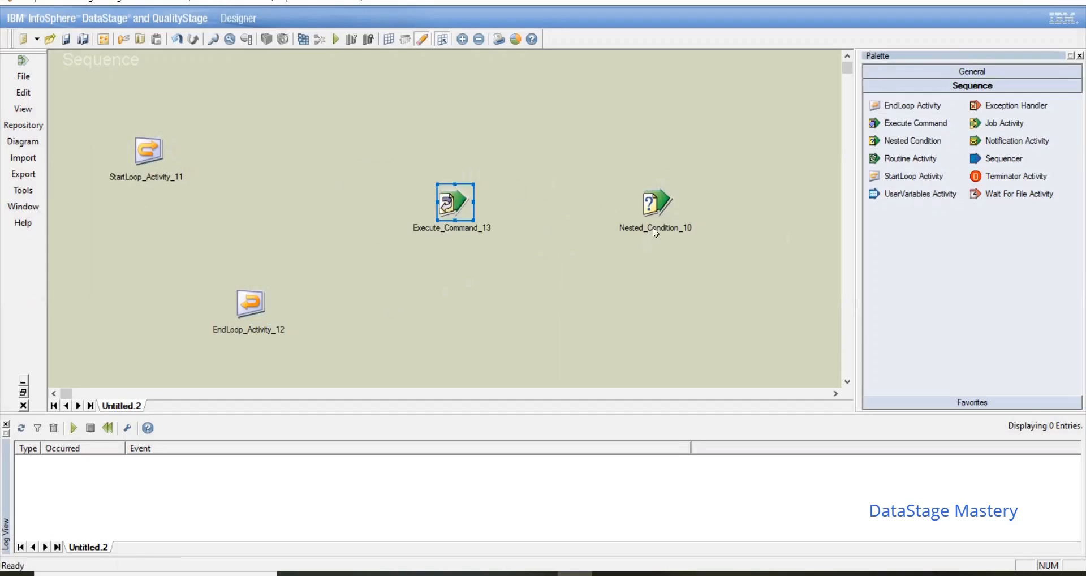
# Step: Add the Exe11_SortStage job from the repository's June2021 folder as a Job Activity to the right of the Nested Condition
pyautogui.click(25, 111)
pyautogui.click(94, 152)
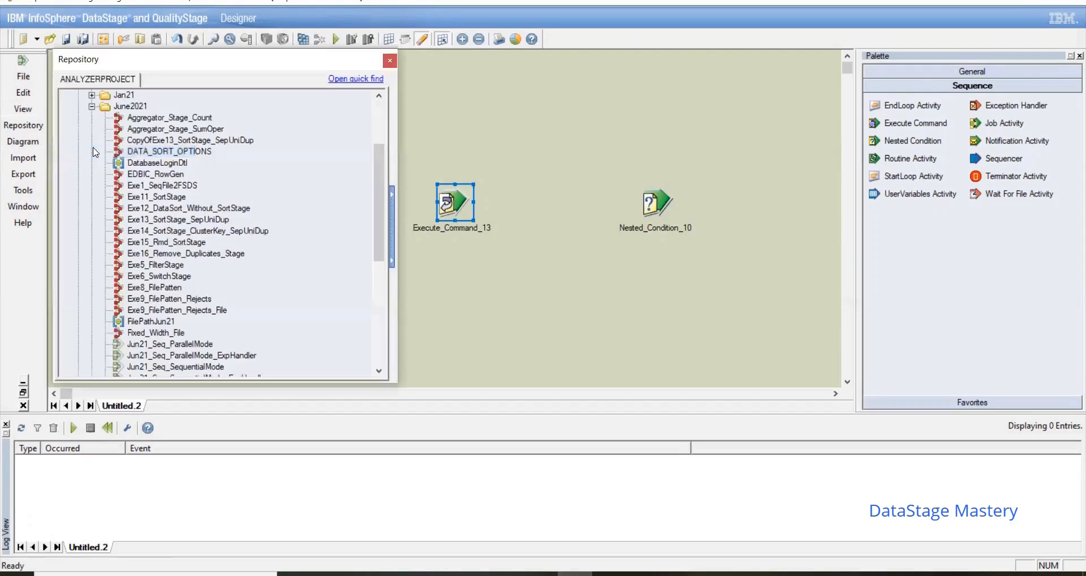
pyautogui.moveTo(172, 198); pyautogui.dragTo(784, 181)
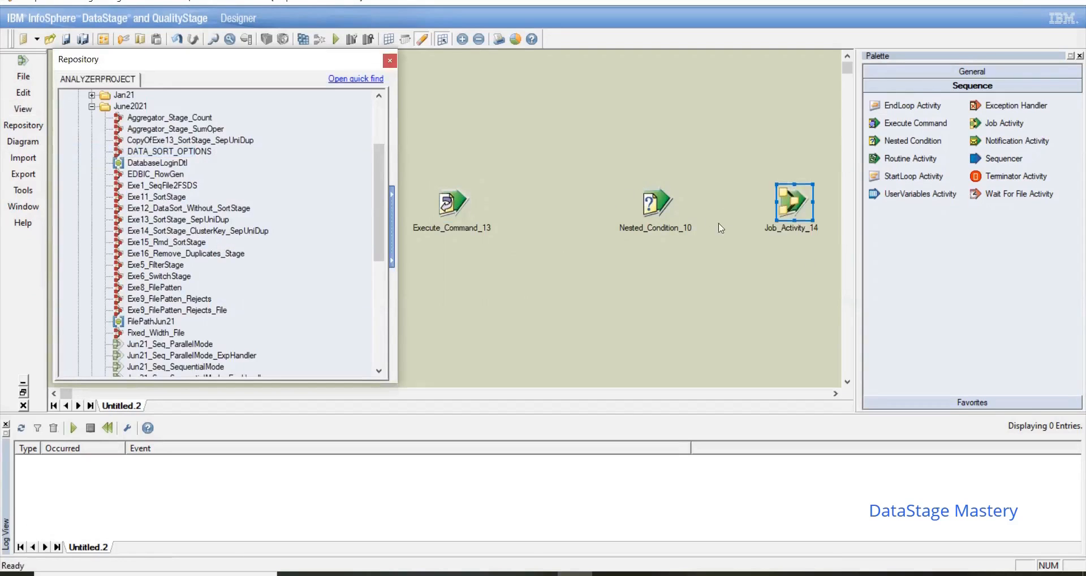
# Step: Open the job behind the Job Activity, examine its source Sequential File's properties, and close the job
pyautogui.rightClick(803, 202)
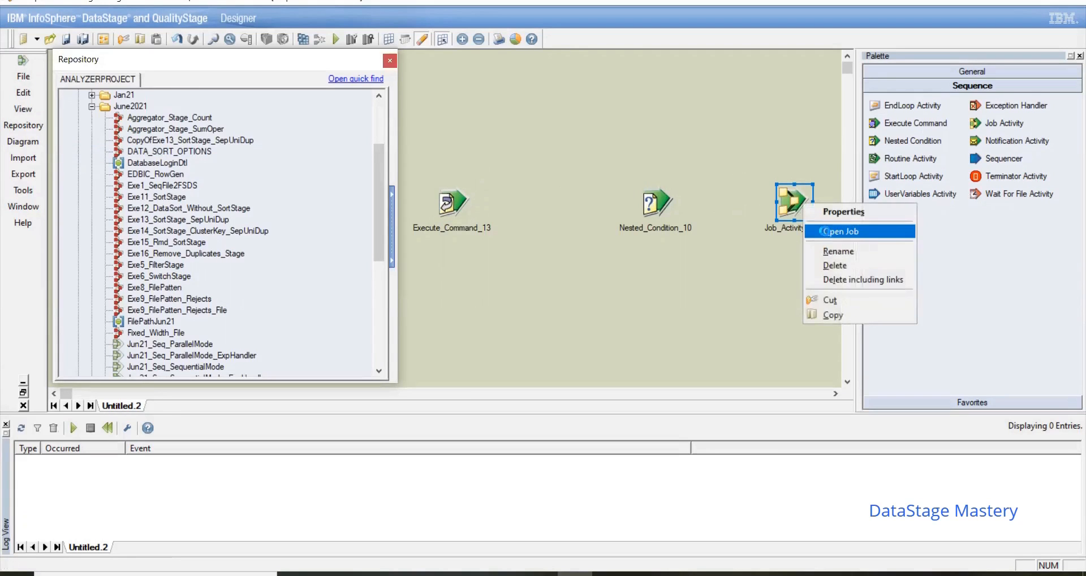
pyautogui.click(825, 231)
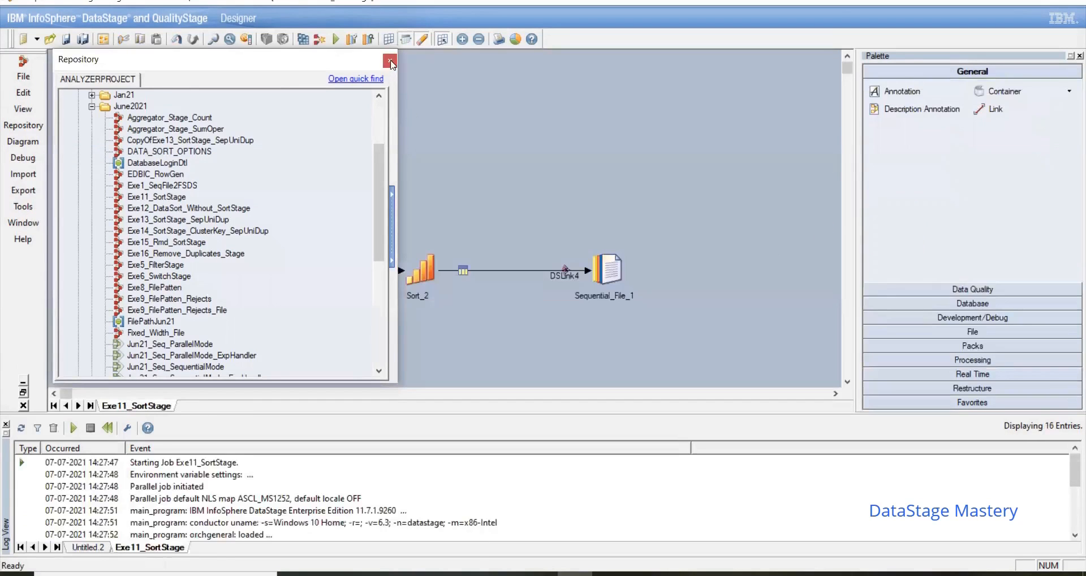
pyautogui.click(390, 61)
pyautogui.click(219, 270)
pyautogui.doubleClick(219, 270)
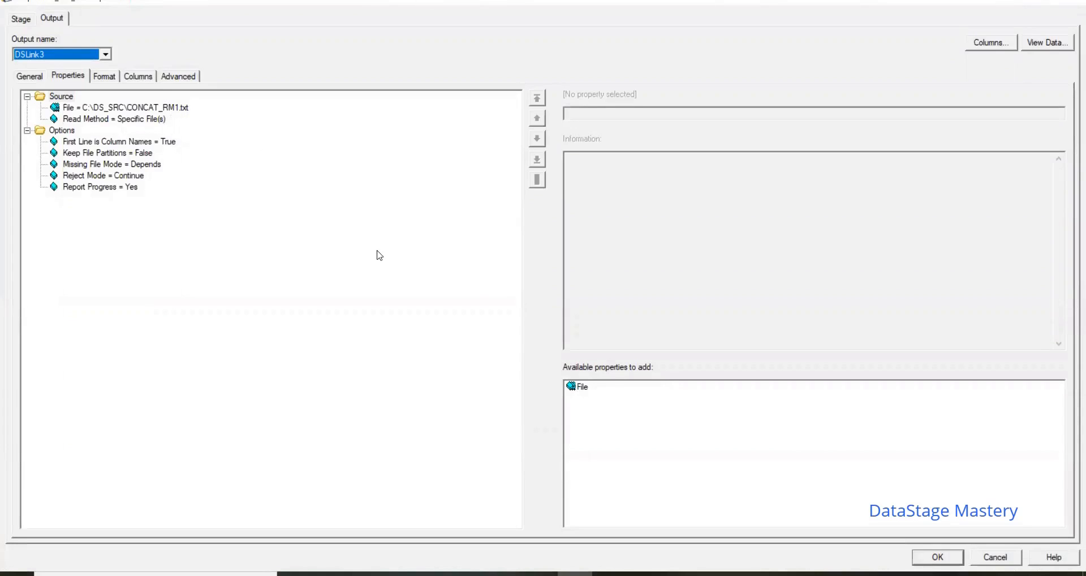
pyautogui.click(997, 558)
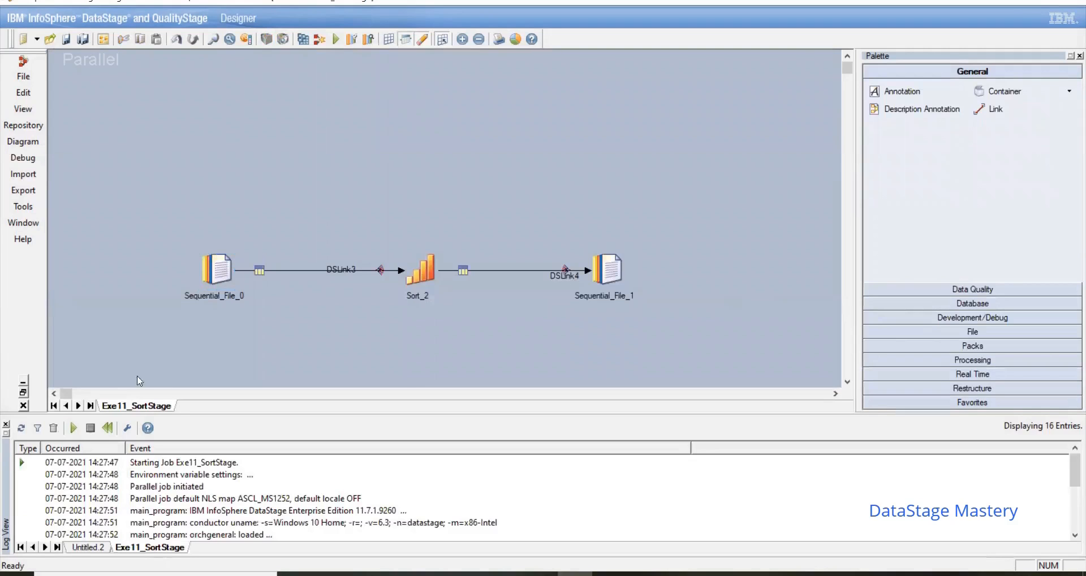
pyautogui.click(24, 405)
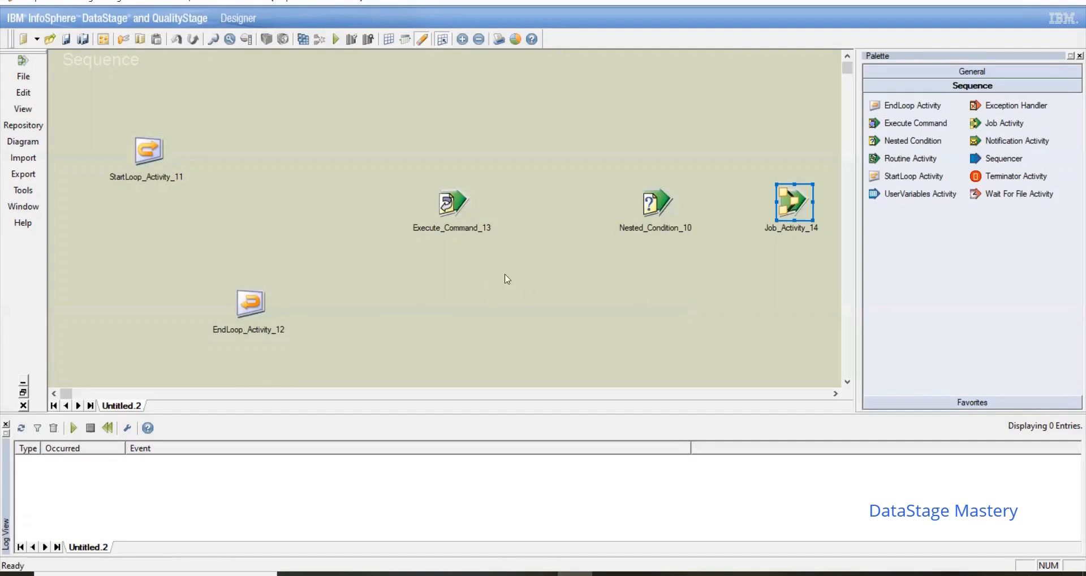
# Step: Move the Execute Command, Nested Condition and Job Activity slightly up so they form one aligned row
pyautogui.moveTo(459, 212); pyautogui.dragTo(443, 195)
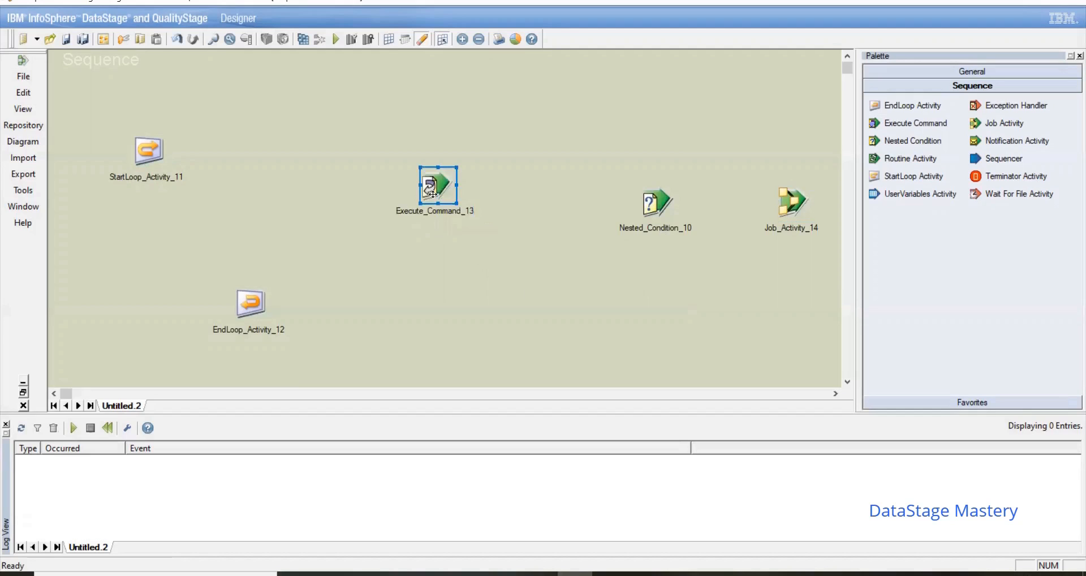
pyautogui.moveTo(650, 213); pyautogui.dragTo(628, 193)
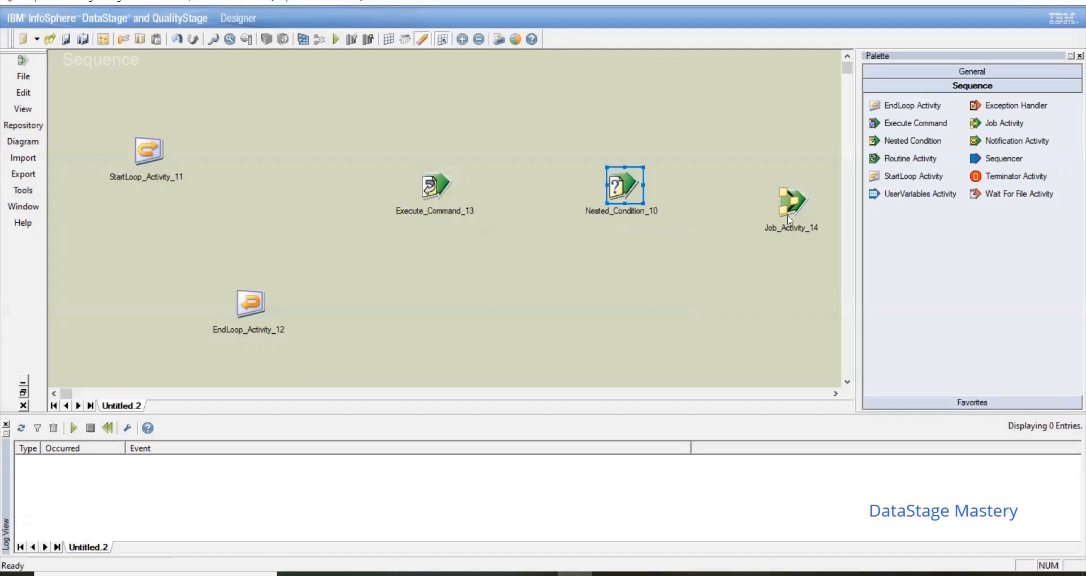
pyautogui.click(804, 207)
pyautogui.moveTo(804, 207); pyautogui.dragTo(802, 190)
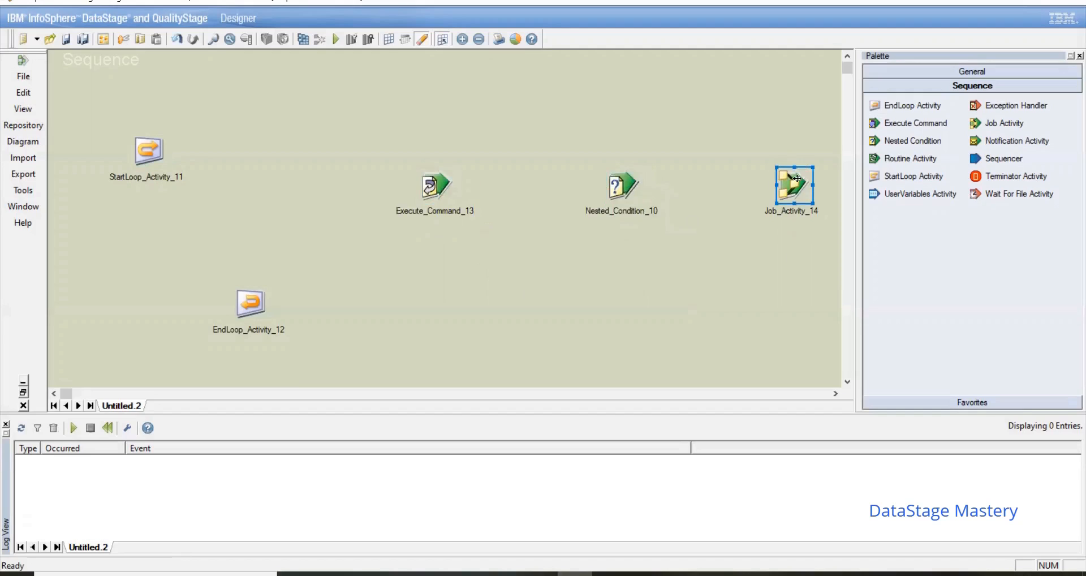
pyautogui.click(788, 261)
# Step: Add a second Execute Command activity to the right of the EndLoop Activity, and shift the first one slightly up and left
pyautogui.moveTo(842, 227); pyautogui.dragTo(577, 305)
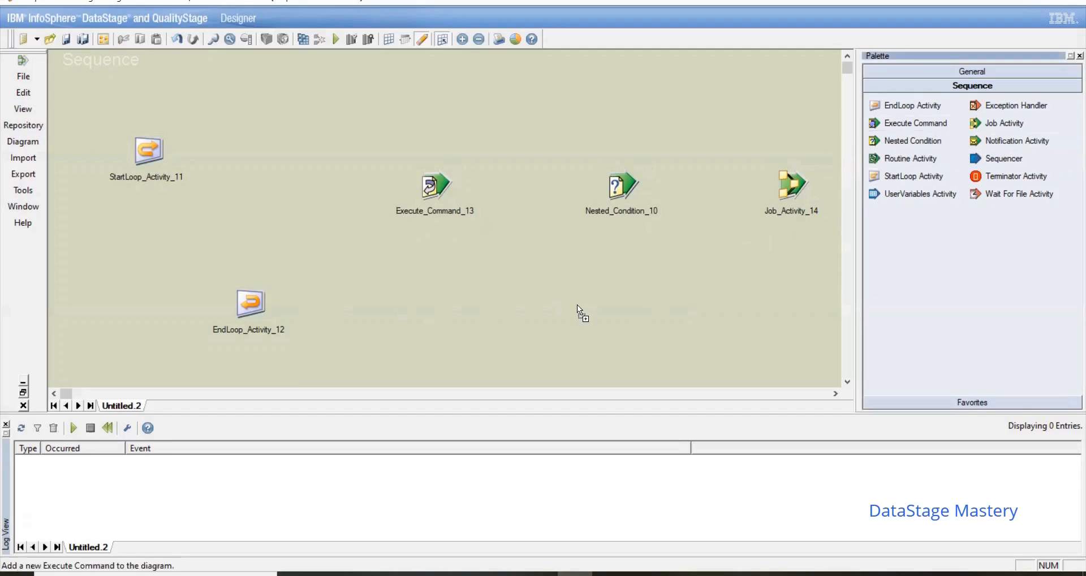
pyautogui.moveTo(471, 296); pyautogui.dragTo(467, 292)
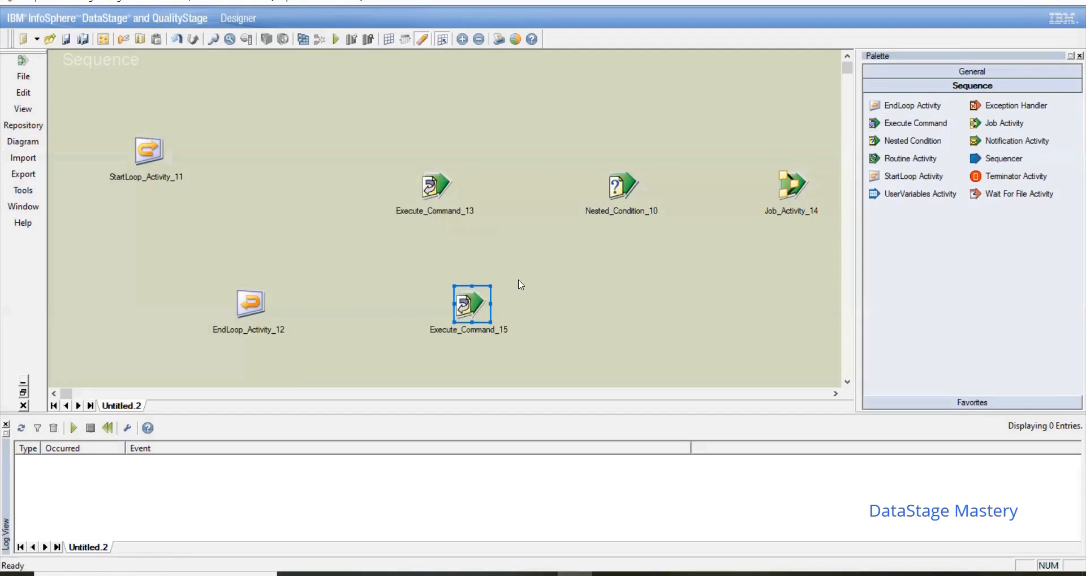
pyautogui.click(616, 283)
pyautogui.click(443, 194)
pyautogui.moveTo(443, 194); pyautogui.dragTo(425, 177)
pyautogui.click(278, 217)
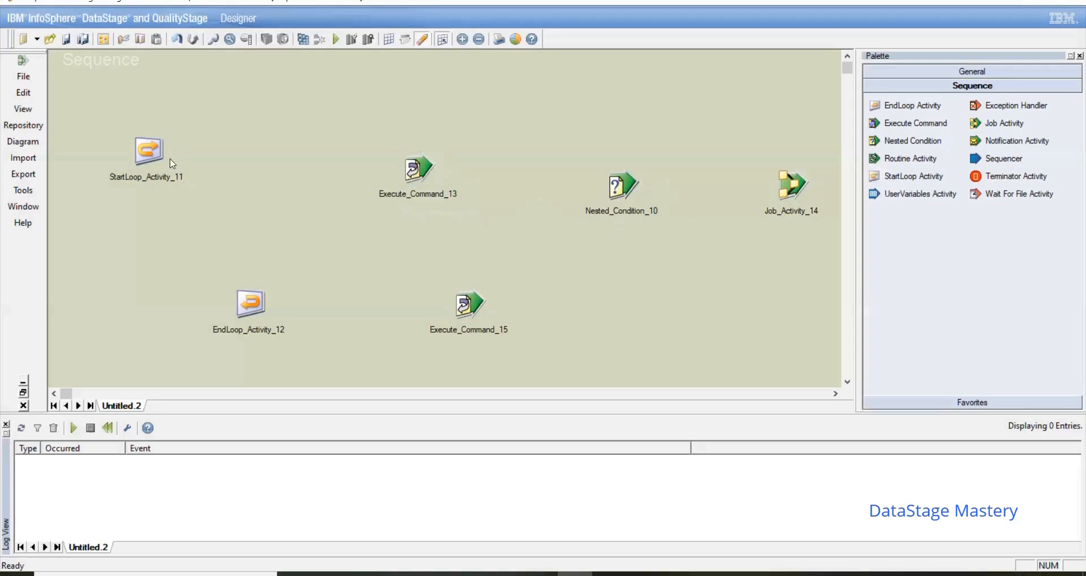
# Step: Link StartLoop to the upper Execute Command, that to the Nested Condition, and the condition to both the lower Execute Command and the Job Activity
pyautogui.moveTo(156, 152); pyautogui.dragTo(465, 305)
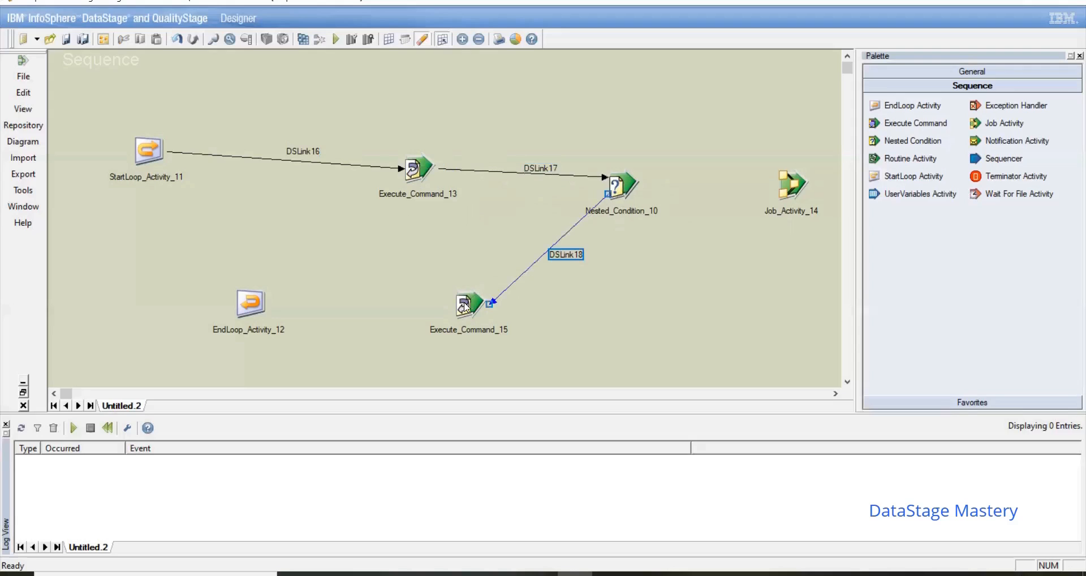
pyautogui.moveTo(774, 196); pyautogui.dragTo(774, 195)
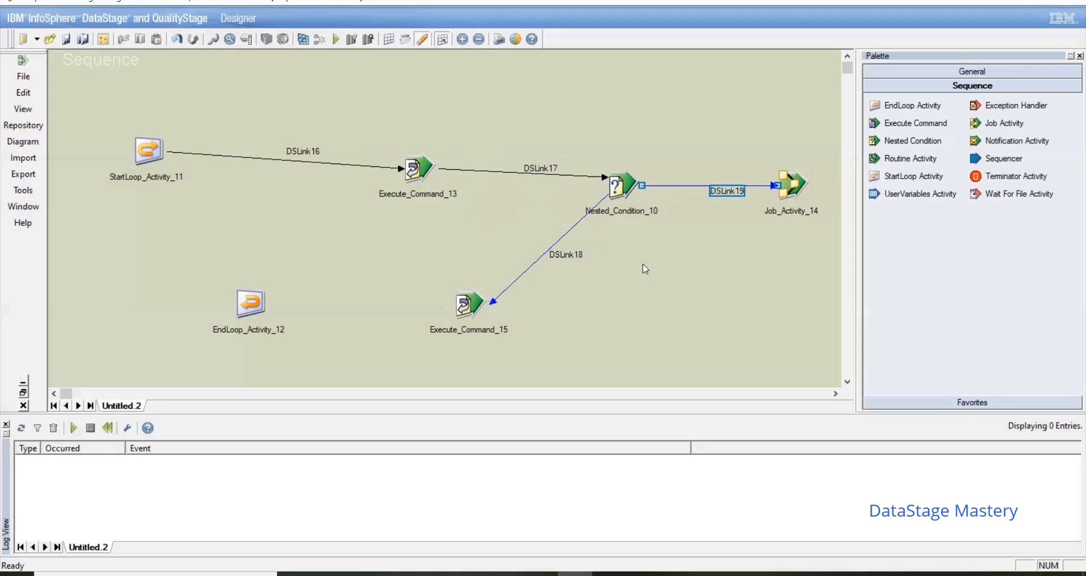
# Step: Rename the Nested Condition's link to the Job Activity as File and its link to the lower Execute Command as NoFile
pyautogui.rightClick(727, 195)
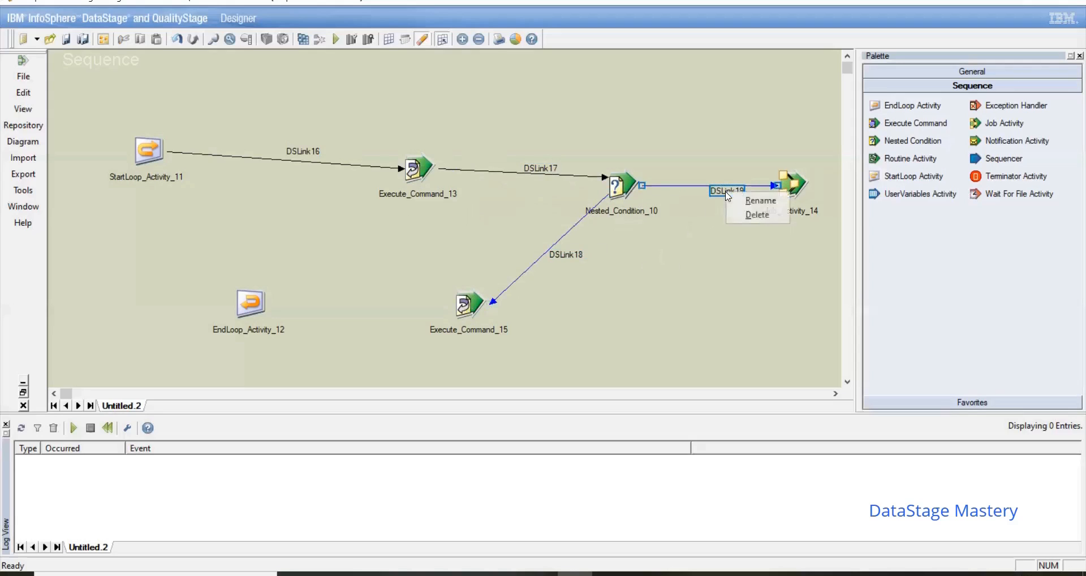
pyautogui.click(759, 201)
pyautogui.write('File')
pyautogui.press('Return')
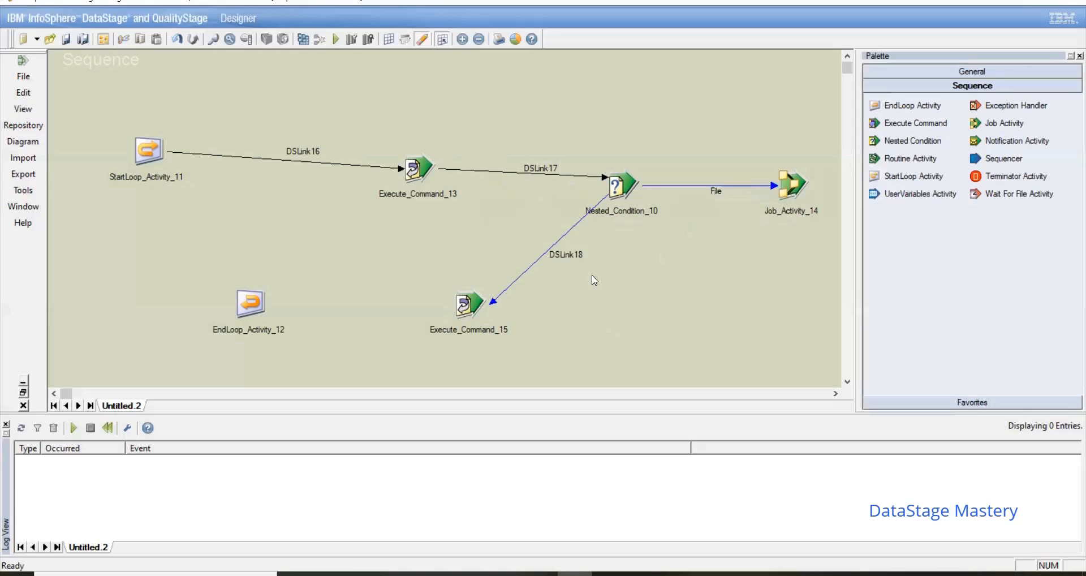
pyautogui.click(576, 255)
pyautogui.rightClick(576, 255)
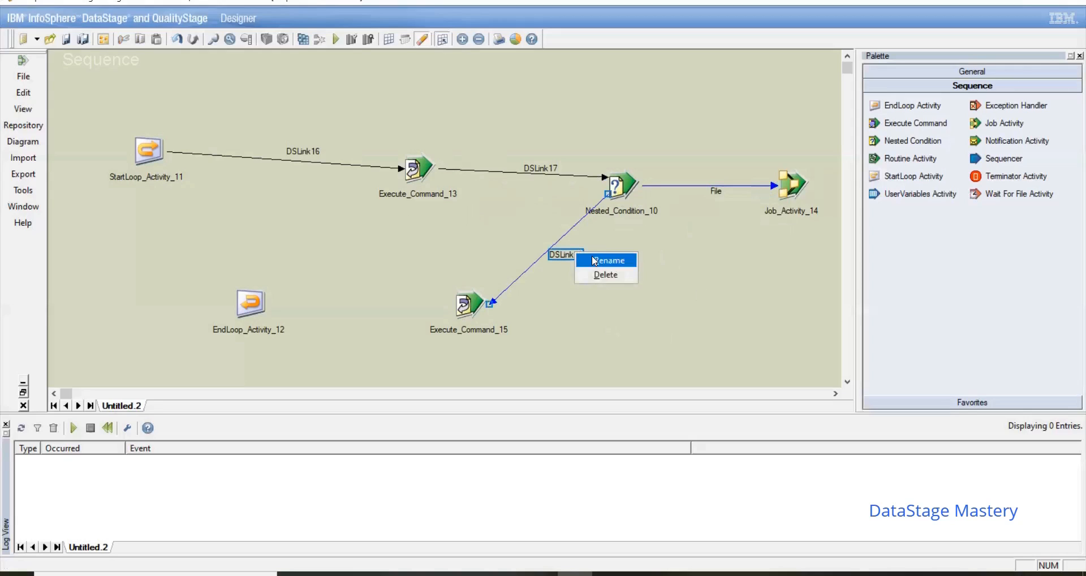
pyautogui.click(591, 258)
pyautogui.write('NoFile')
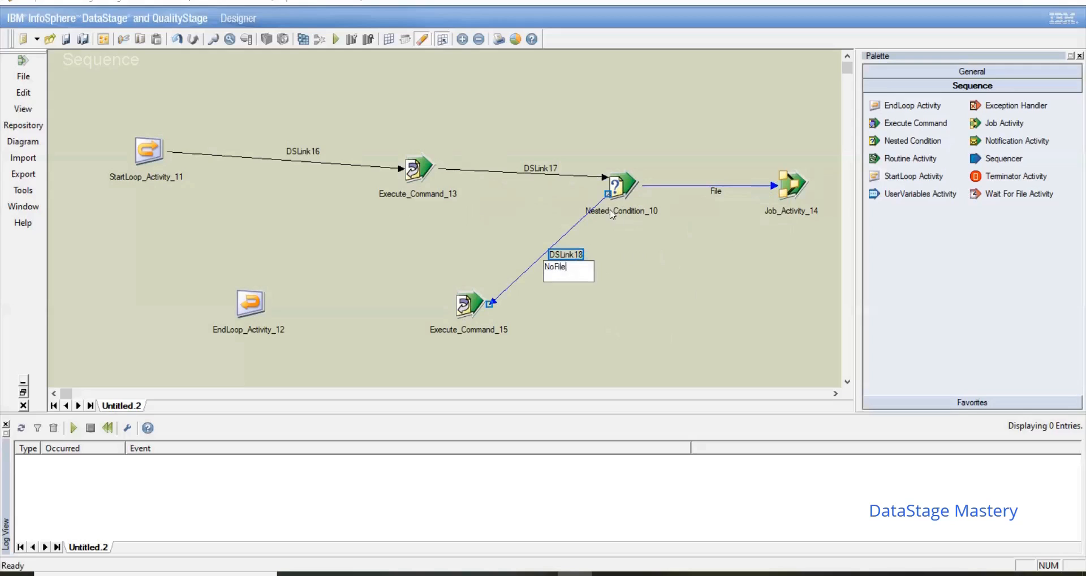
pyautogui.click(642, 293)
# Step: Link the lower Execute Command to the EndLoop Activity and the EndLoop Activity back to the StartLoop Activity
pyautogui.moveTo(464, 311)
pyautogui.mouseDown()
pyautogui.moveTo(250, 308)
pyautogui.moveTo(201, 232)
pyautogui.moveTo(211, 291)
pyautogui.moveTo(238, 295)
pyautogui.moveTo(207, 243)
pyautogui.moveTo(232, 308)
pyautogui.moveTo(153, 160)
pyautogui.mouseUp()
pyautogui.click(279, 200)
pyautogui.click(153, 159)
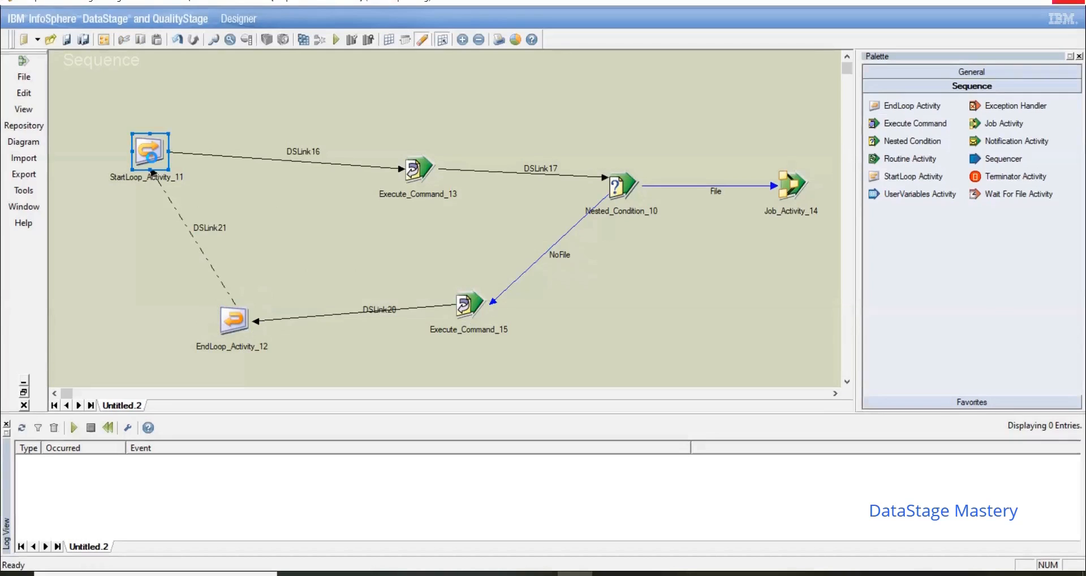
# Step: Configure the StartLoop Activity as a numeric loop from 1 to 60 with a step of 1
pyautogui.doubleClick(154, 164)
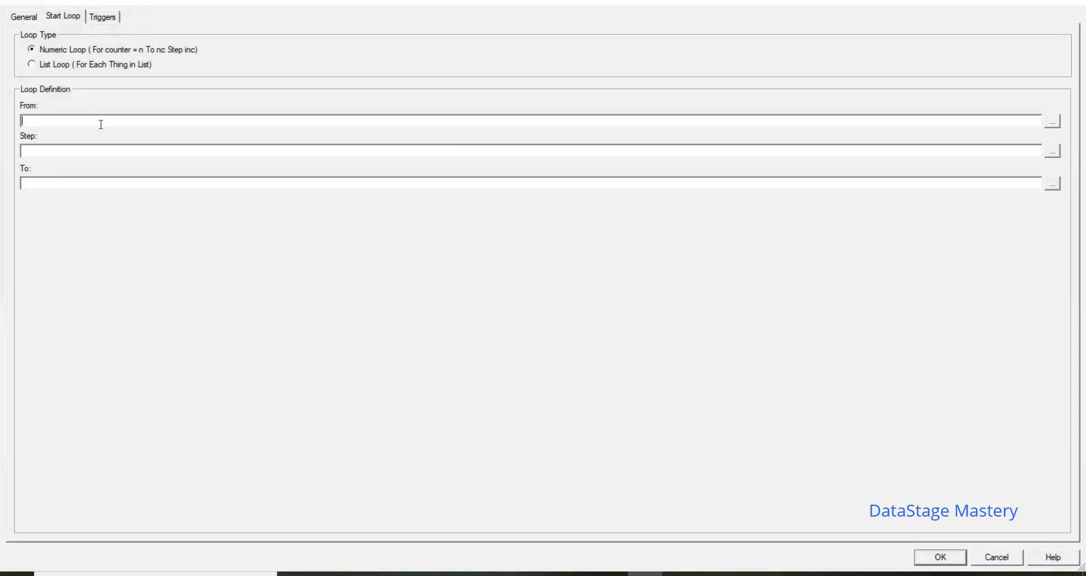
pyautogui.write('1')
pyautogui.press('Tab')
pyautogui.press('Tab')
pyautogui.write('1')
pyautogui.press('Tab')
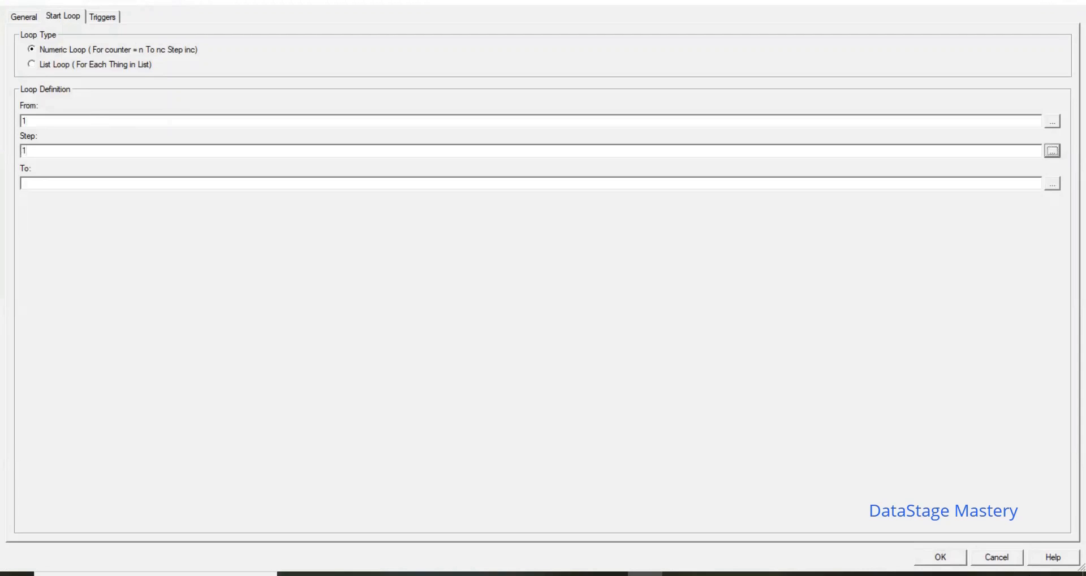
pyautogui.press('Tab')
pyautogui.write('60')
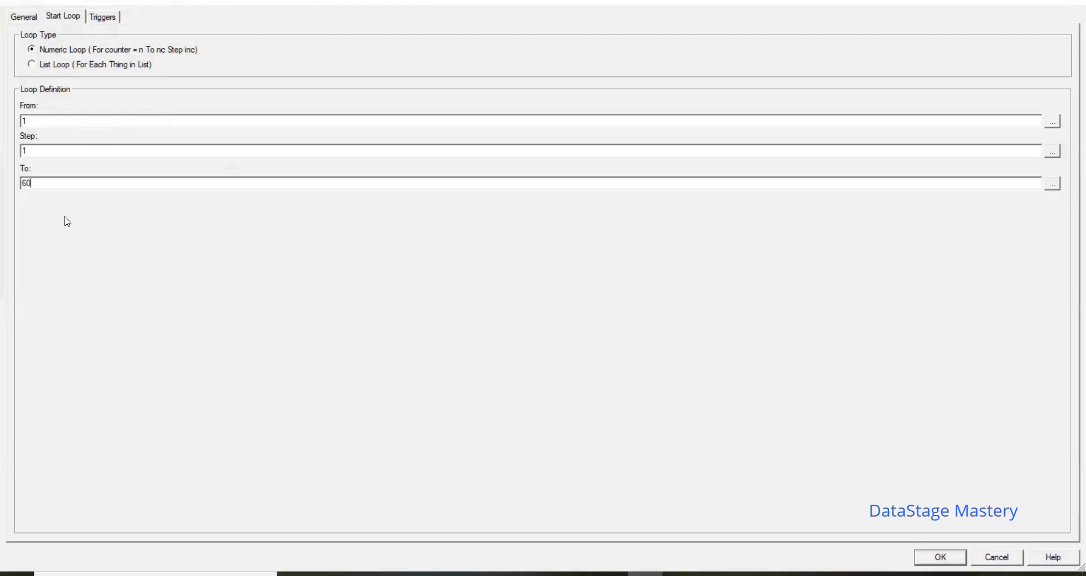
pyautogui.click(941, 558)
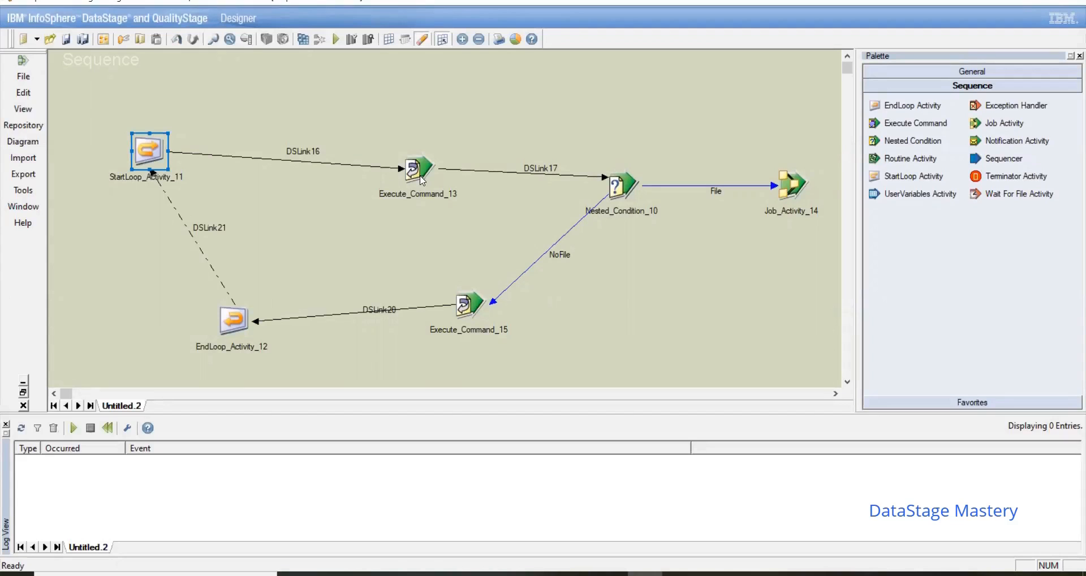
# Step: Open the upper Execute Command's settings, switch to File Explorer, and copy the name of the CONCAT_RM1 file in C:\DS_SRC
pyautogui.doubleClick(422, 180)
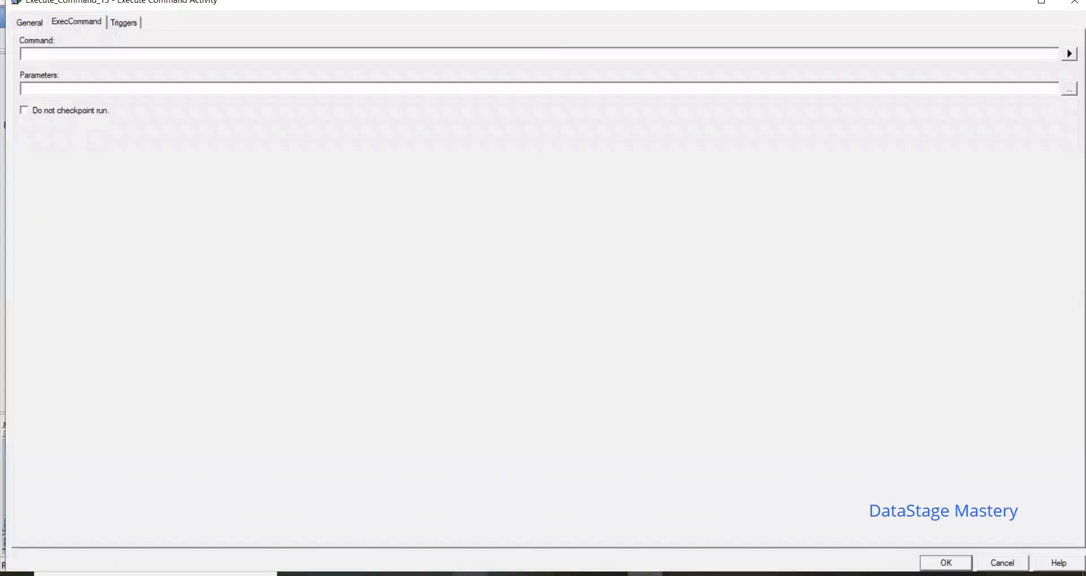
pyautogui.click(463, 572)
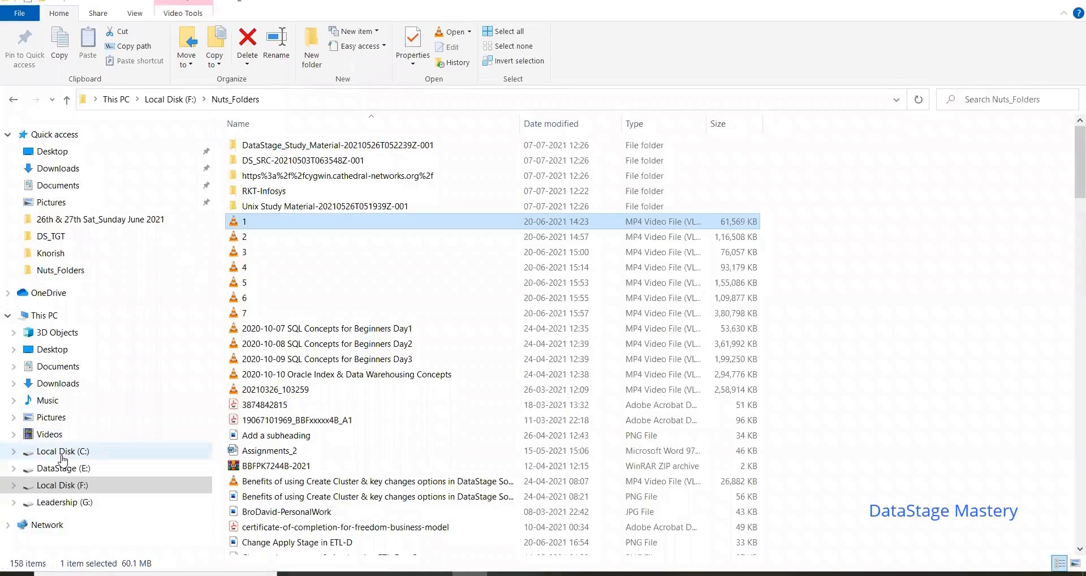
pyautogui.click(63, 452)
pyautogui.doubleClick(257, 301)
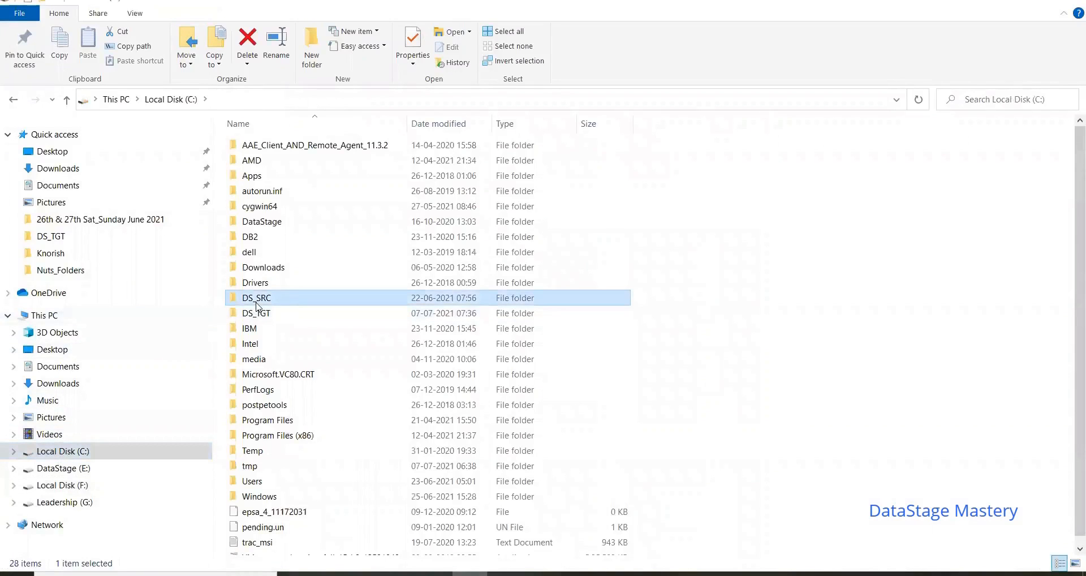
pyautogui.click(294, 287)
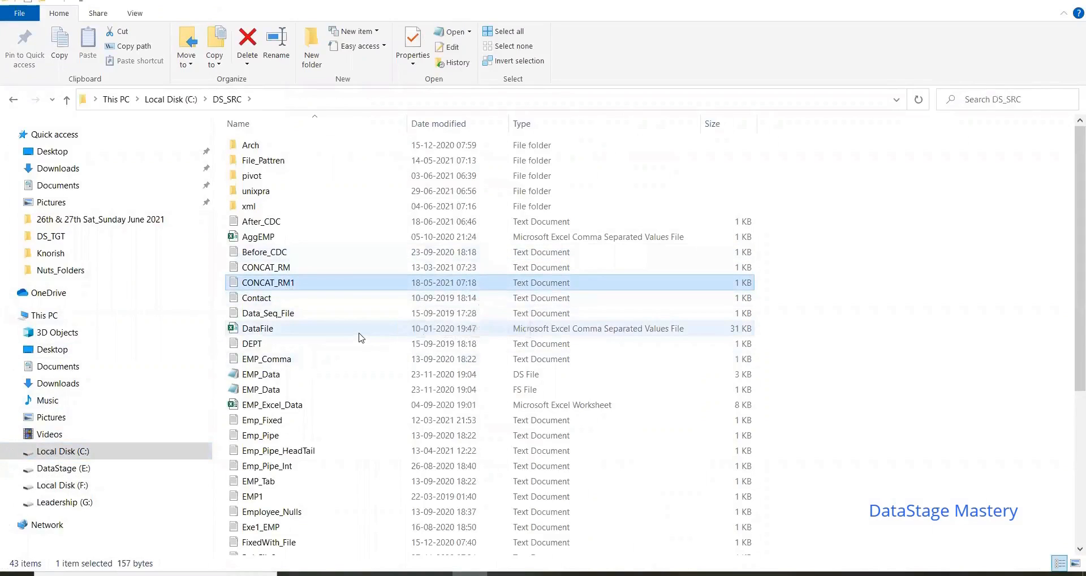
pyautogui.rightClick(305, 285)
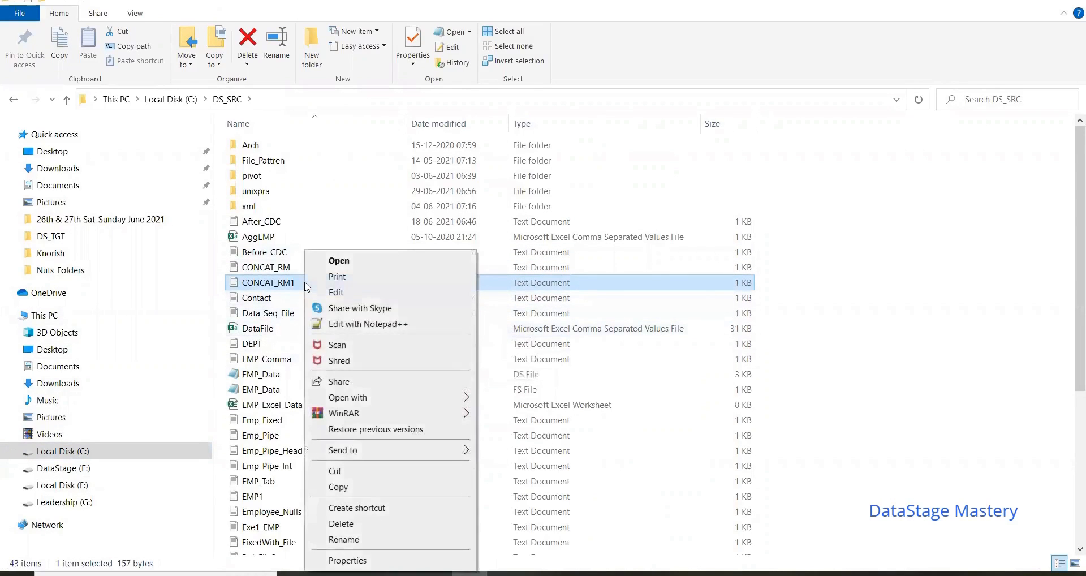
pyautogui.click(344, 540)
pyautogui.hotkey('ctrl', 'c')
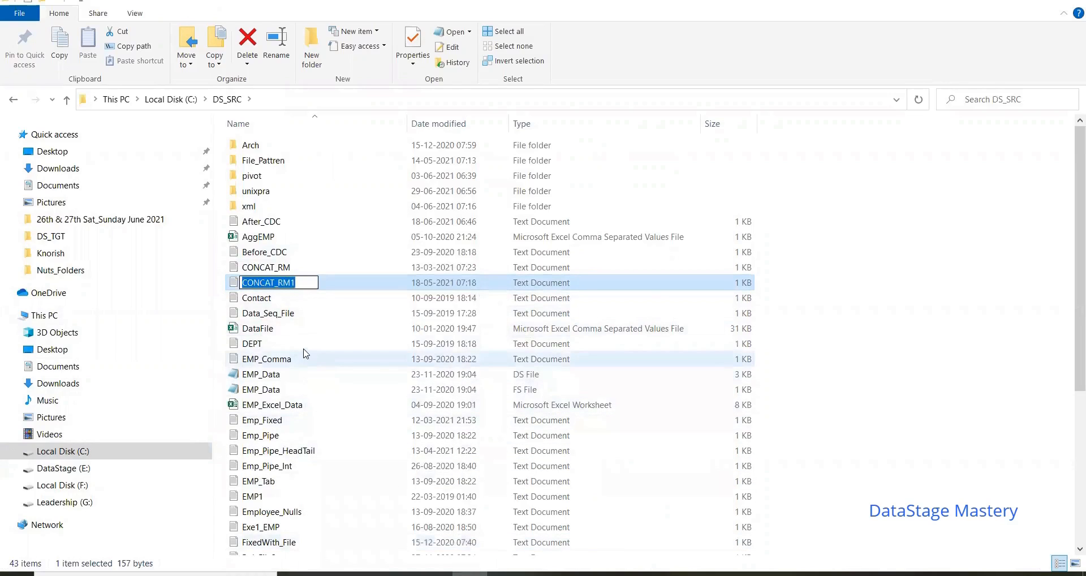
pyautogui.click(319, 385)
pyautogui.click(292, 286)
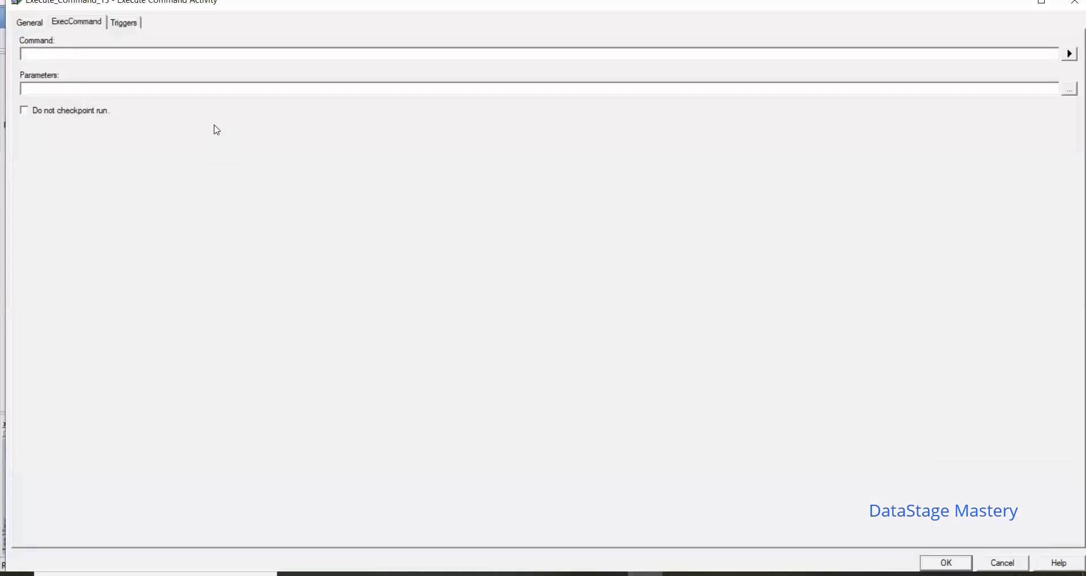
# Step: Set the upper Execute Command's command to ls -lrt CONCAT_RM1
pyautogui.write('ls -lrt')
pyautogui.hotkey('ctrl', 'v')
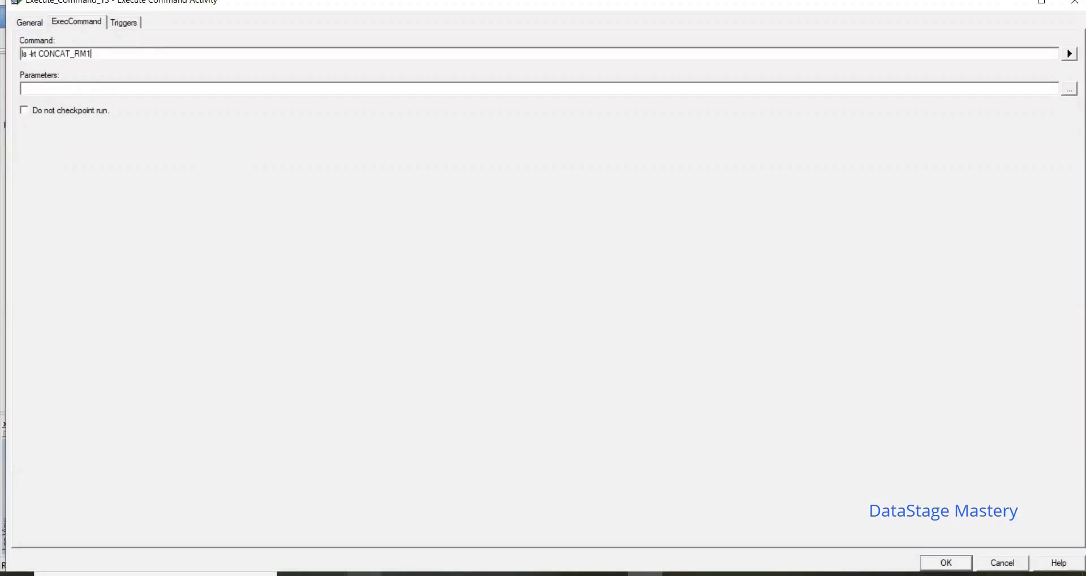
# Step: Copy the DS_SRC folder path from File Explorer and insert C:\DS_SRC\ before the file name in the command
pyautogui.click(471, 574)
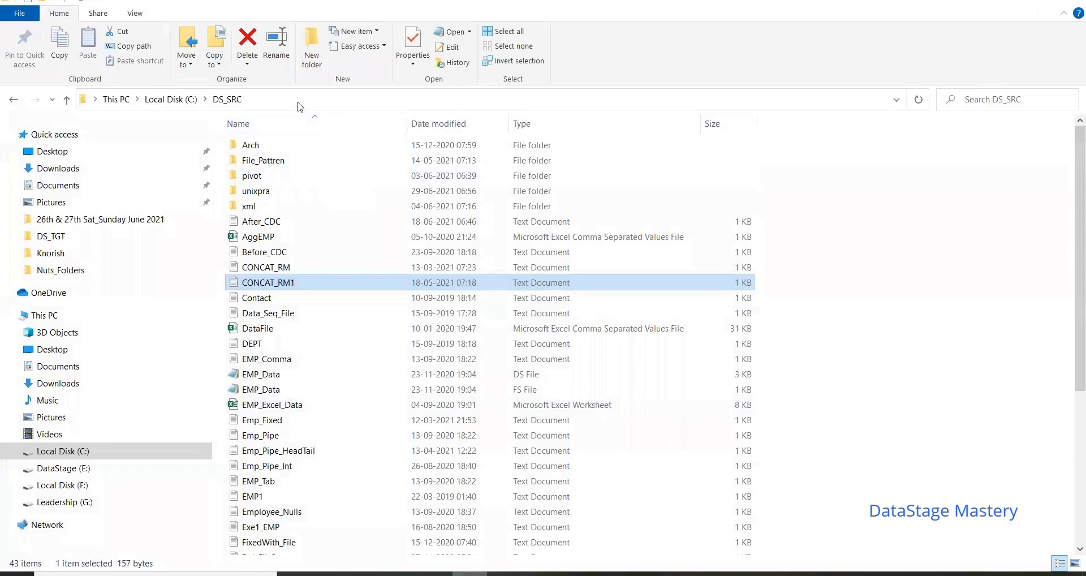
pyautogui.click(298, 99)
pyautogui.hotkey('ctrl', 'c')
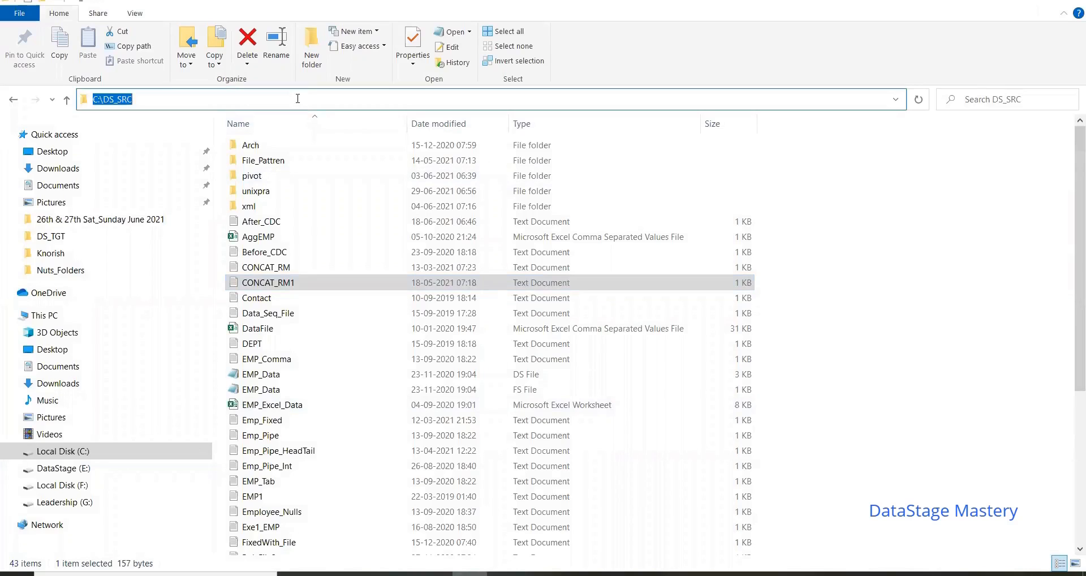
pyautogui.click(645, 573)
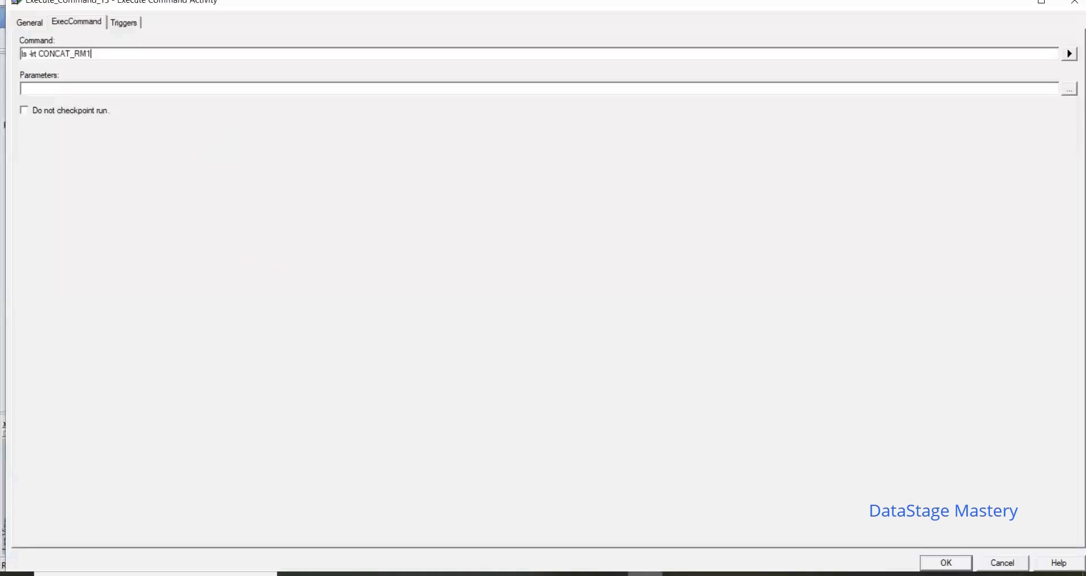
pyautogui.click(42, 55)
pyautogui.hotkey('ctrl', 'v')
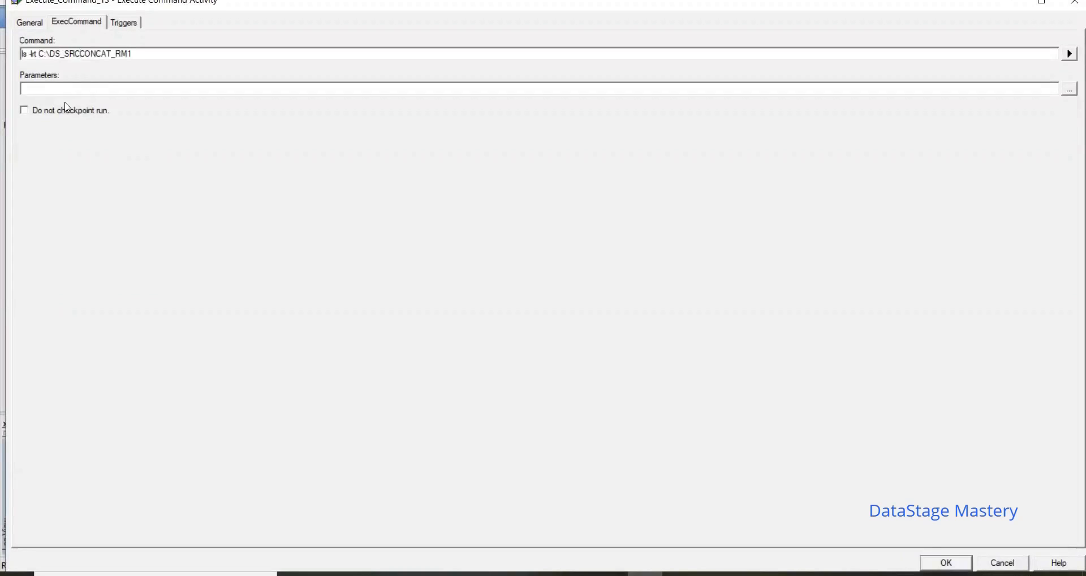
pyautogui.write('\\')
# Step: Check the unixpra folder inside C:\DS_SRC in File Explorer, and return to the Execute Command settings
pyautogui.click(469, 572)
pyautogui.doubleClick(249, 192)
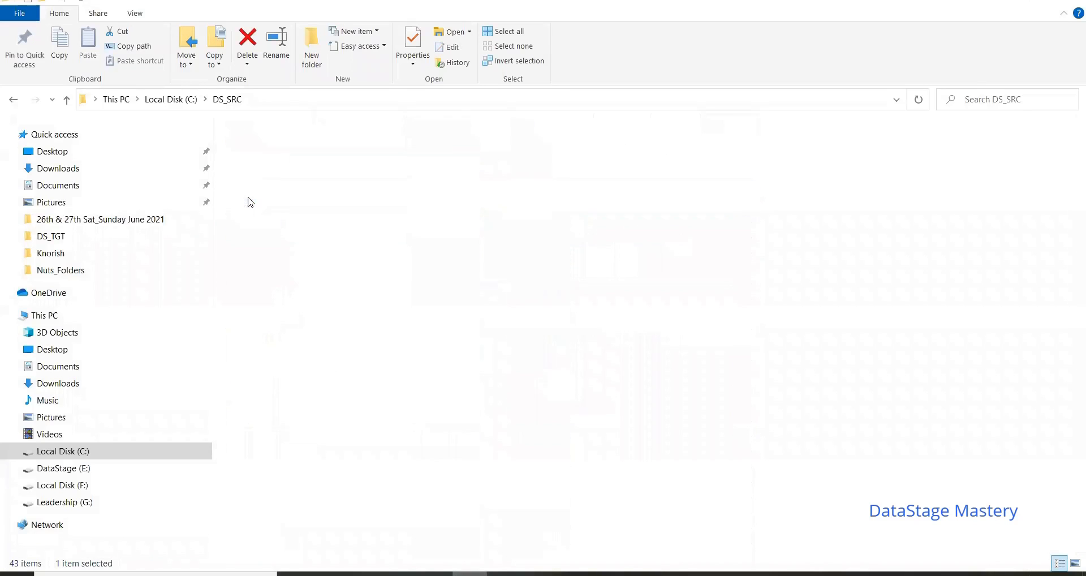
pyautogui.click(349, 99)
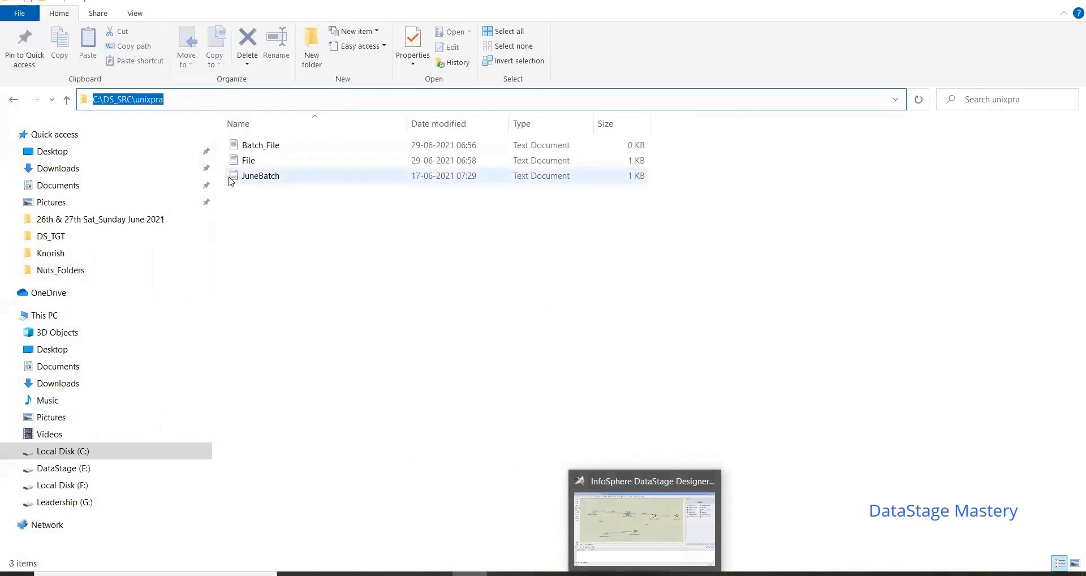
pyautogui.click(117, 100)
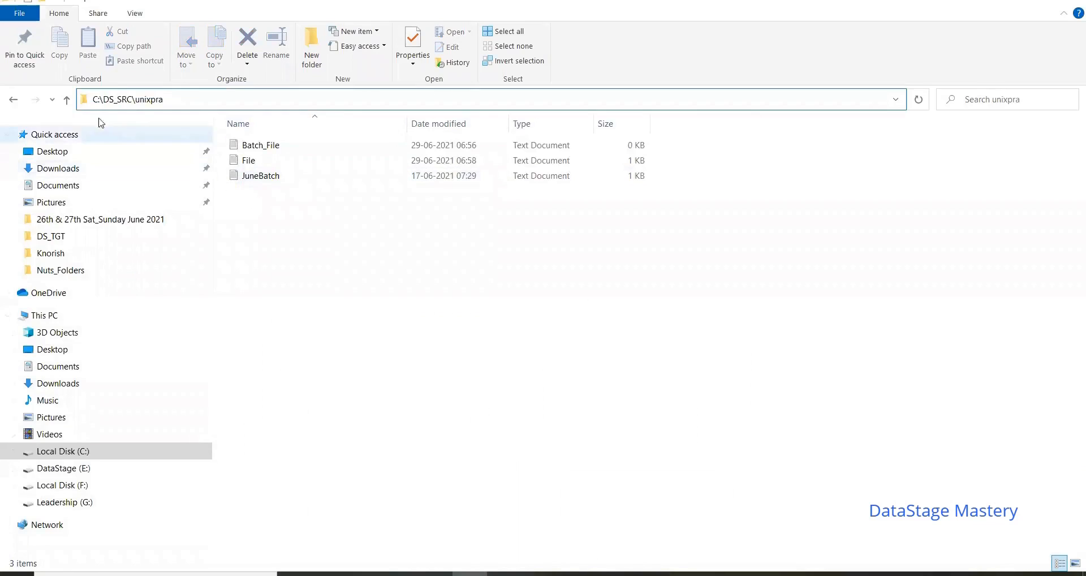
pyautogui.click(13, 100)
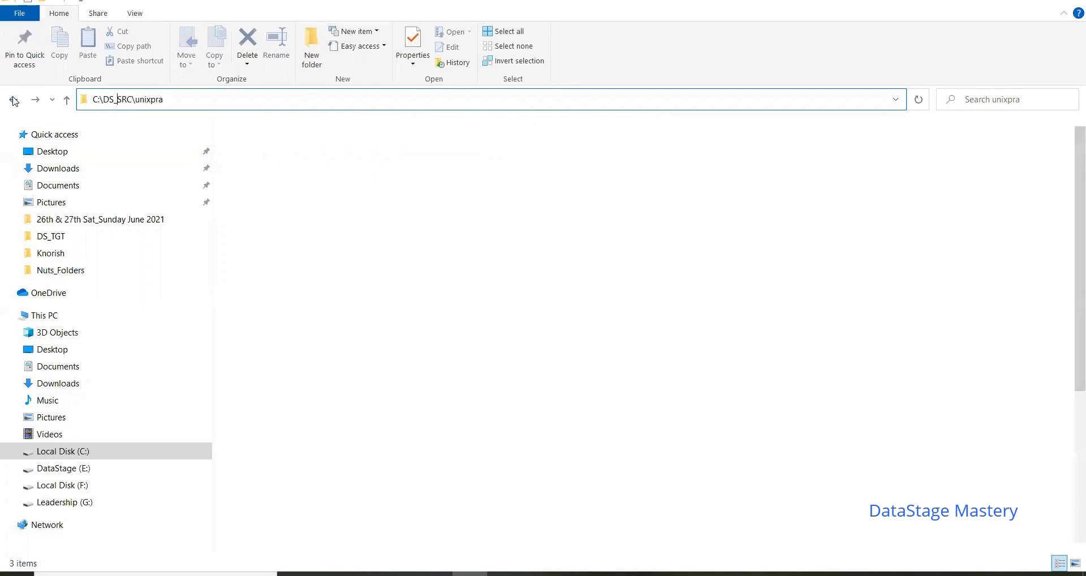
pyautogui.click(635, 563)
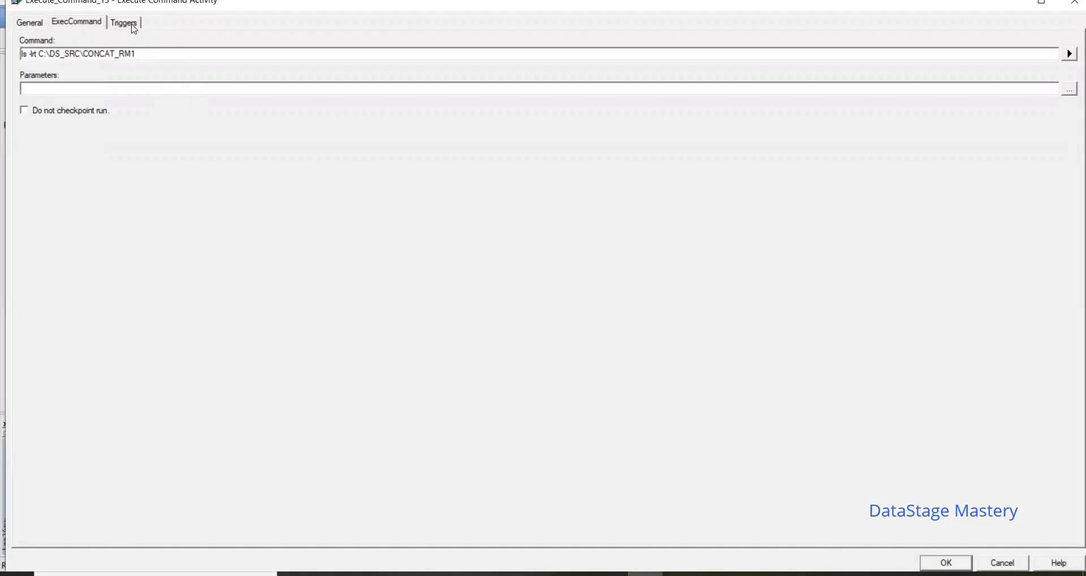
# Step: Keep the upper Execute Command's trigger on DSLink17 as Unconditional and save the activity's settings
pyautogui.click(133, 27)
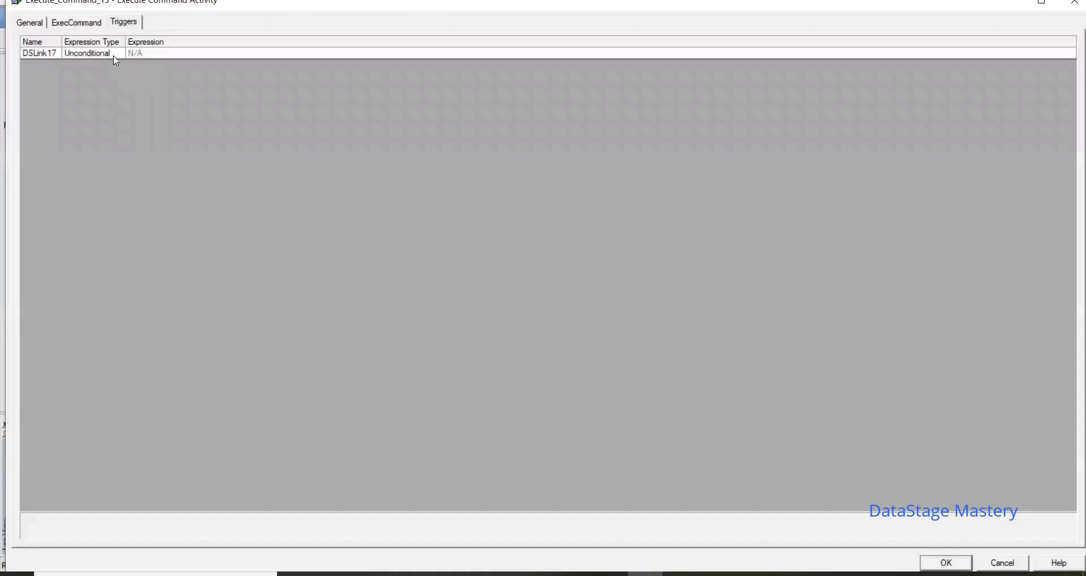
pyautogui.click(91, 54)
pyautogui.click(118, 54)
pyautogui.click(118, 54)
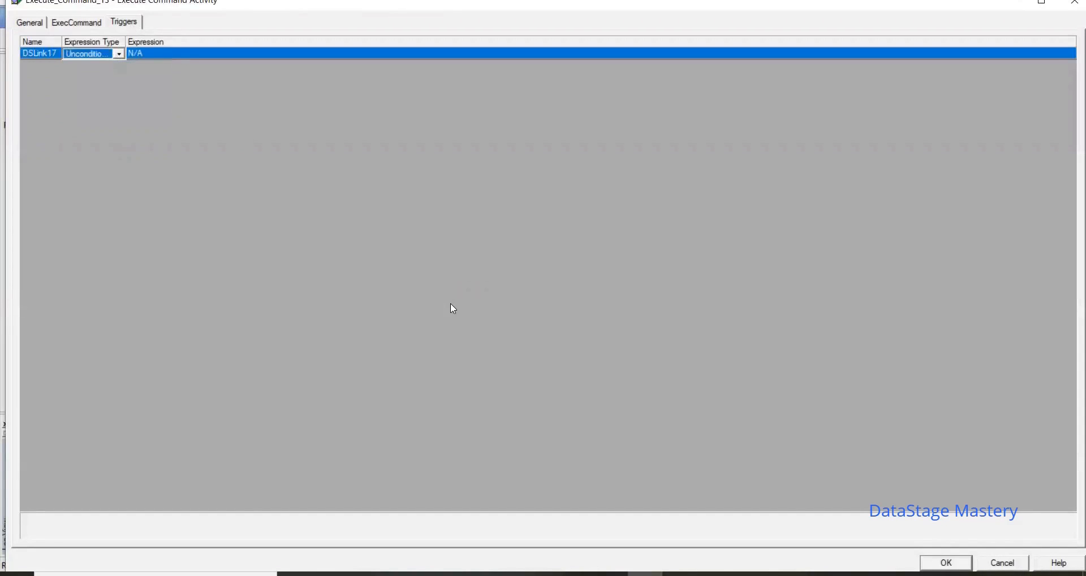
pyautogui.click(940, 564)
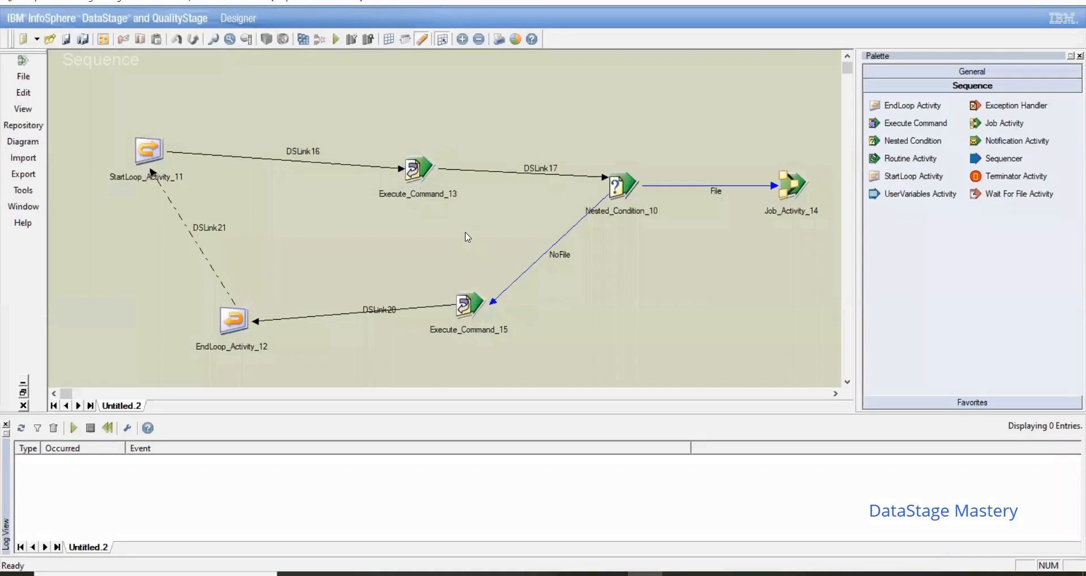
# Step: Review the expression types of the Nested Condition's NoFile and File triggers
pyautogui.doubleClick(618, 195)
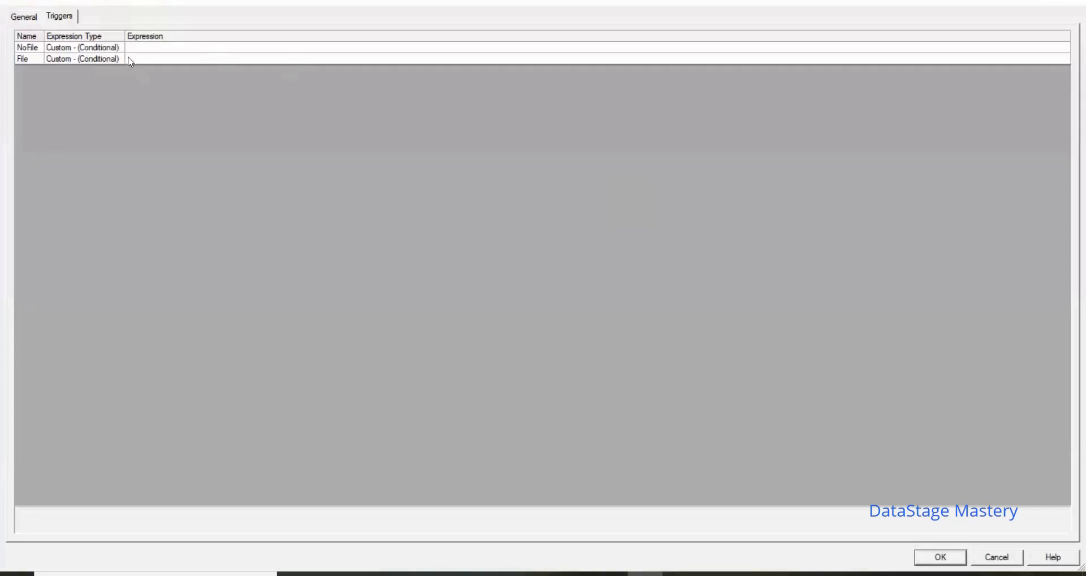
pyautogui.moveTo(44, 37); pyautogui.dragTo(75, 41)
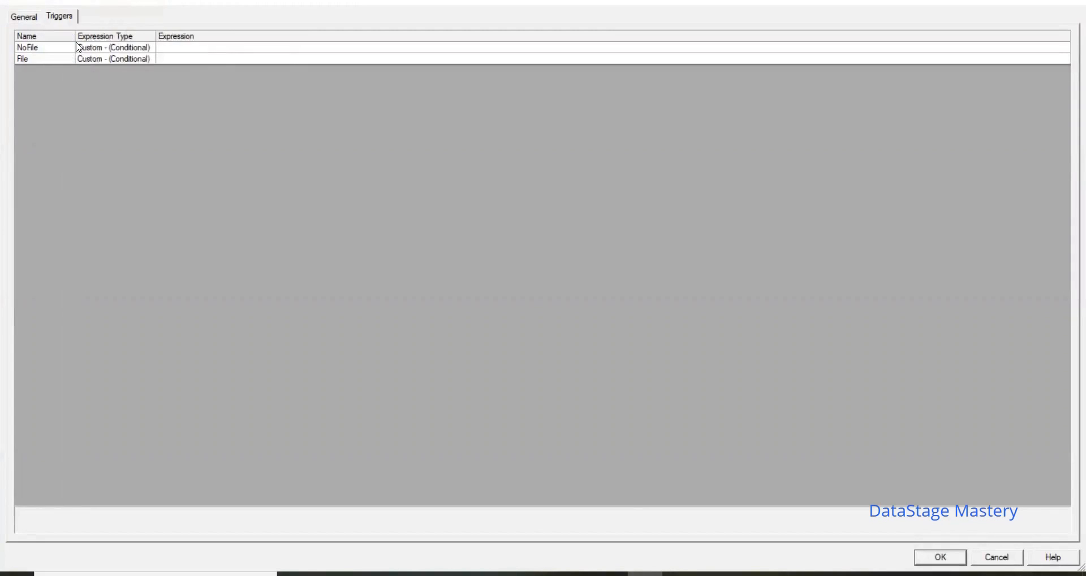
pyautogui.click(120, 60)
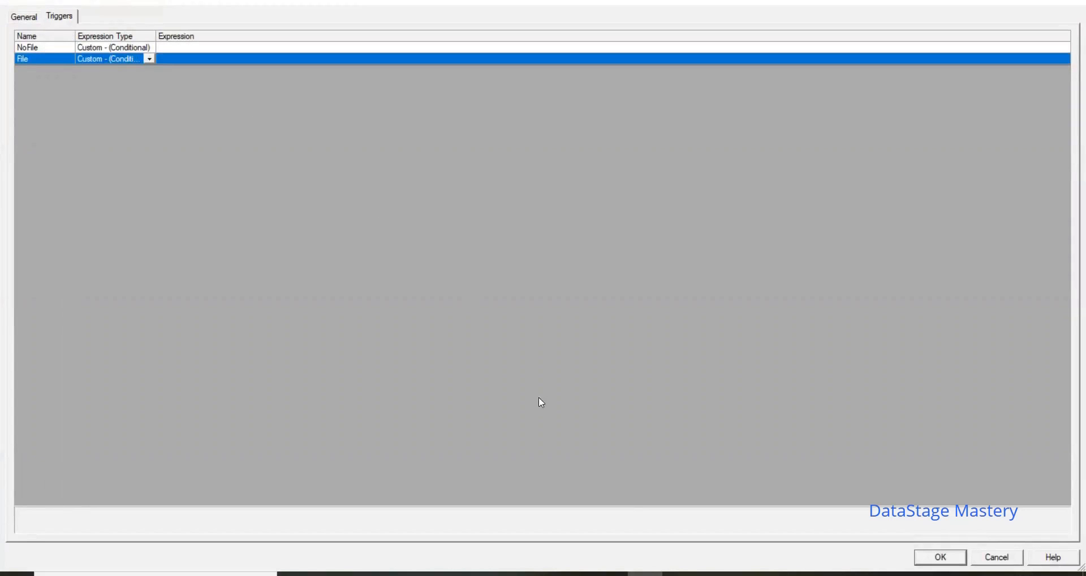
pyautogui.click(929, 560)
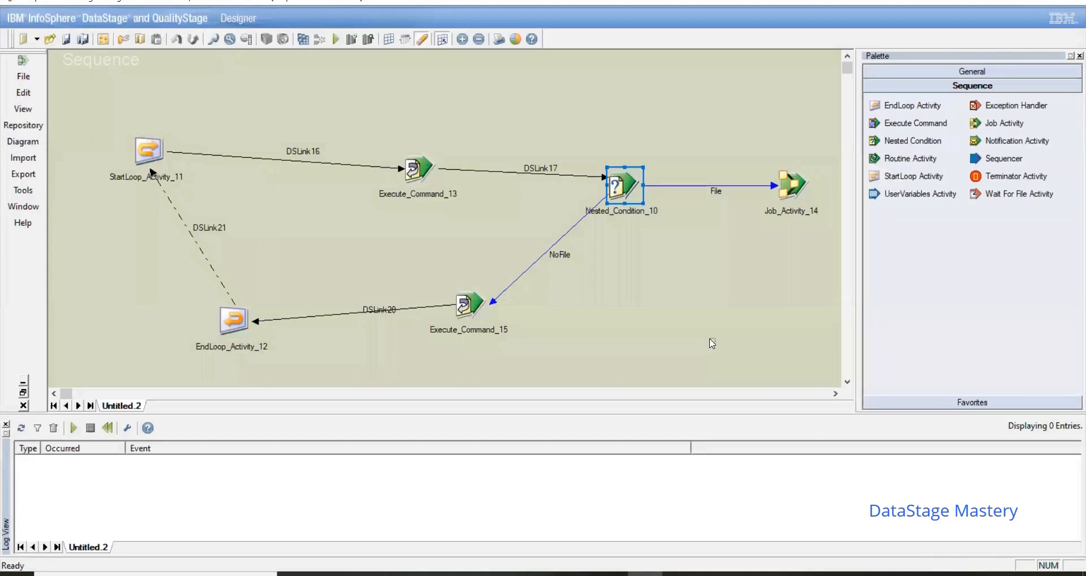
# Step: Set the Nested Condition's NoFile trigger expression to Execute_Command_13.$ReturnValue <>0, using the activity variable for the return value
pyautogui.doubleClick(626, 181)
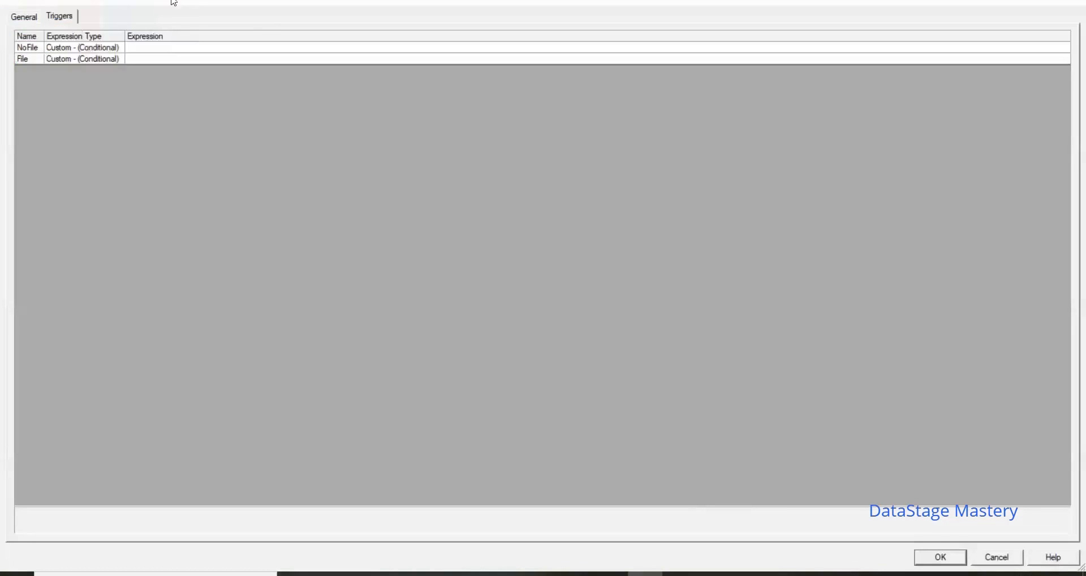
pyautogui.click(136, 50)
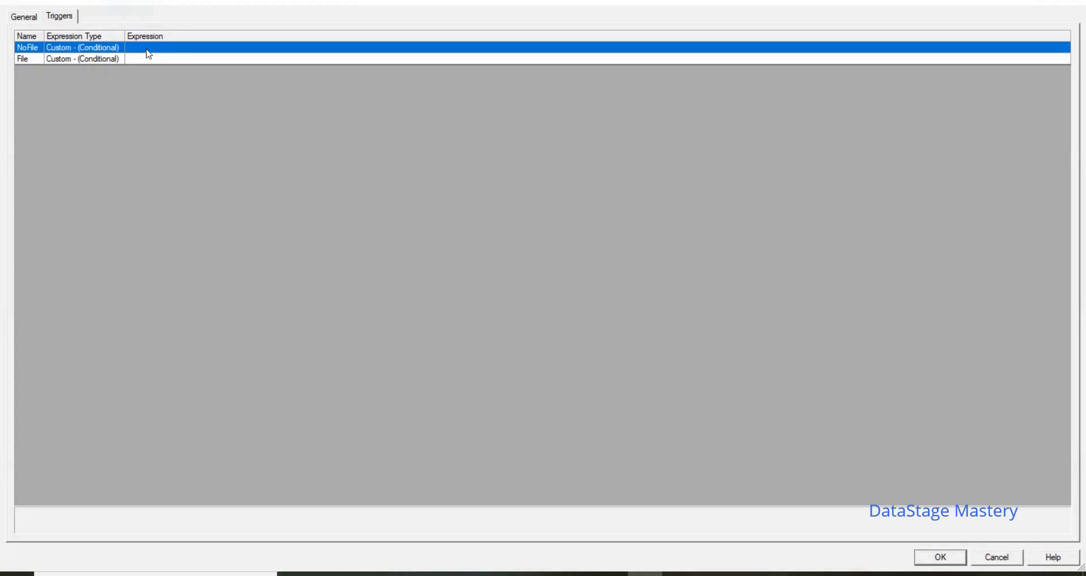
pyautogui.click(152, 55)
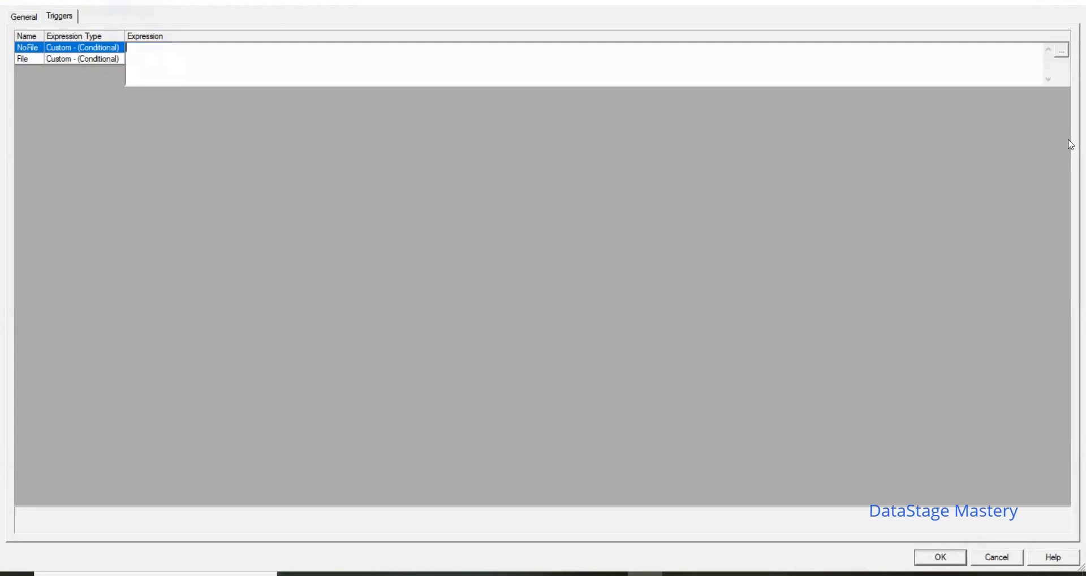
pyautogui.click(1066, 55)
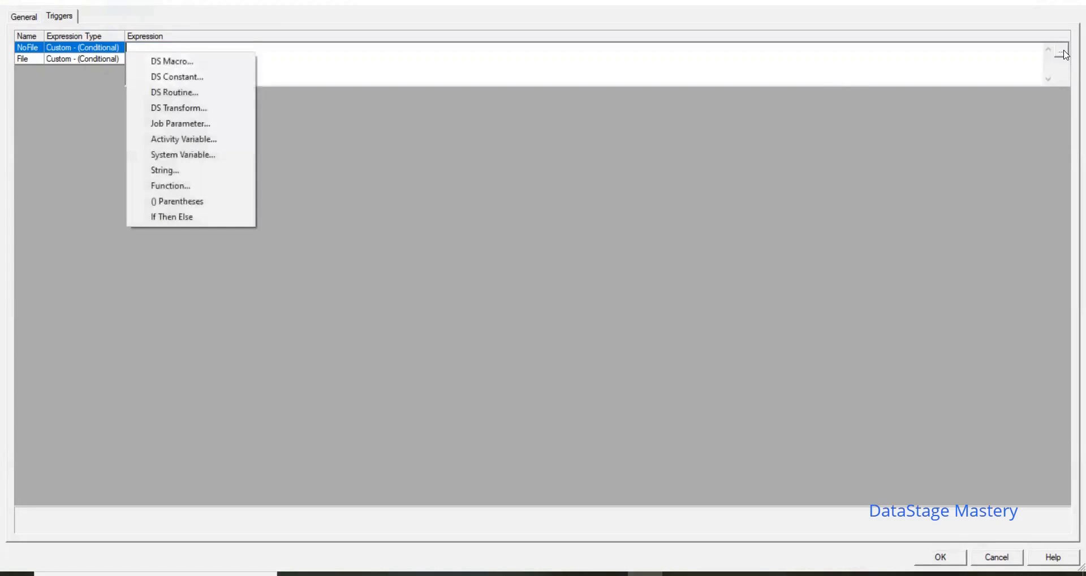
pyautogui.click(195, 143)
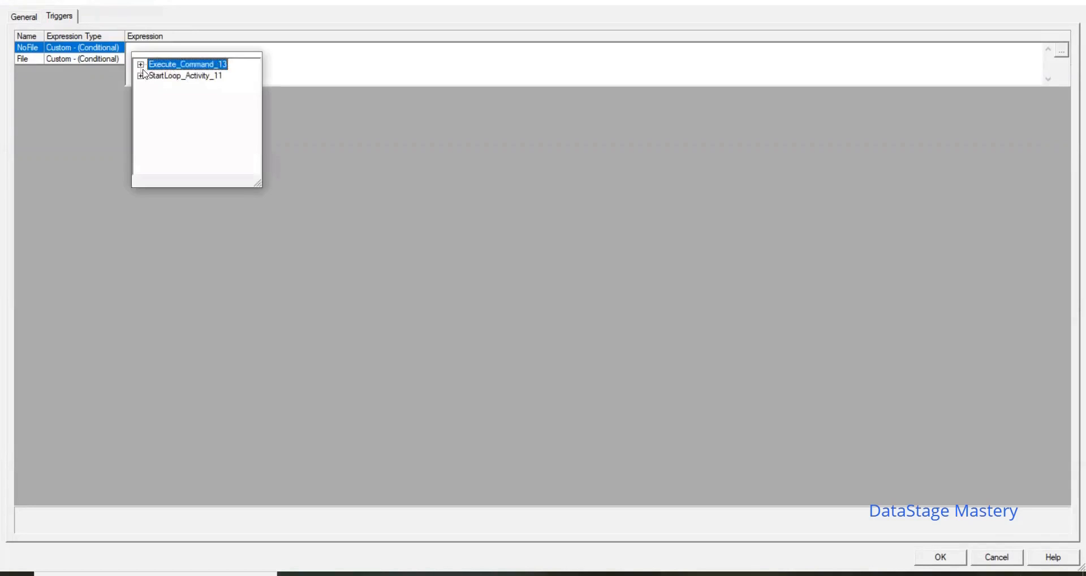
pyautogui.click(141, 64)
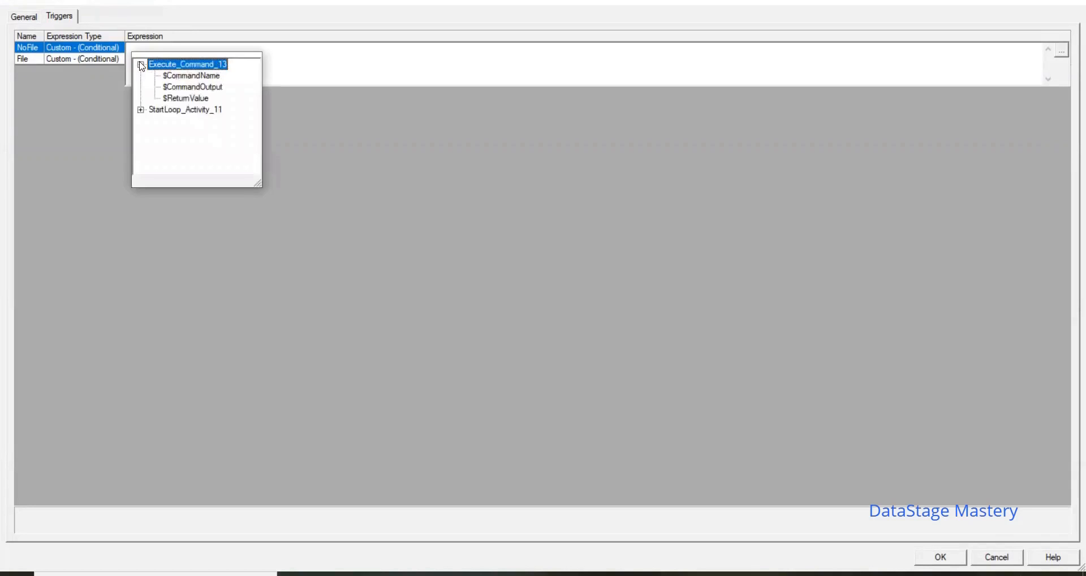
pyautogui.doubleClick(205, 98)
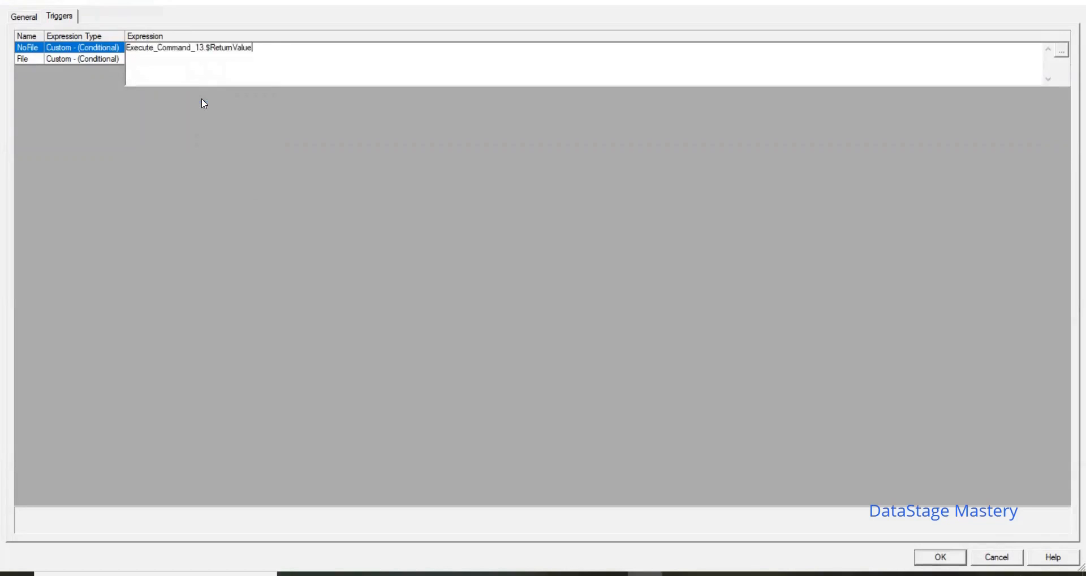
pyautogui.write('<>0')
# Step: Copy the NoFile expression to the File trigger and change its operator so it reads Execute_Command_13.$ReturnValue =0
pyautogui.hotkey('ctrl', 'a')
pyautogui.hotkey('ctrl', 'c')
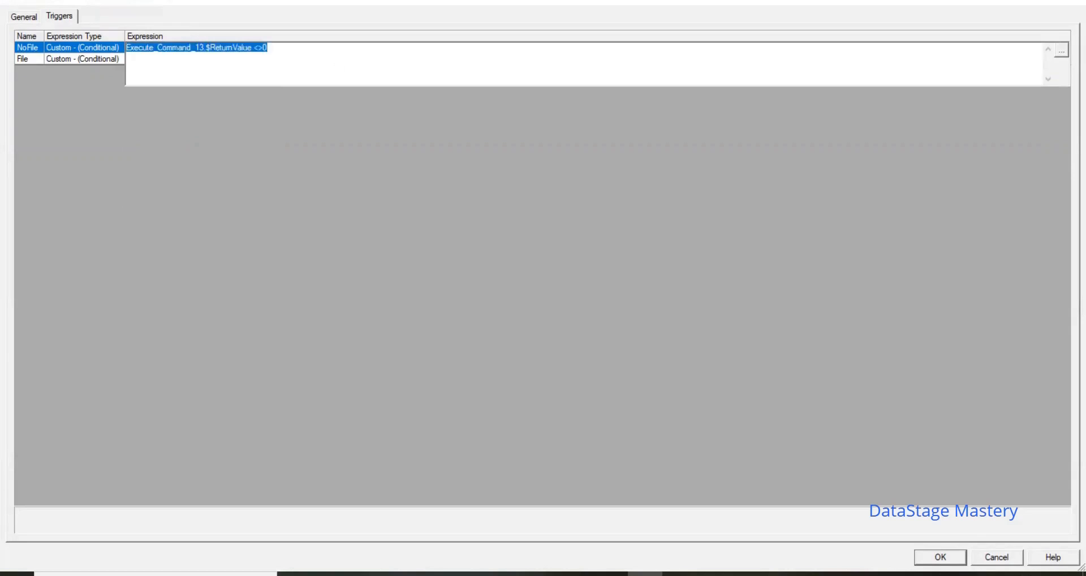
pyautogui.click(83, 64)
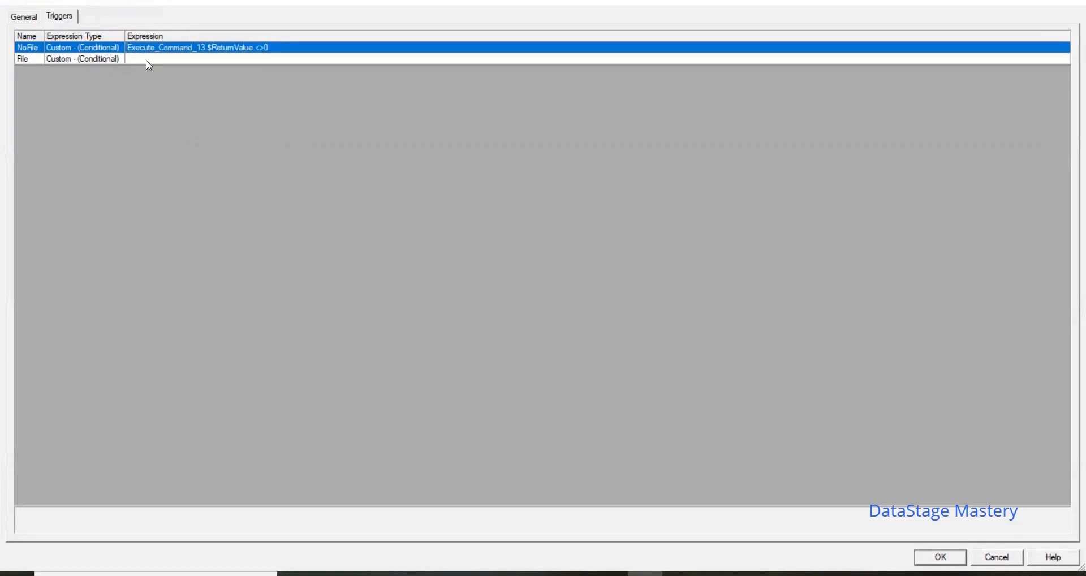
pyautogui.click(147, 60)
pyautogui.click(149, 60)
pyautogui.hotkey('ctrl', 'v')
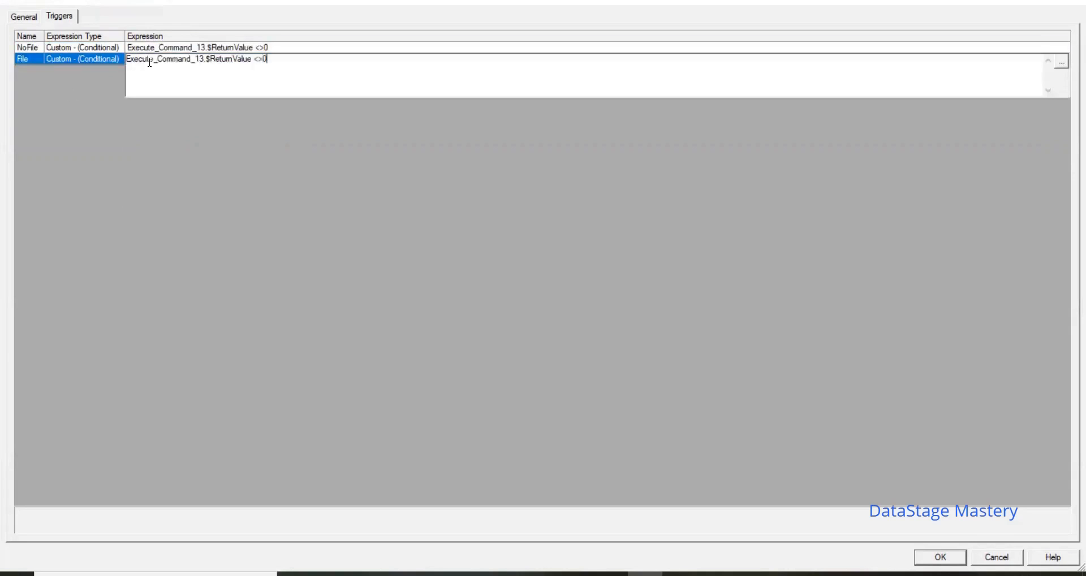
pyautogui.press('Left')
pyautogui.press('BackSpace')
pyautogui.press('BackSpace')
pyautogui.write('=')
pyautogui.press('Return')
# Step: Space out the operators in the NoFile and File triggers to read Execute_Command_13.$ReturnValue <> 0 and = 0, and save the Nested Condition
pyautogui.click(265, 48)
pyautogui.click(265, 49)
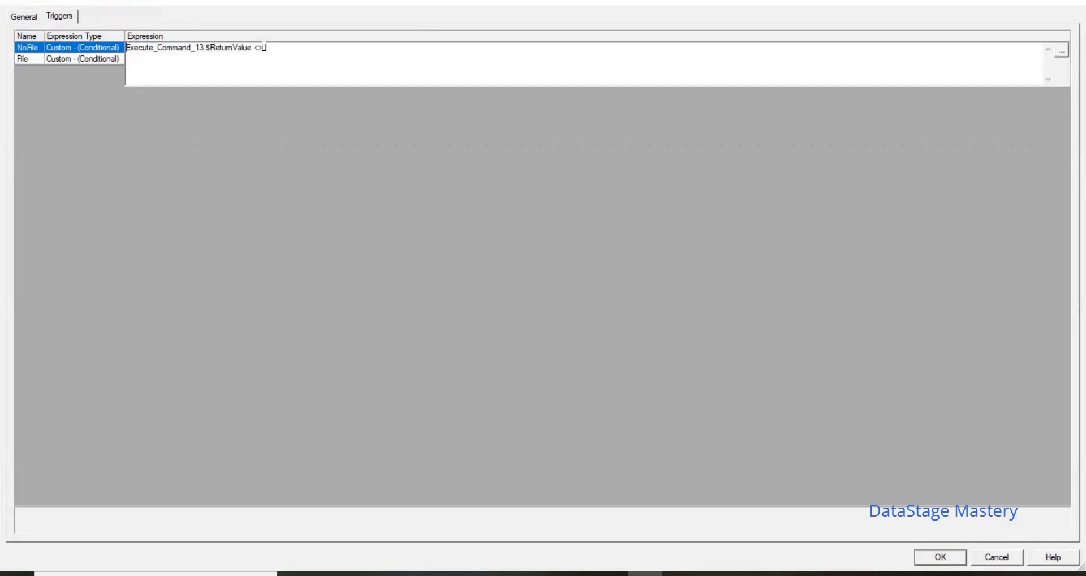
pyautogui.press('BackSpace')
pyautogui.click(87, 60)
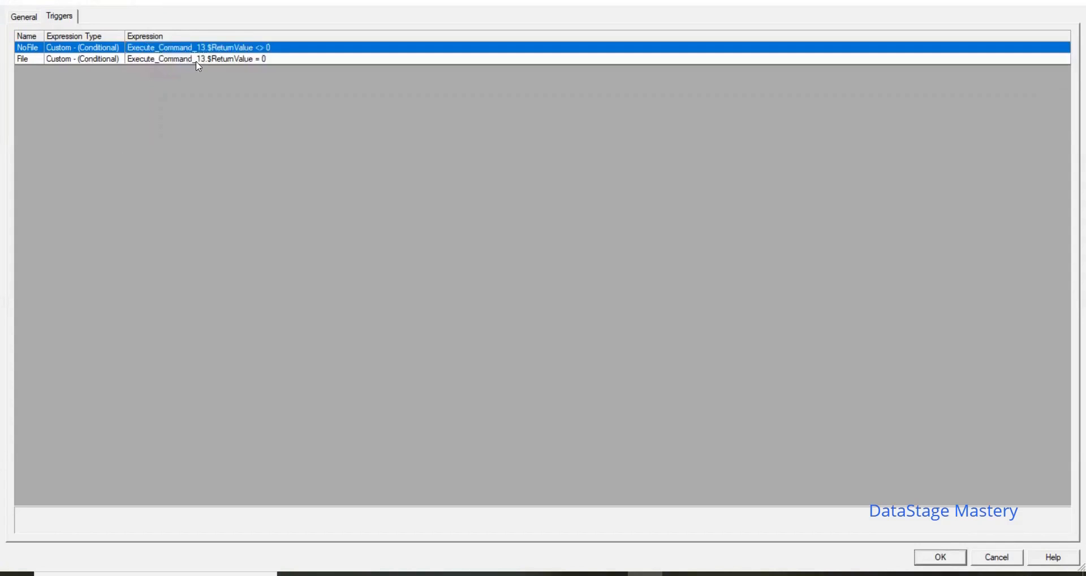
pyautogui.click(239, 61)
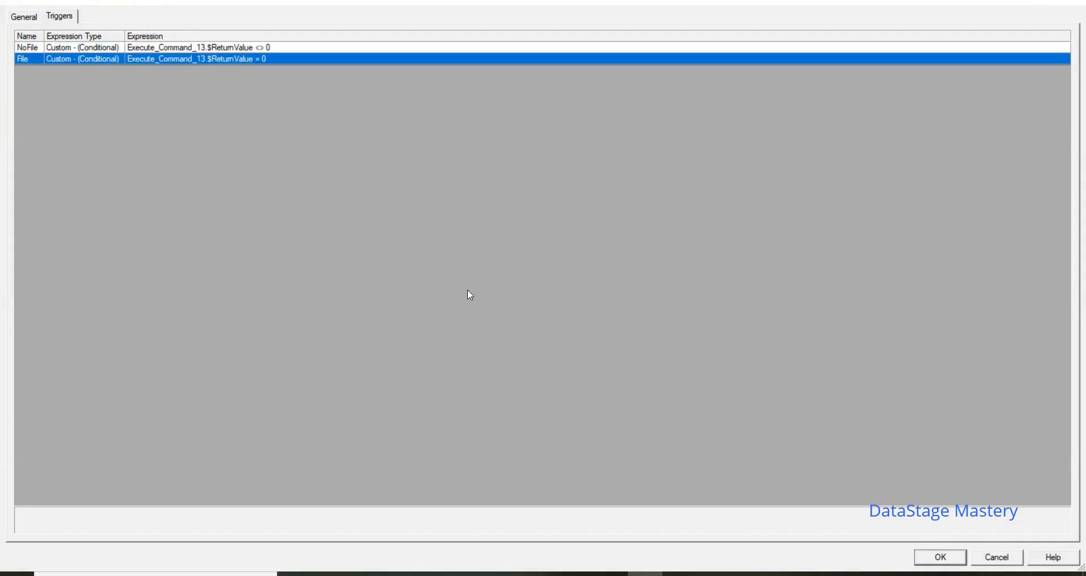
pyautogui.click(957, 558)
# Step: Review the numeric loop definition of the Start Loop activity
pyautogui.click(665, 226)
pyautogui.moveTo(711, 130); pyautogui.dragTo(826, 232)
pyautogui.moveTo(431, 236); pyautogui.dragTo(534, 364)
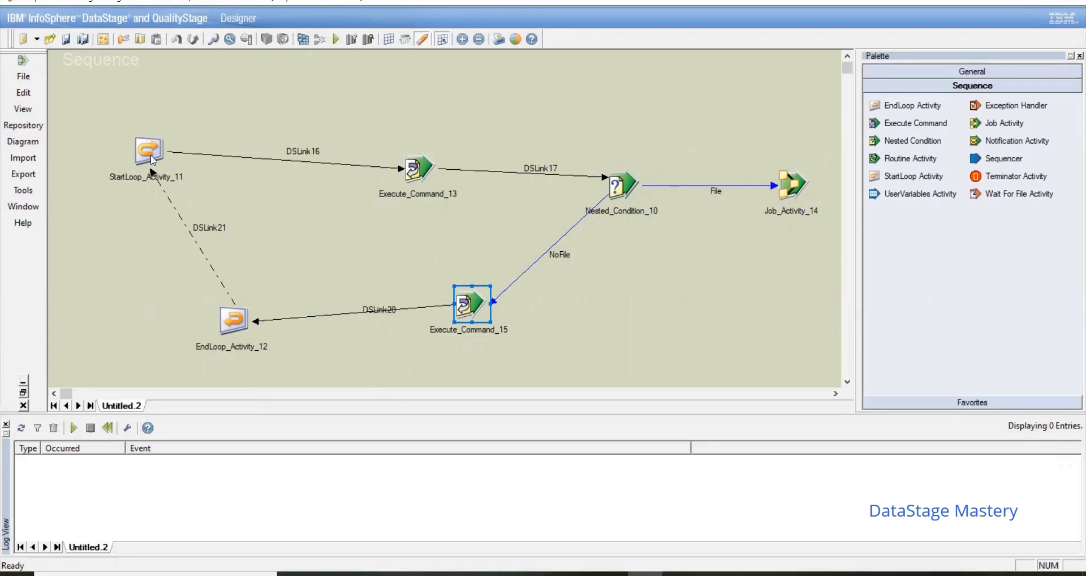
pyautogui.doubleClick(150, 153)
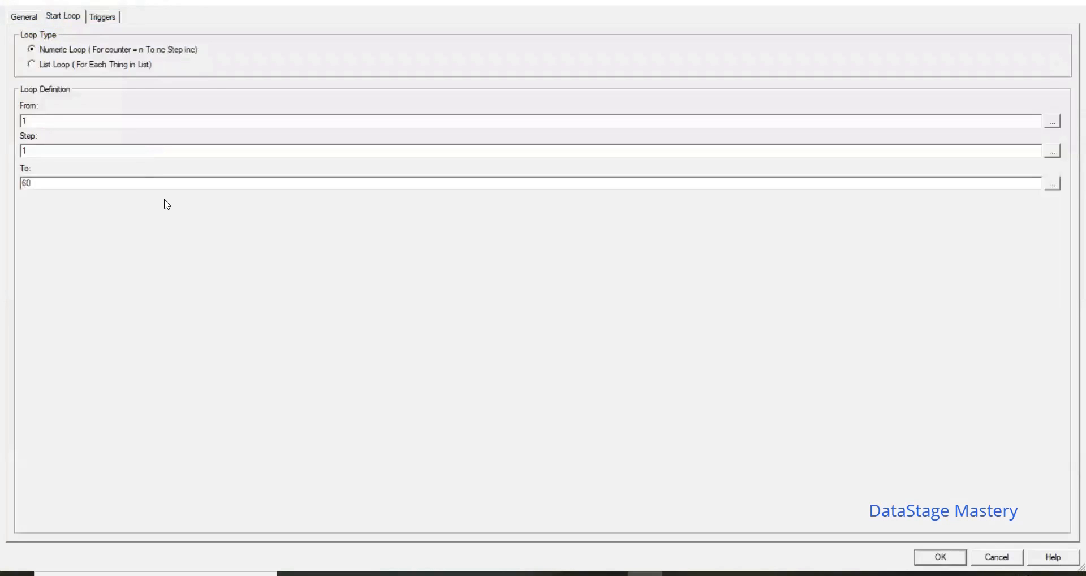
pyautogui.click(955, 560)
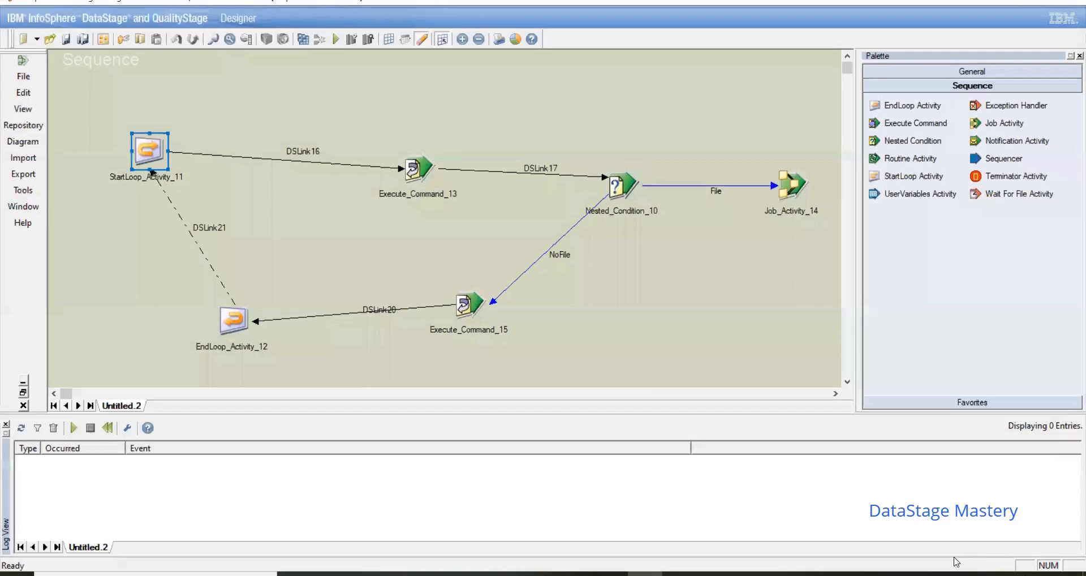
# Step: Set the command of the lower Execute Command activity on the NoFile branch to sleep 60 and save its settings
pyautogui.doubleClick(470, 304)
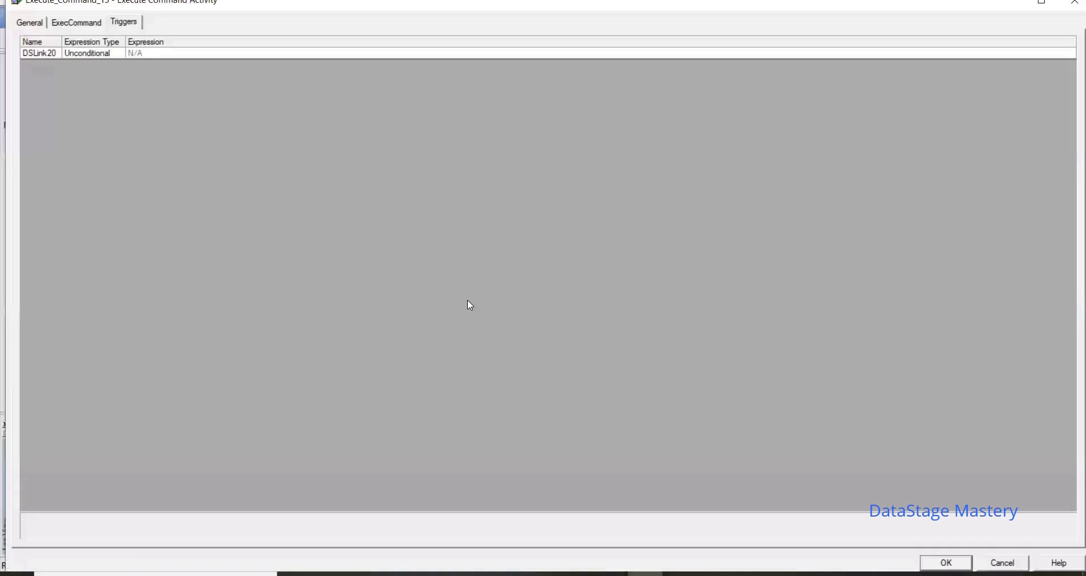
pyautogui.click(77, 22)
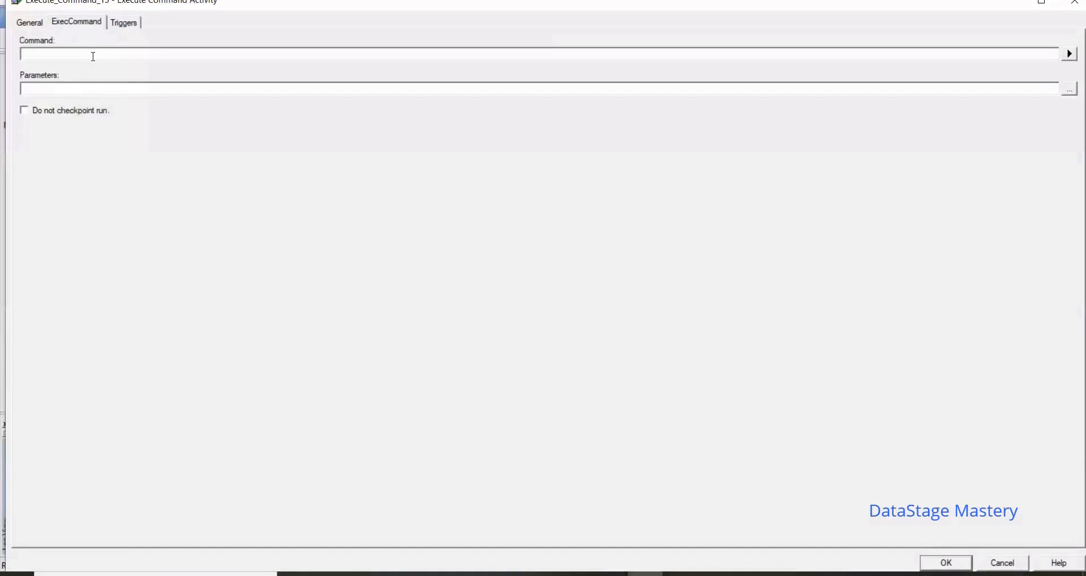
pyautogui.write('sleep 60')
pyautogui.click(934, 568)
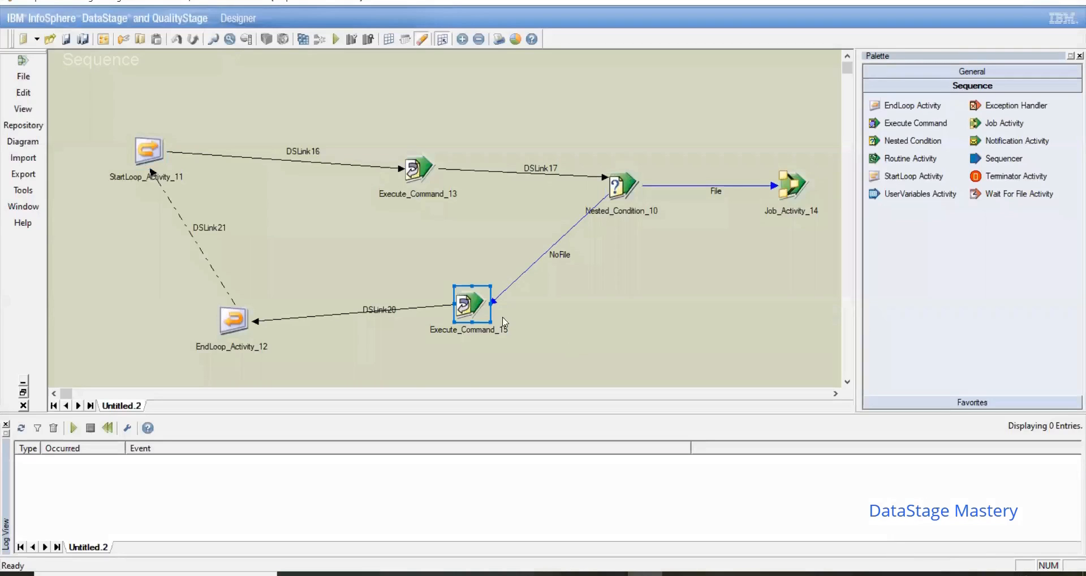
# Step: Review the End Loop's general properties, the Start Loop's loop range and the upper Execute Command's file-check command
pyautogui.doubleClick(228, 326)
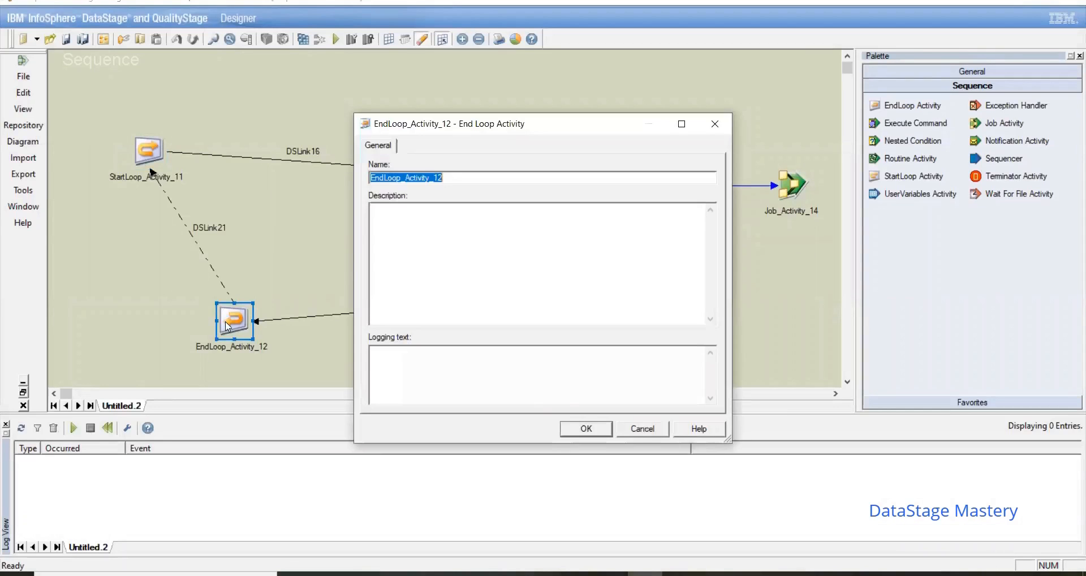
pyautogui.click(604, 432)
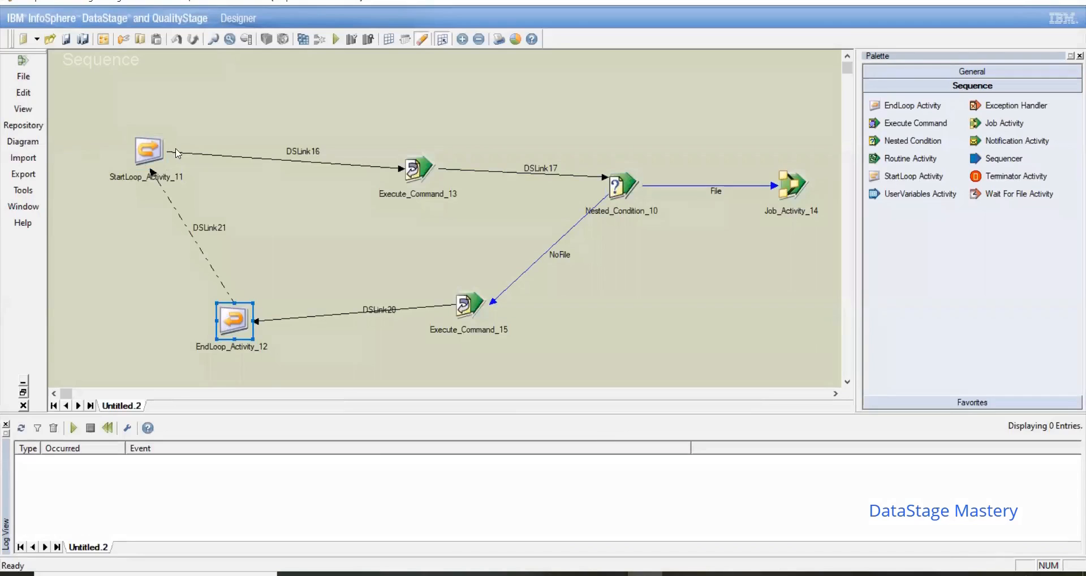
pyautogui.click(152, 170)
pyautogui.doubleClick(152, 169)
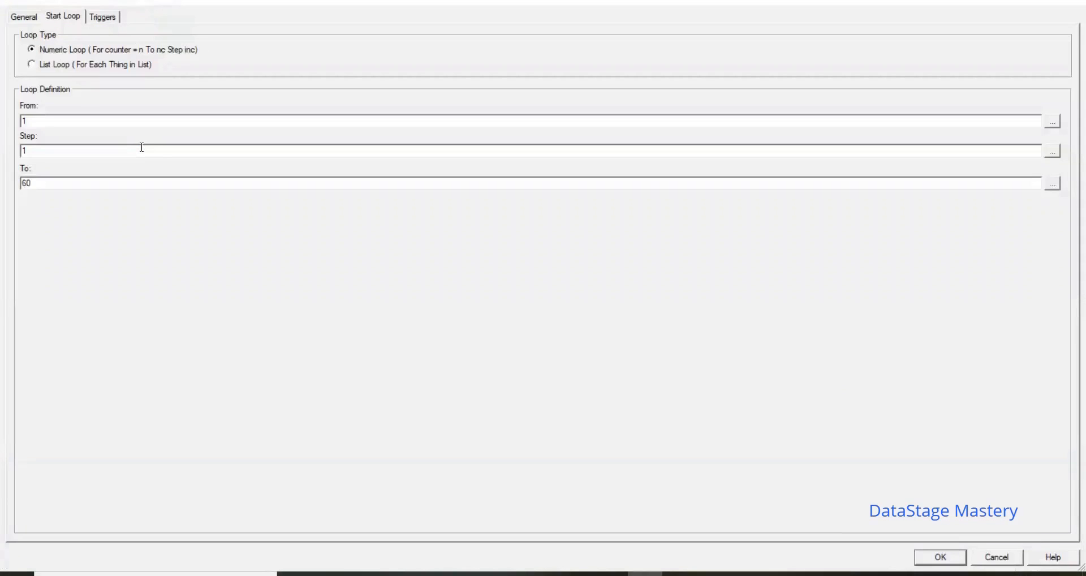
pyautogui.click(946, 557)
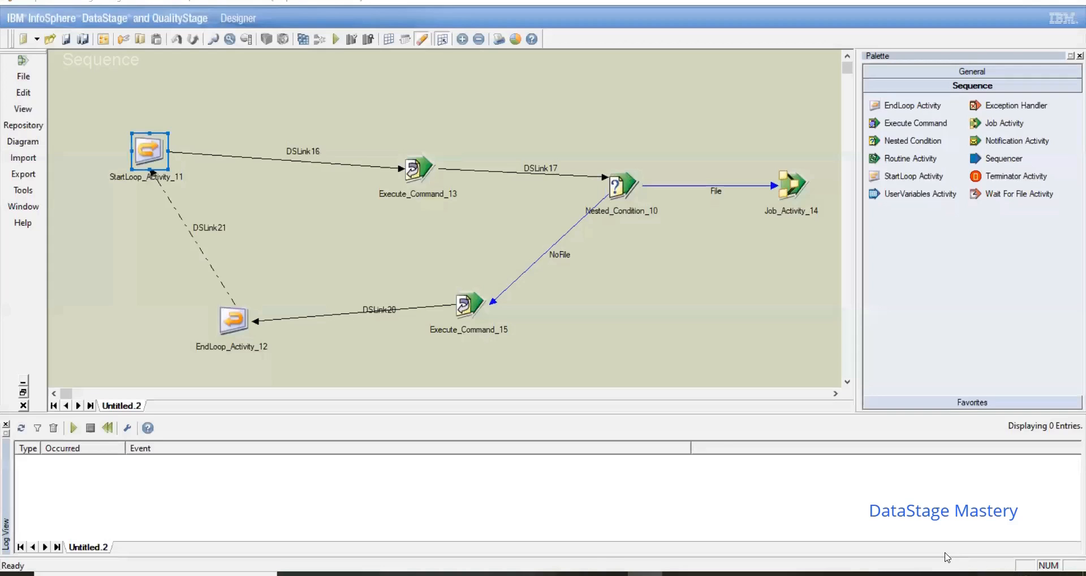
pyautogui.click(655, 328)
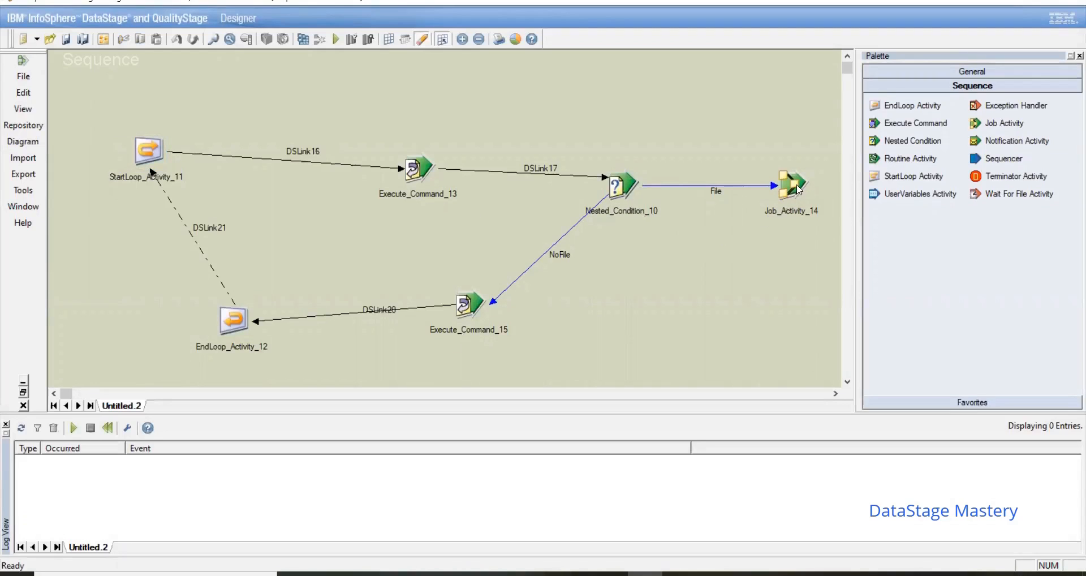
pyautogui.doubleClick(430, 177)
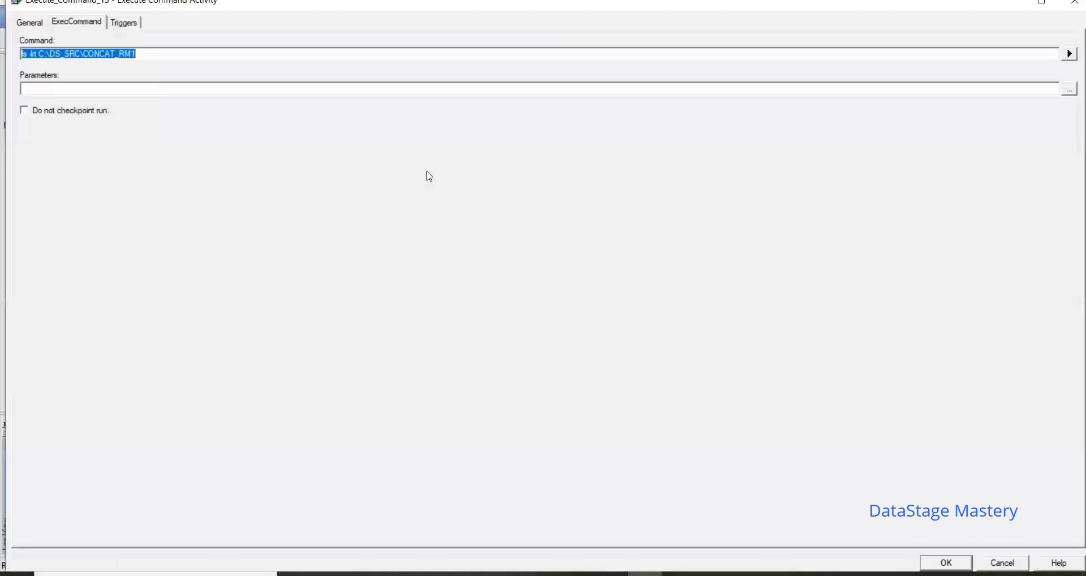
pyautogui.click(947, 563)
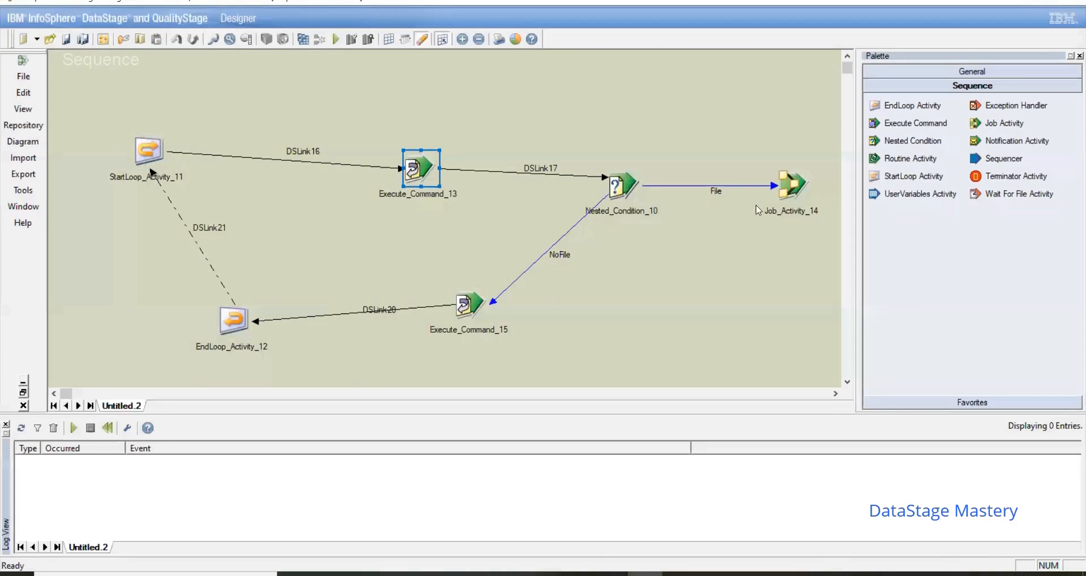
# Step: Set the Job Activity's execution action for Exe11_SortStage to "Reset if required, then run" and save its settings
pyautogui.click(803, 184)
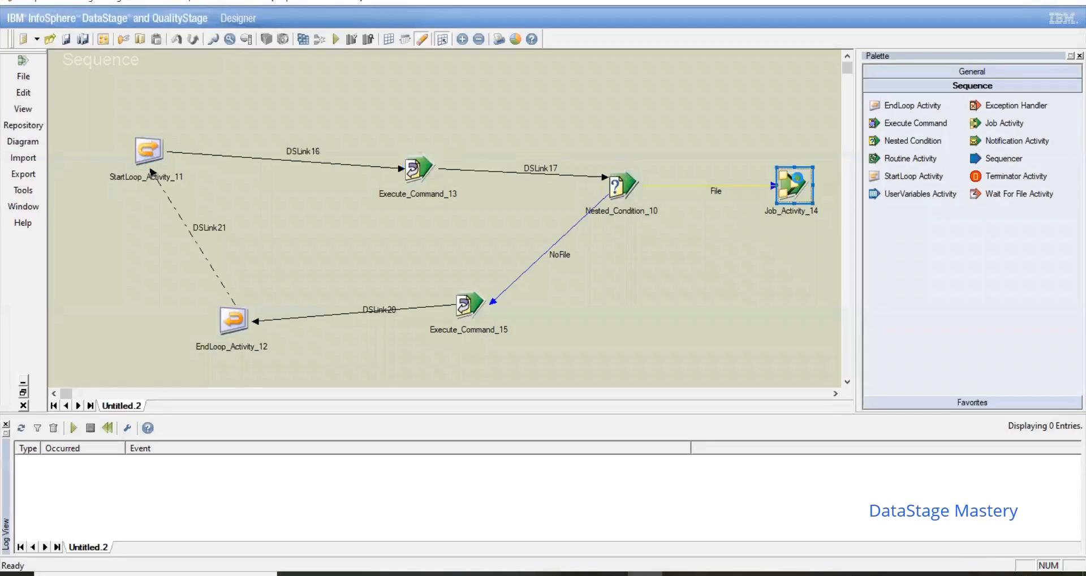
pyautogui.doubleClick(800, 182)
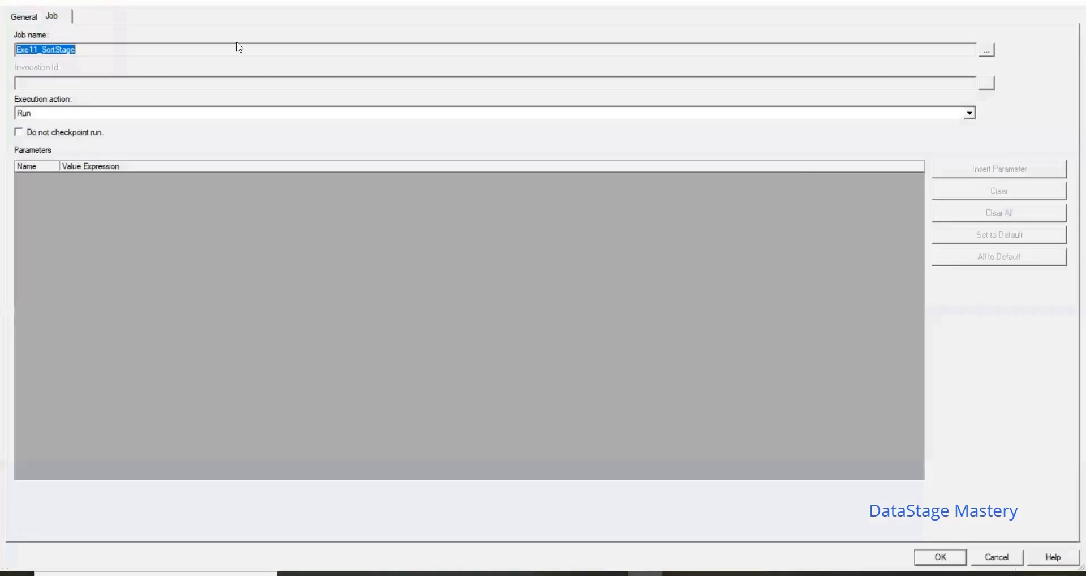
pyautogui.click(144, 114)
pyautogui.click(108, 134)
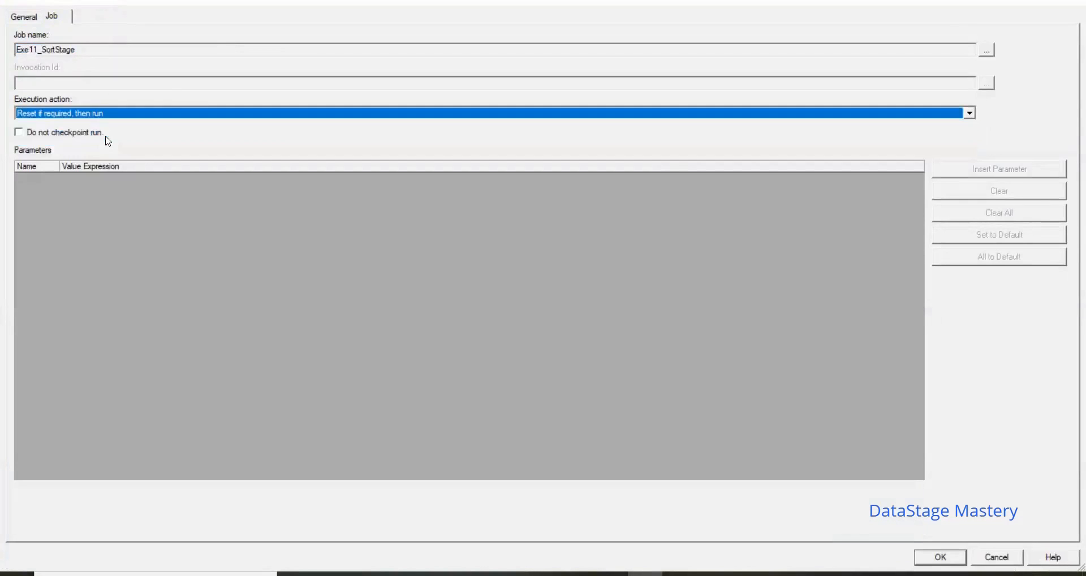
pyautogui.click(941, 558)
pyautogui.click(940, 558)
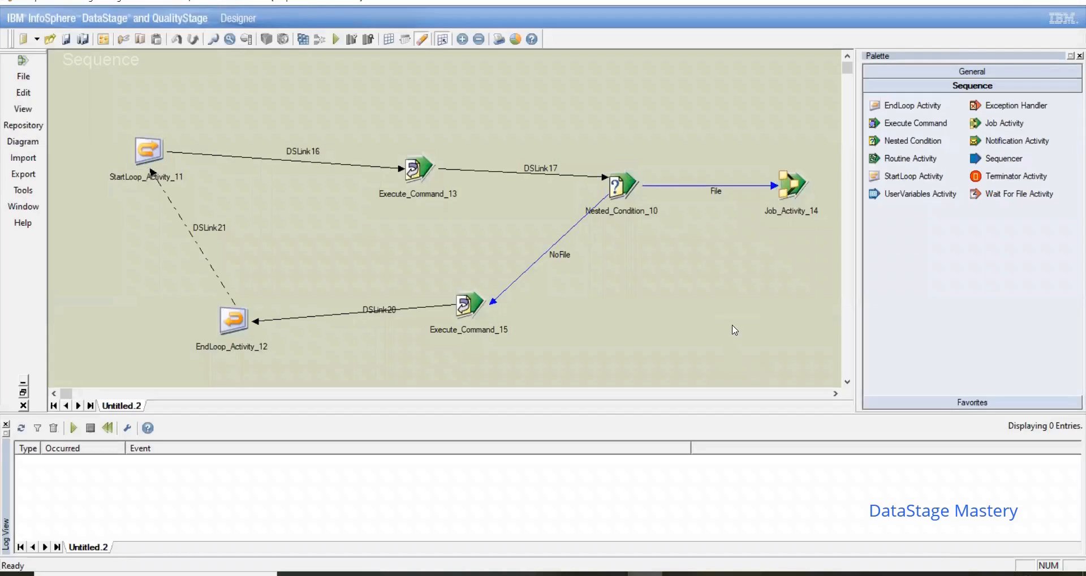
# Step: Save the sequence job as NestedCondition_StartLoopEndLoop in the Jobs\June2021 folder
pyautogui.click(68, 40)
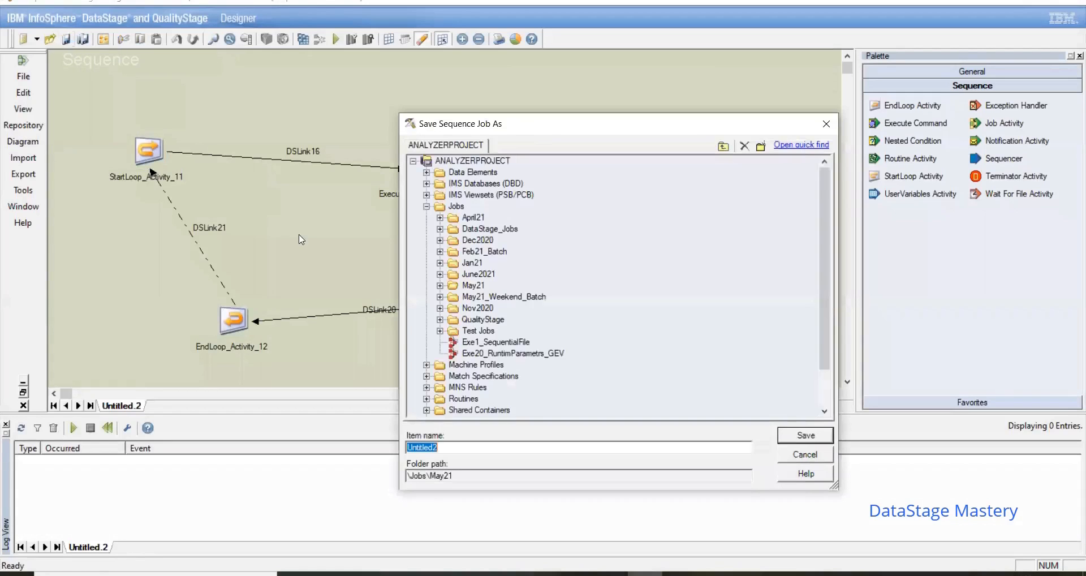
pyautogui.click(474, 276)
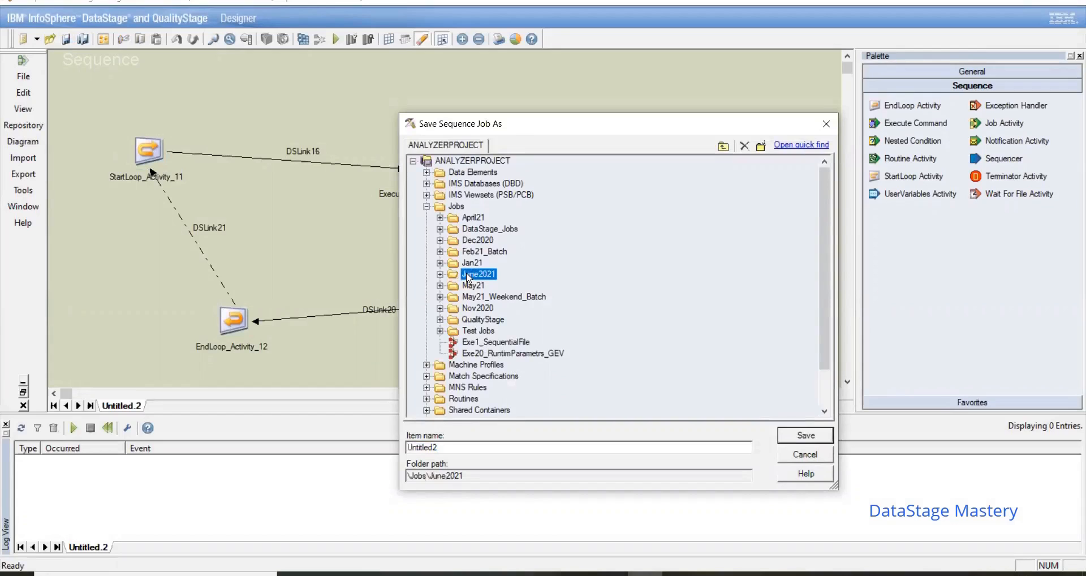
pyautogui.click(458, 229)
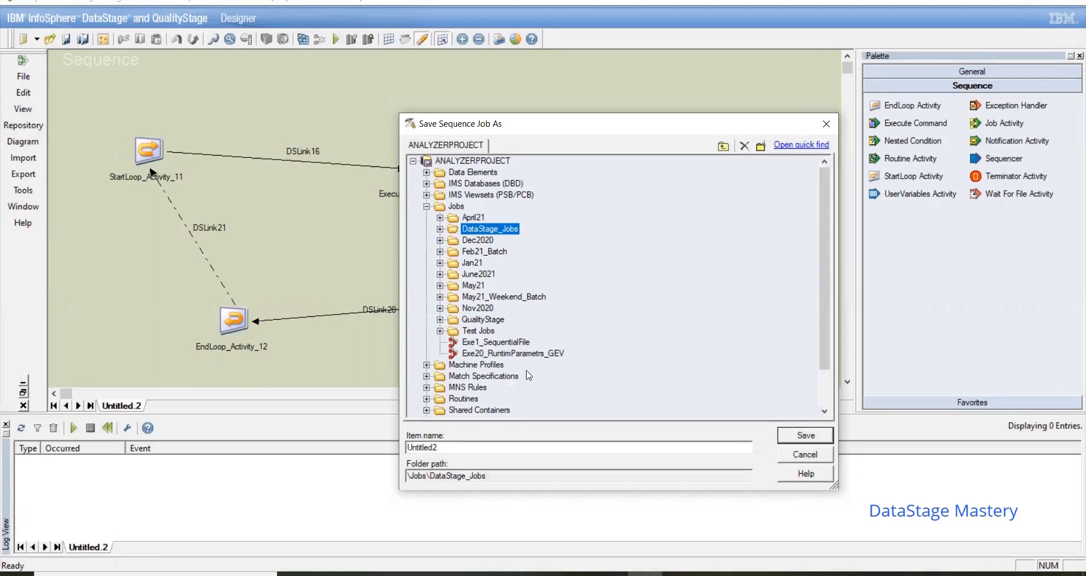
pyautogui.click(474, 275)
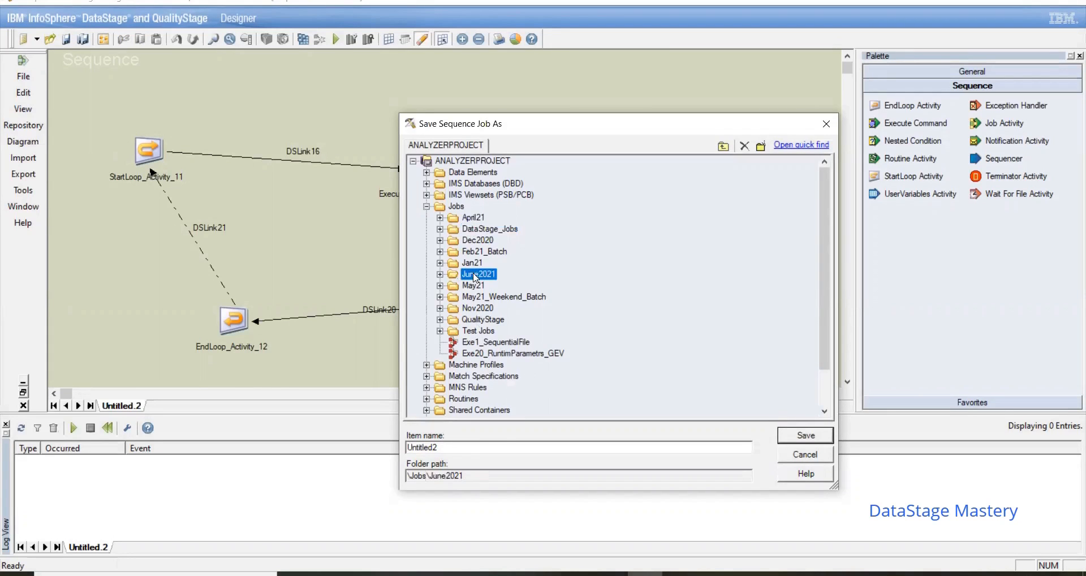
pyautogui.click(475, 448)
pyautogui.press('BackSpace')
pyautogui.press('BackSpace')
pyautogui.press('BackSpace')
pyautogui.press('BackSpace')
pyautogui.press('BackSpace')
pyautogui.press('BackSpace')
pyautogui.press('BackSpace')
pyautogui.press('BackSpace')
pyautogui.press('BackSpace')
pyautogui.write('NestedCo')
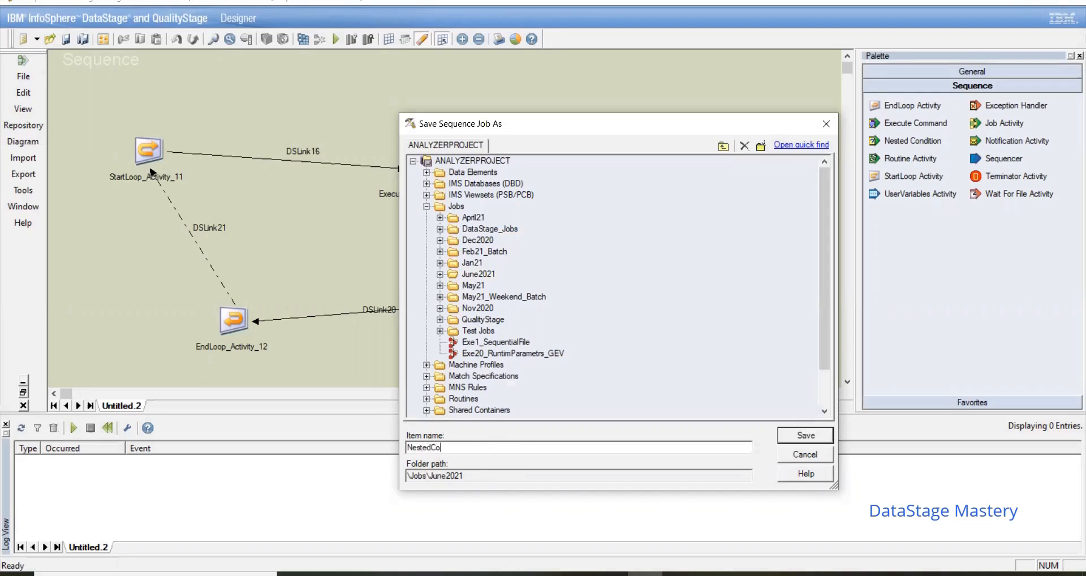
pyautogui.write('ndition_StartLoopEndLoop')
pyautogui.click(815, 436)
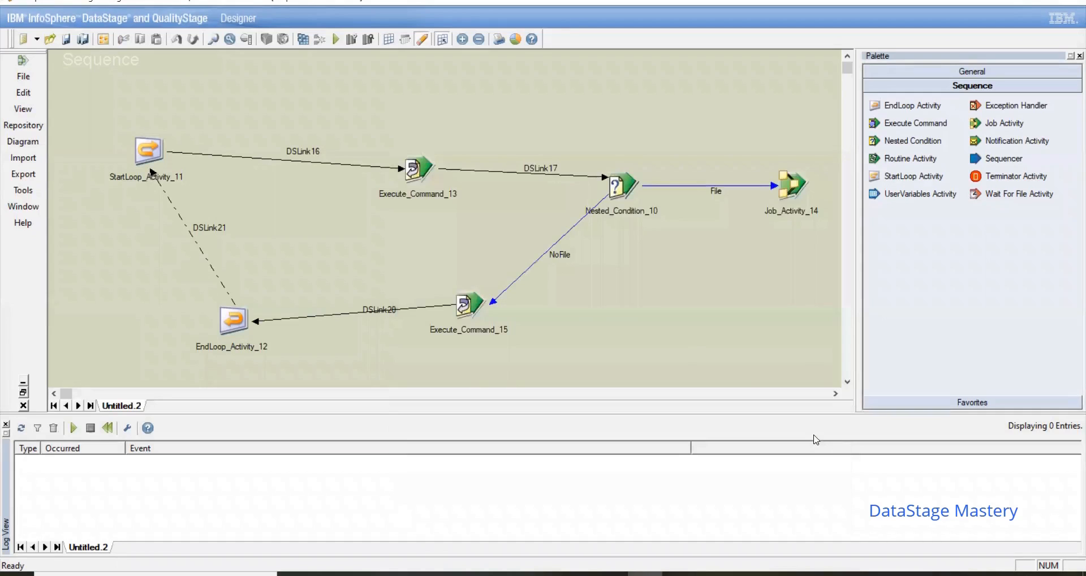
# Step: Switch to File Explorer and move the CONCAT_RM1 text file from C:\DS_SRC into its unixpra subfolder
pyautogui.click(471, 573)
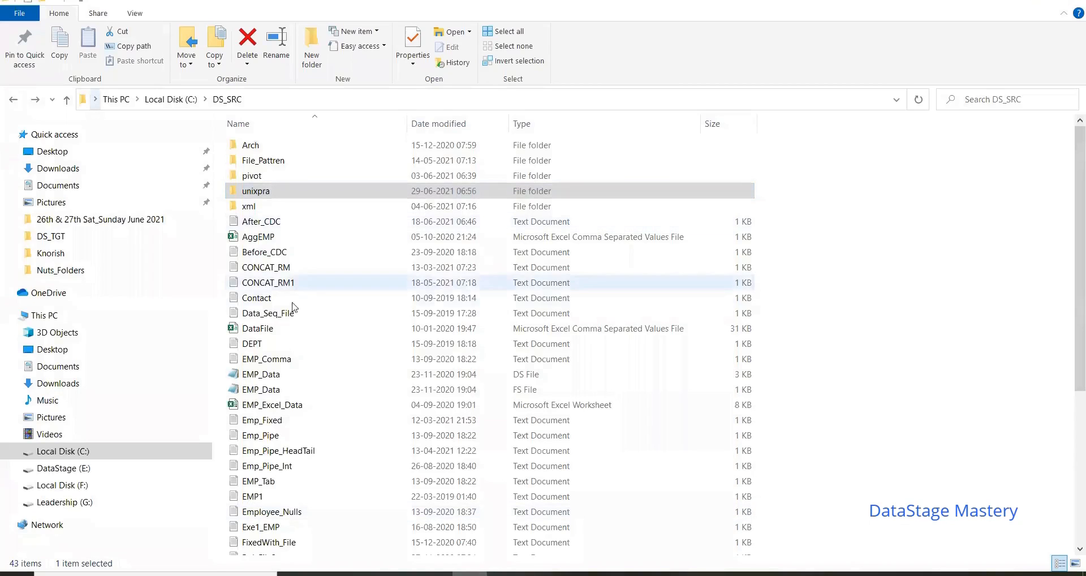
pyautogui.click(288, 284)
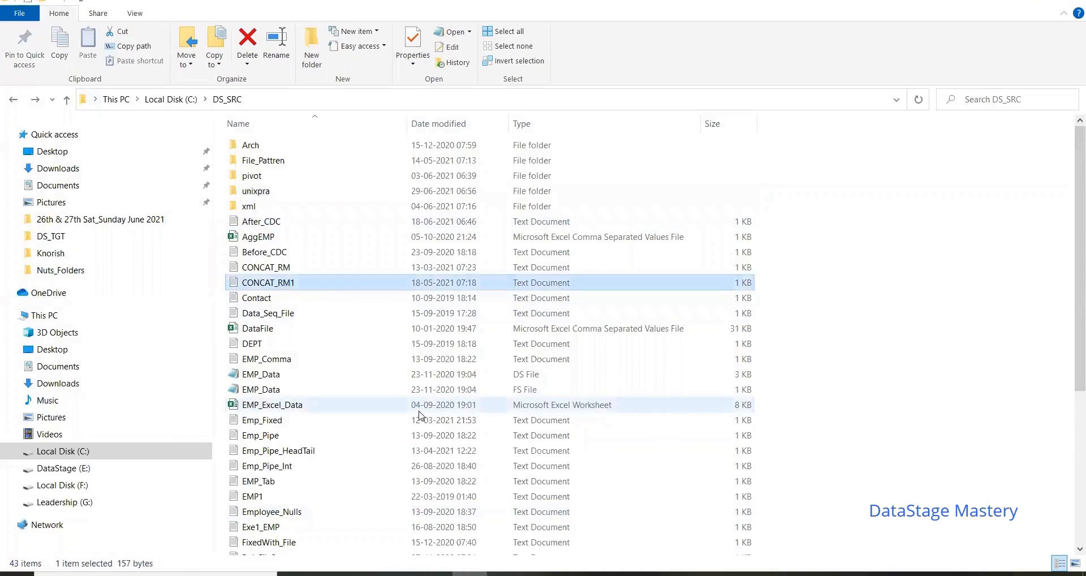
pyautogui.doubleClick(269, 192)
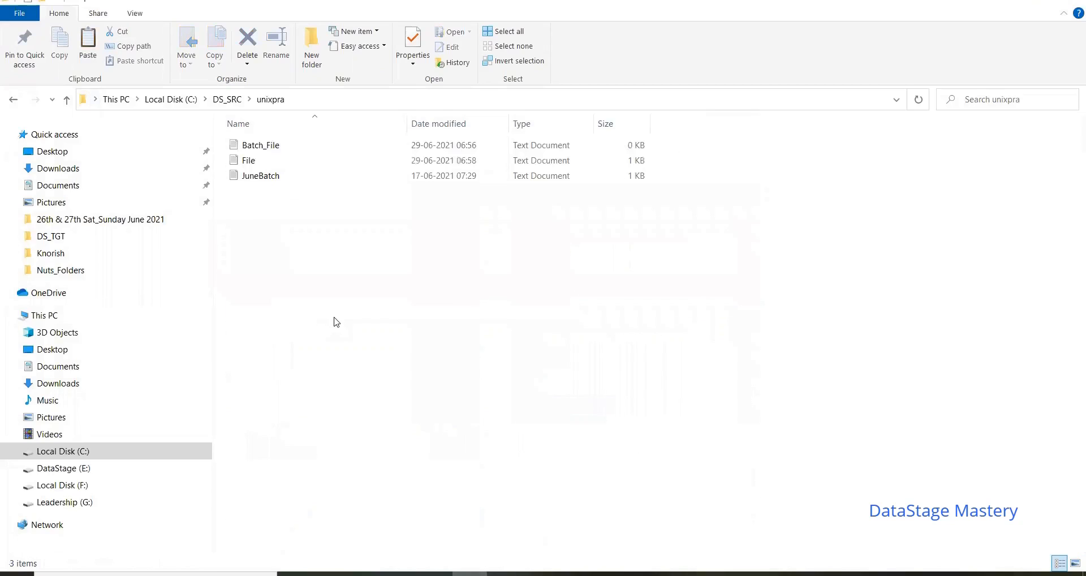
pyautogui.hotkey('ctrl', 'v')
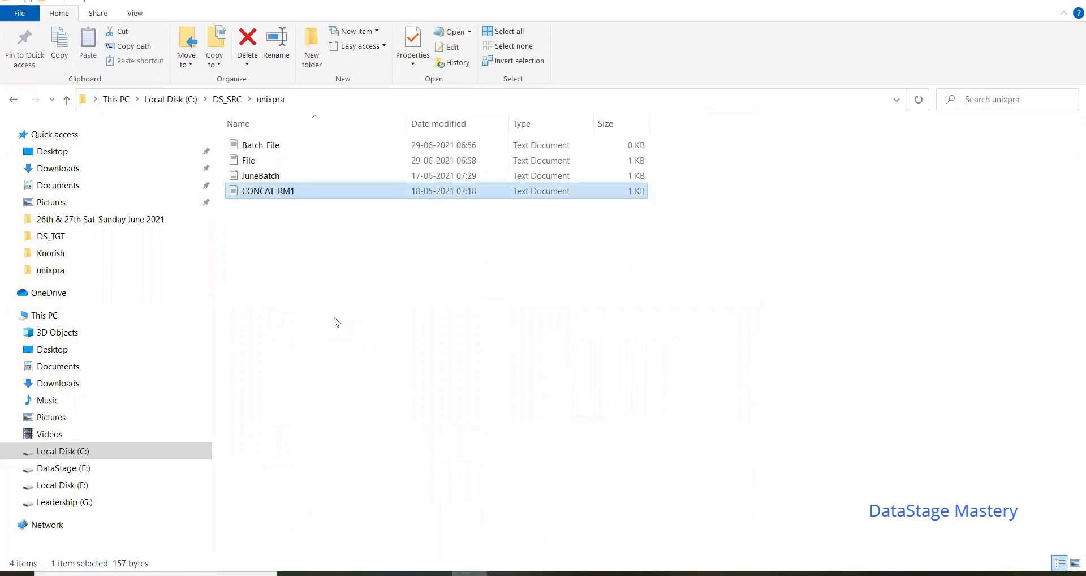
pyautogui.click(334, 322)
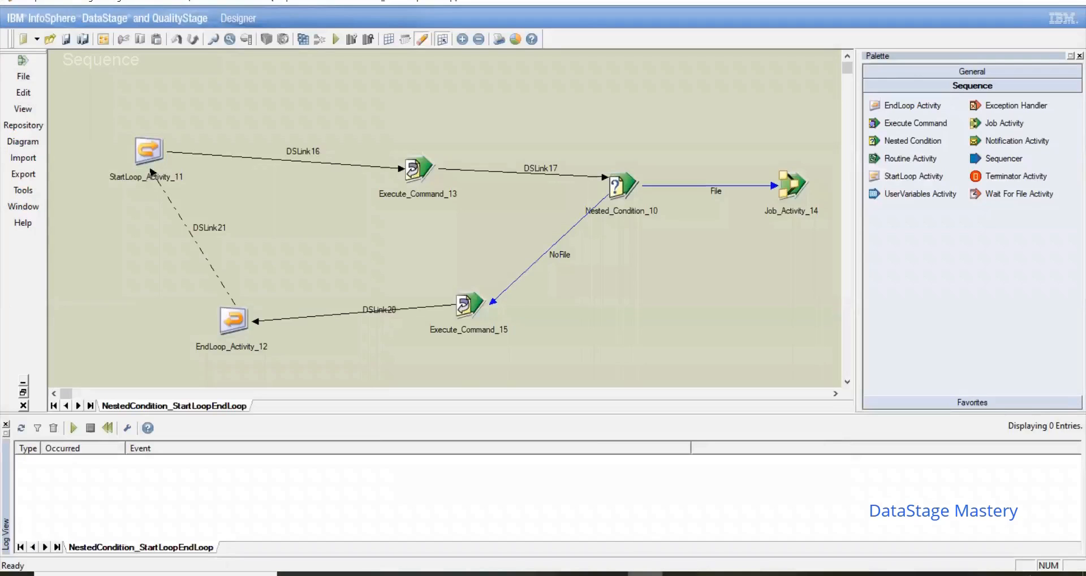
# Step: Compile the sequence job in DataStage Designer and return File Explorer to the DS_SRC folder
pyautogui.click(304, 39)
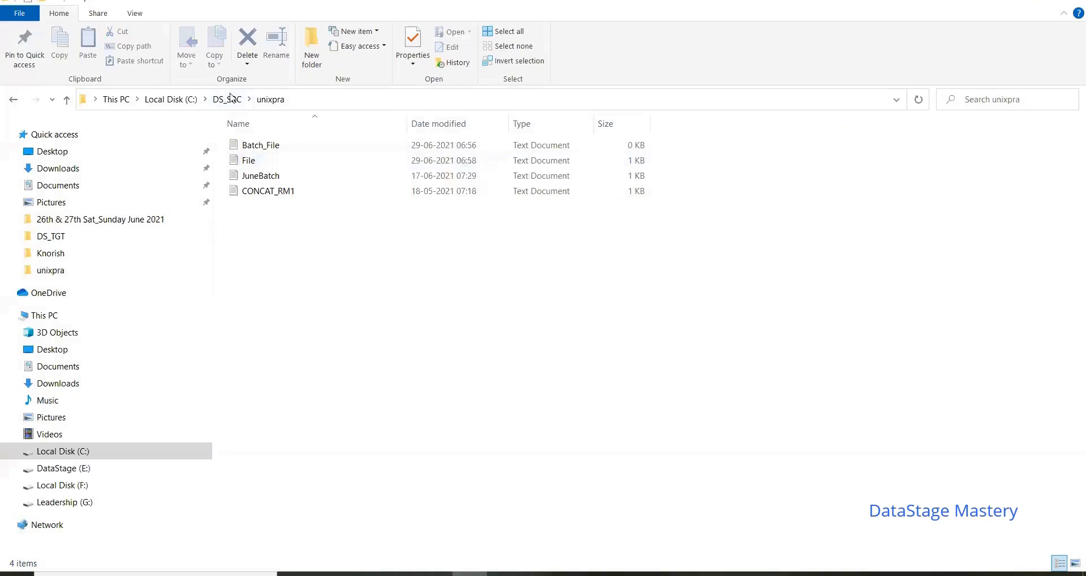
pyautogui.click(226, 99)
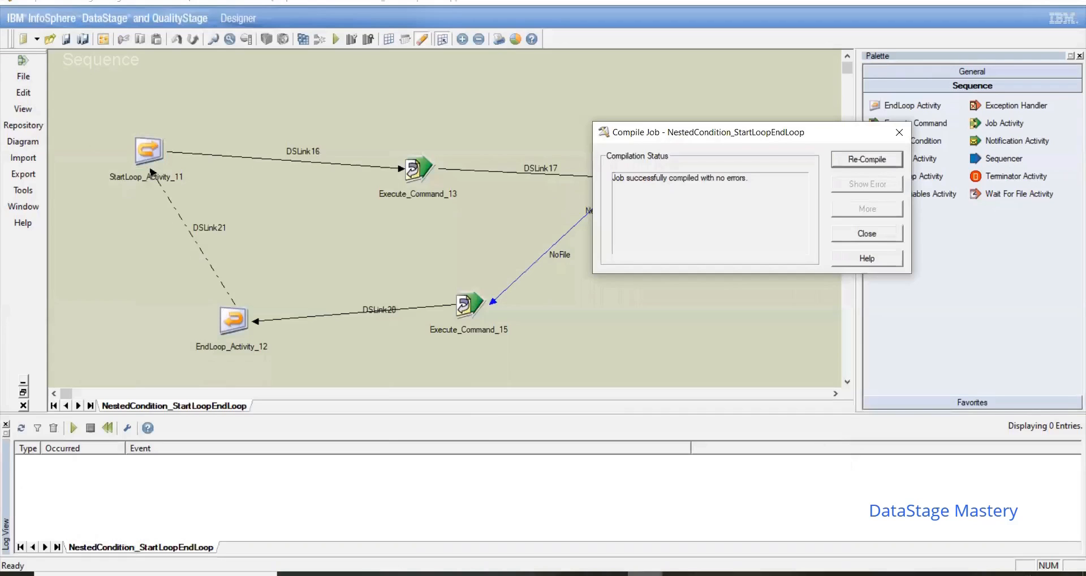
pyautogui.click(893, 237)
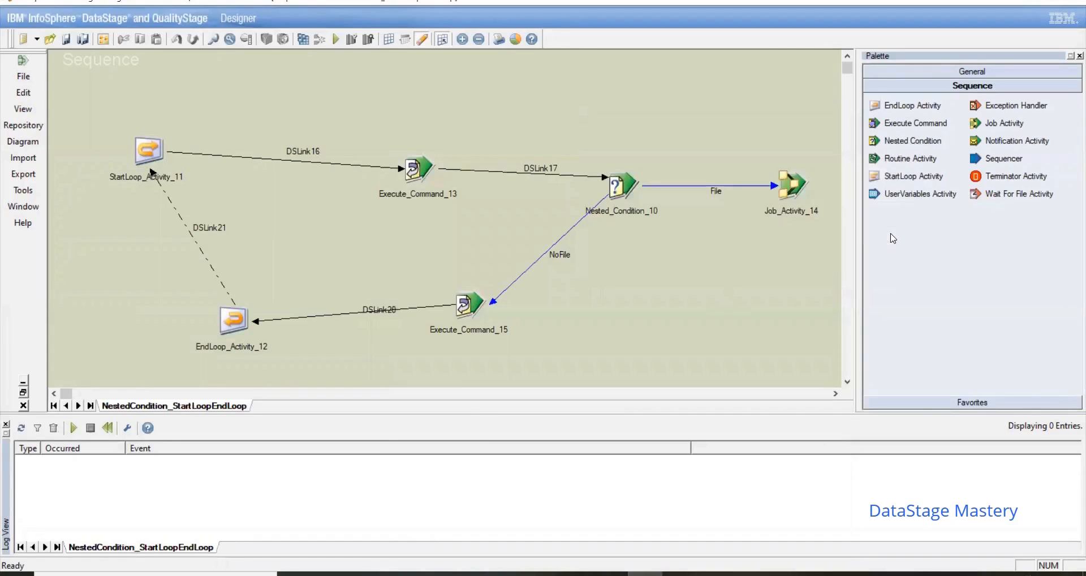
# Step: Run the sequence job with no row or warning limit and read Execute_Command_13's output in the job log
pyautogui.click(336, 40)
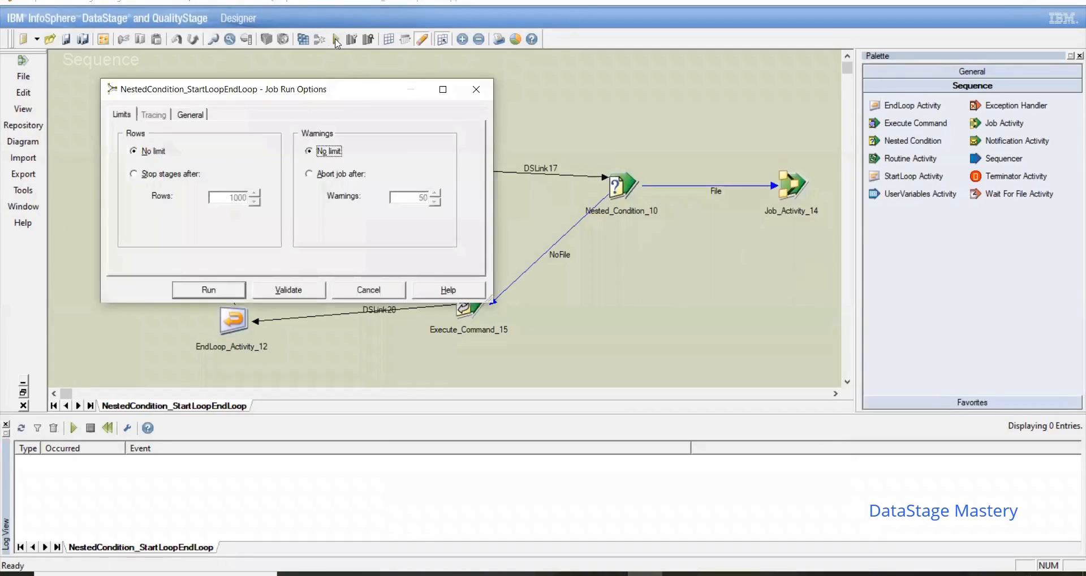
pyautogui.click(209, 290)
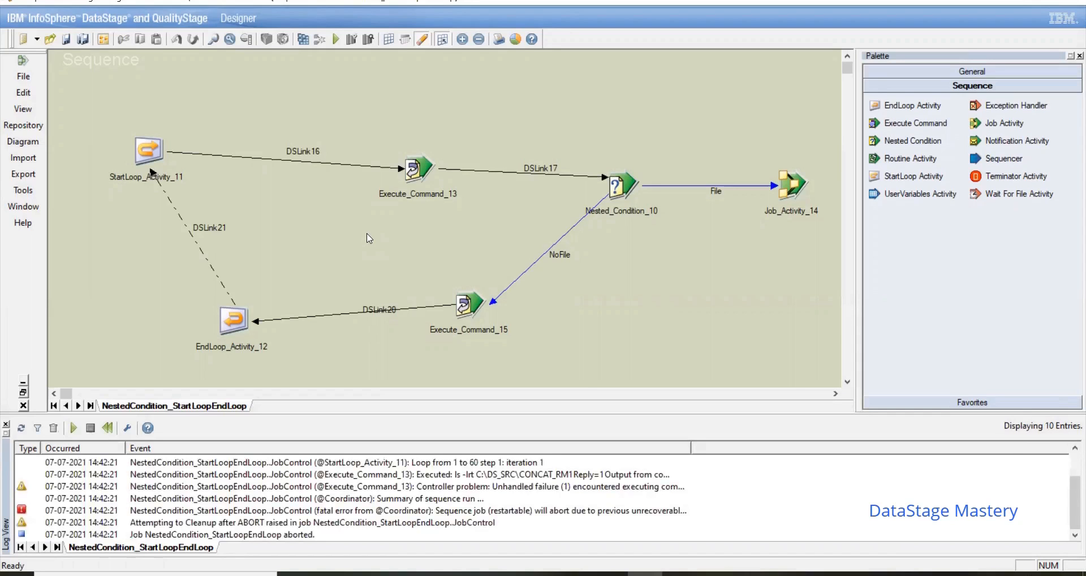
pyautogui.doubleClick(688, 448)
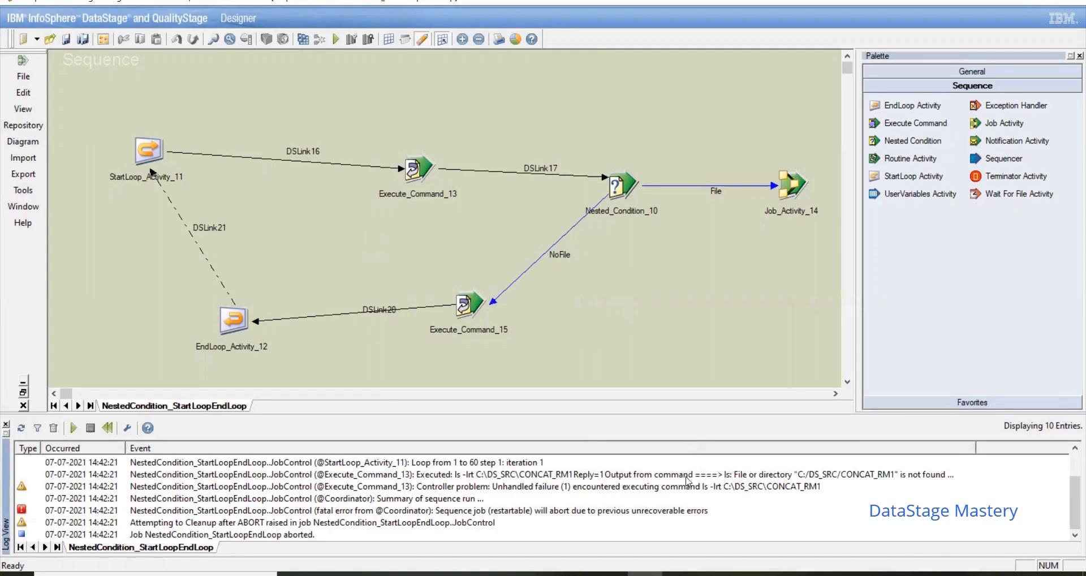
pyautogui.doubleClick(688, 475)
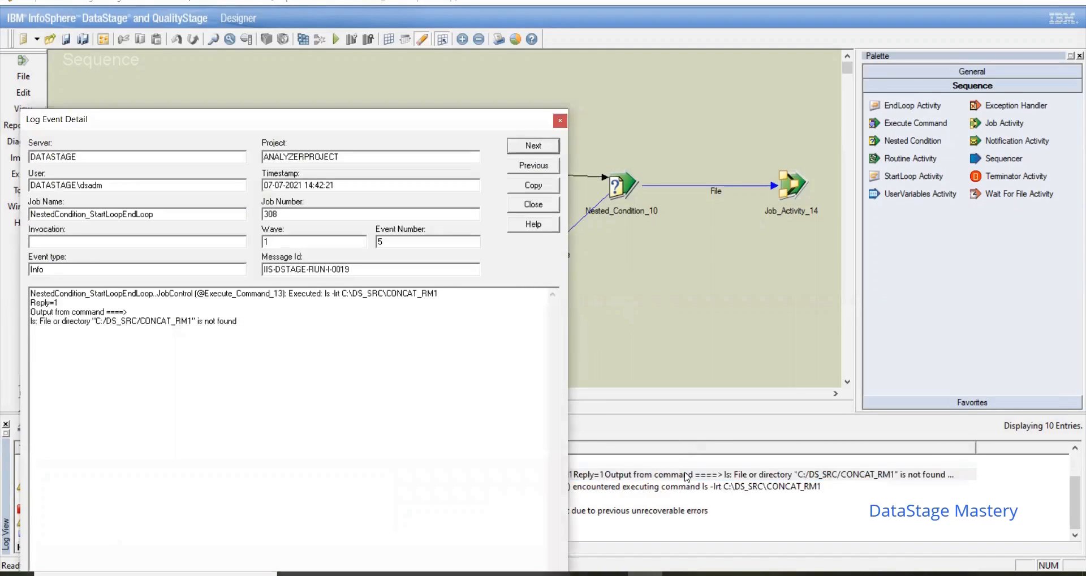
pyautogui.click(561, 122)
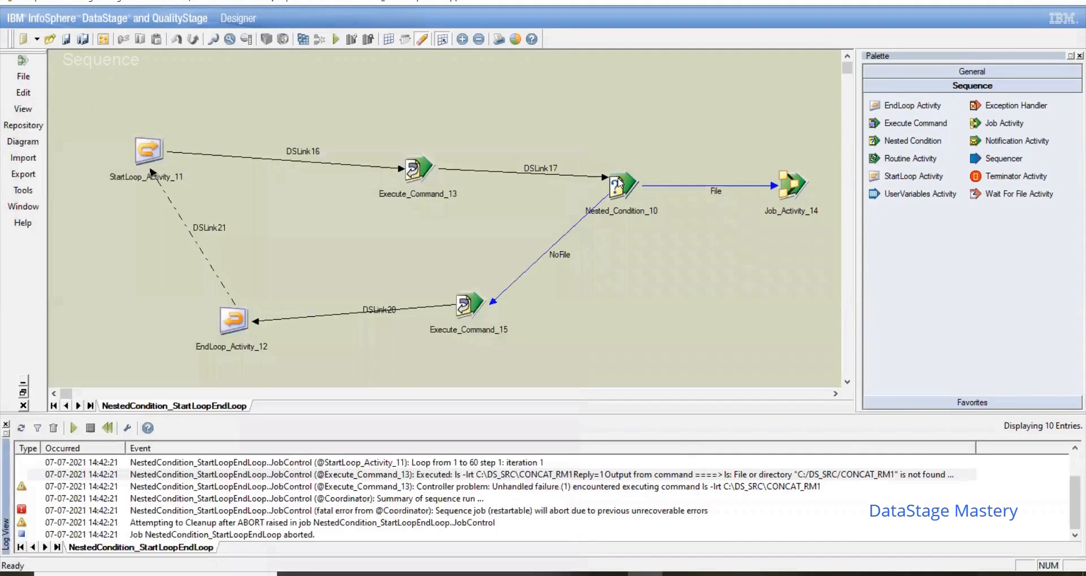
pyautogui.click(611, 477)
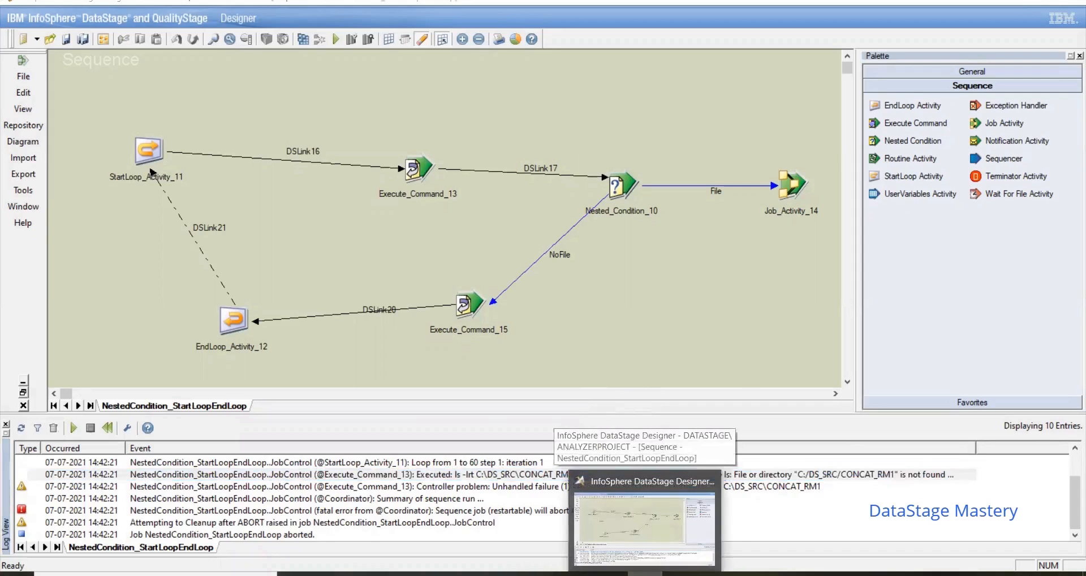
# Step: Check the DS_SRC folder in File Explorer, return to DataStage Designer and set Execute_Command_13's command to ls -lrt C:\DS_SRC\CONCAT_RM1.txt
pyautogui.click(470, 573)
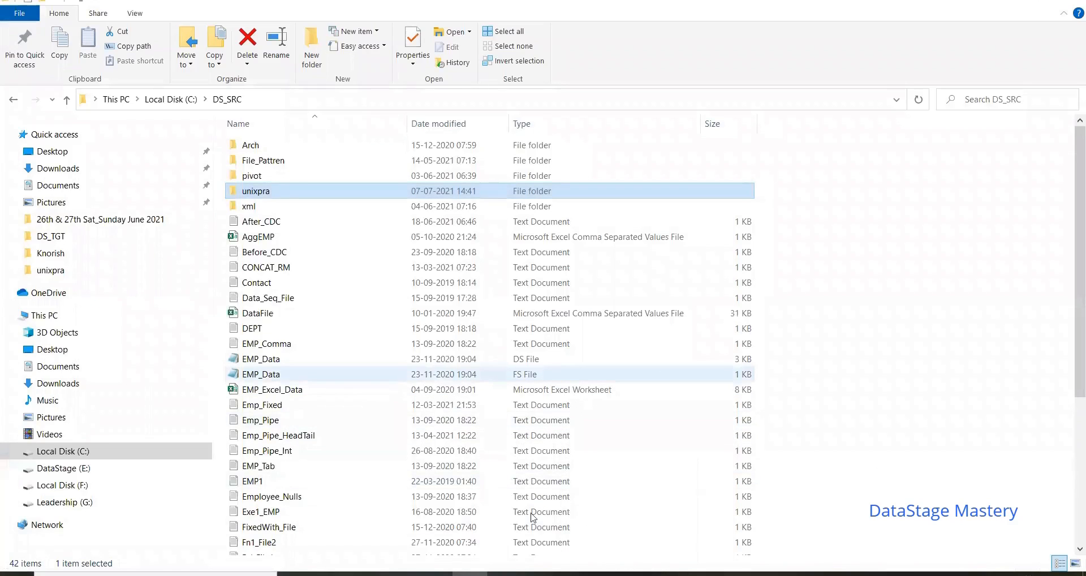
pyautogui.click(645, 573)
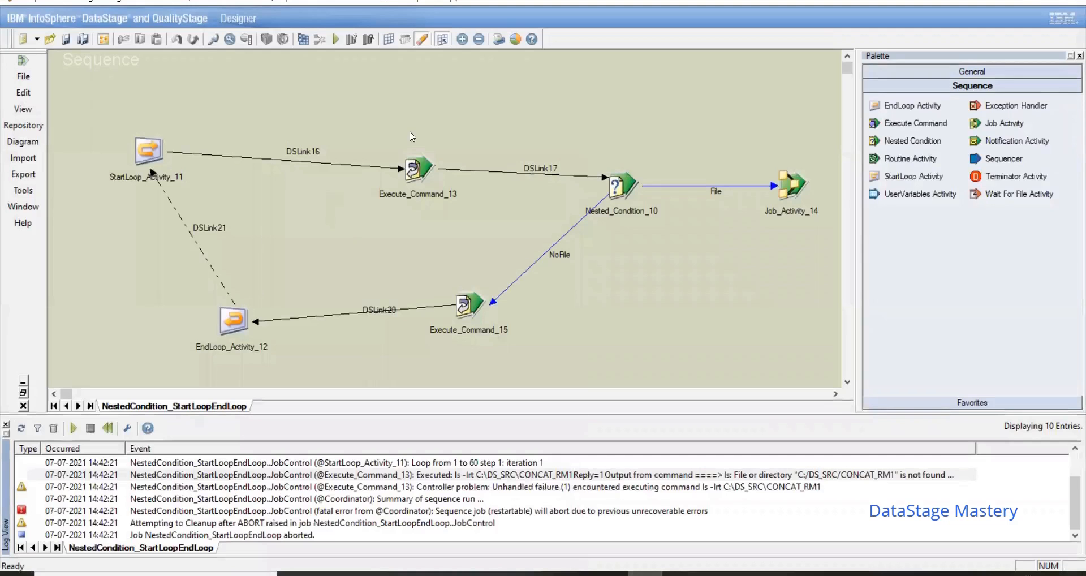
pyautogui.doubleClick(426, 161)
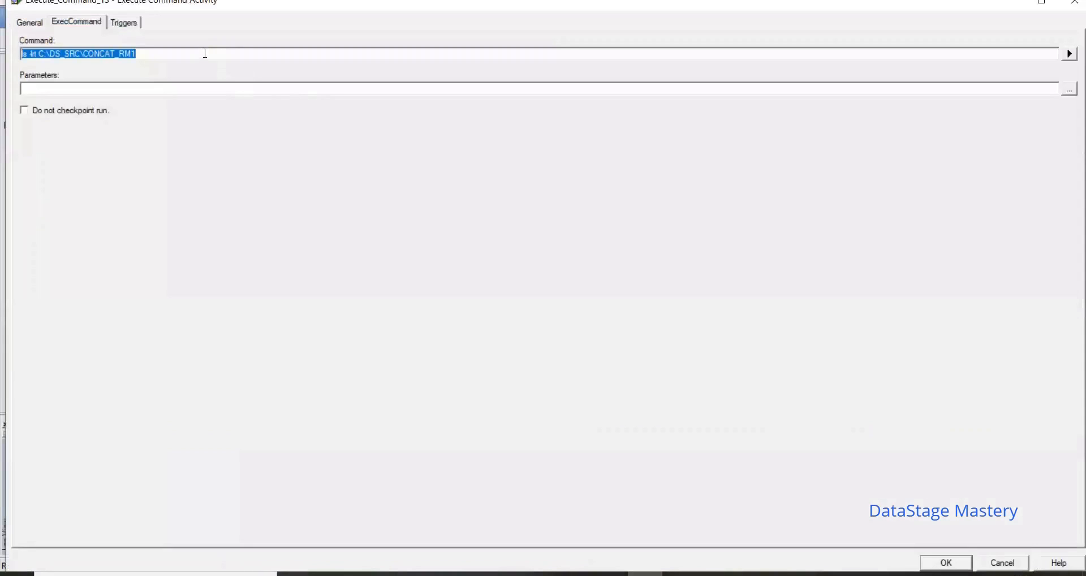
pyautogui.click(205, 56)
pyautogui.write('txt')
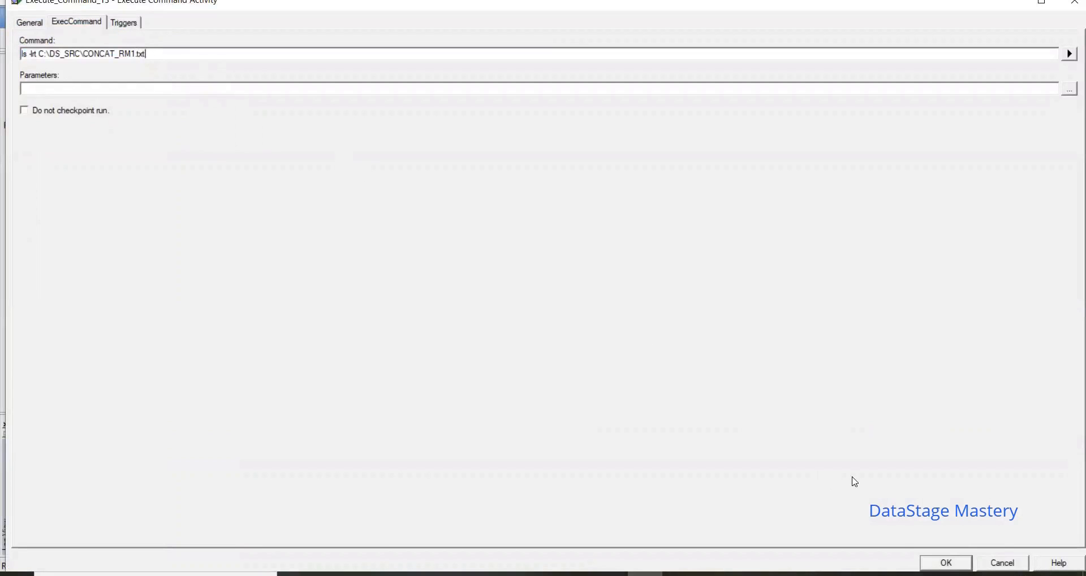
pyautogui.click(951, 563)
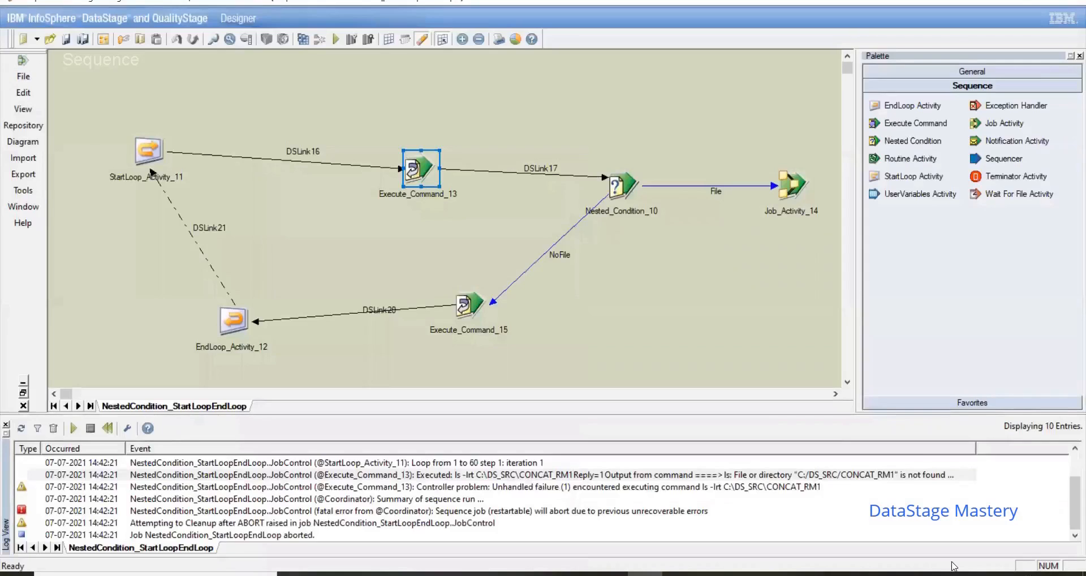
# Step: Recompile the NestedCondition_StartLoopEndLoop sequence and run it with no row or warning limit
pyautogui.click(304, 39)
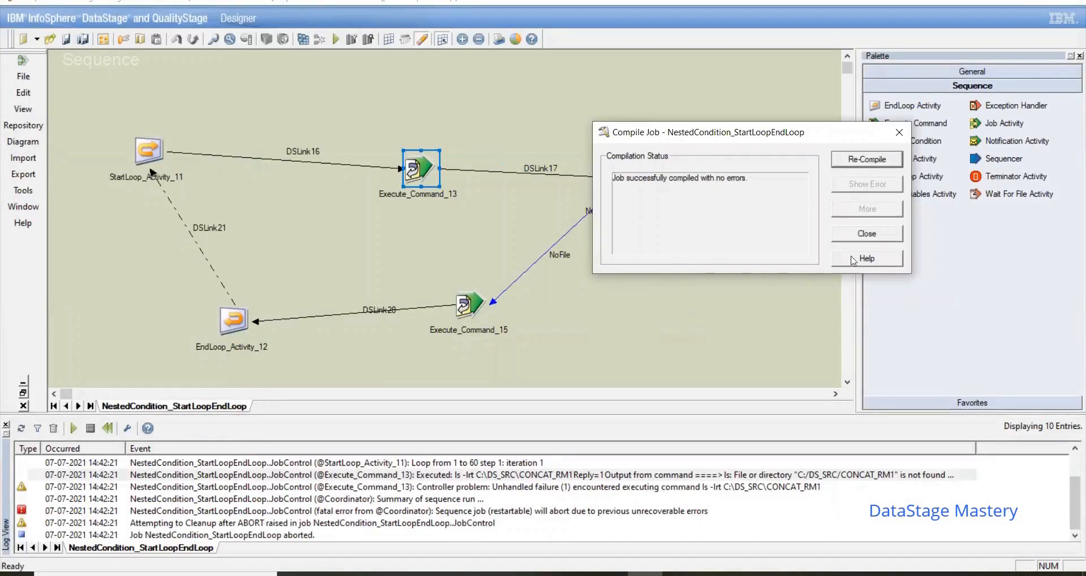
pyautogui.click(868, 235)
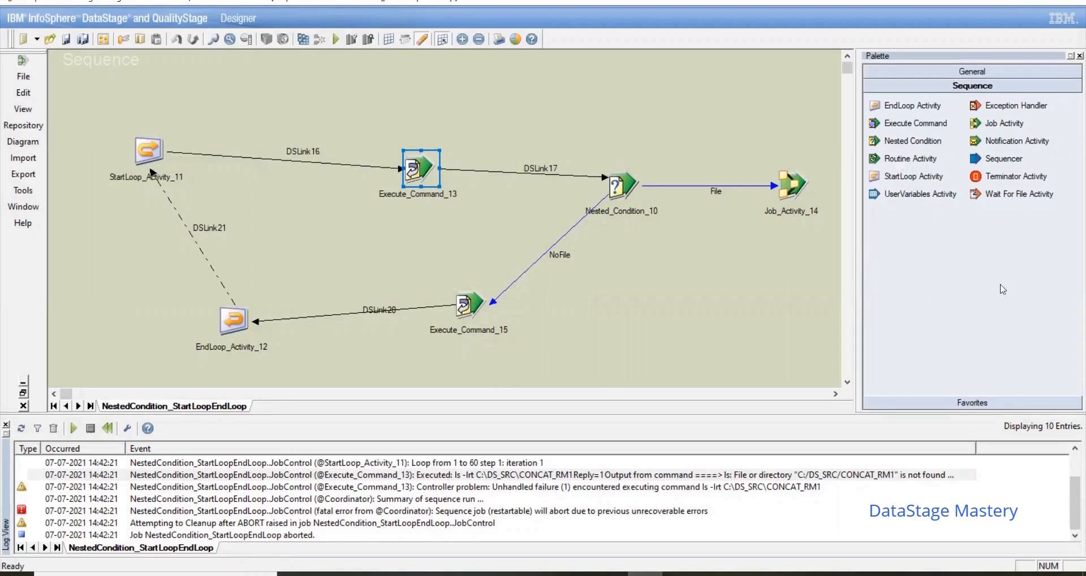
pyautogui.click(335, 39)
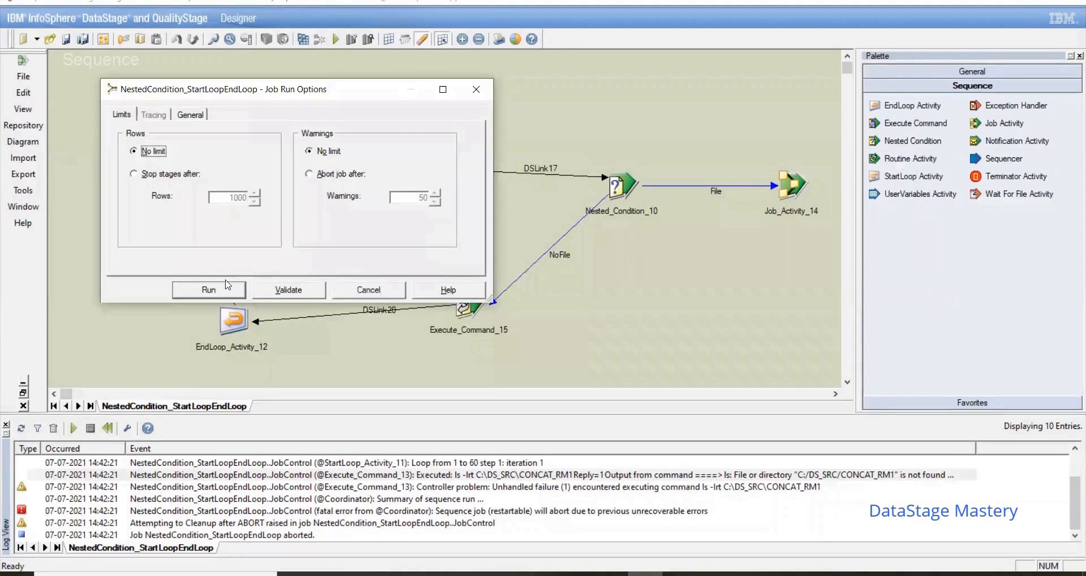
pyautogui.click(239, 294)
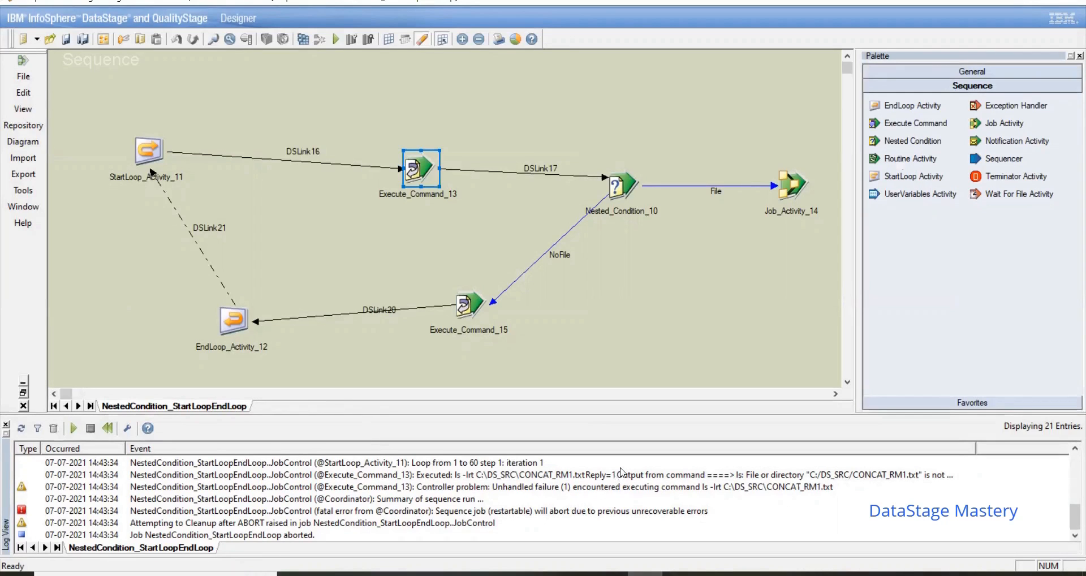
# Step: Examine Execute_Command_13's log events from the latest run and compare them with the command configured in that activity
pyautogui.doubleClick(622, 474)
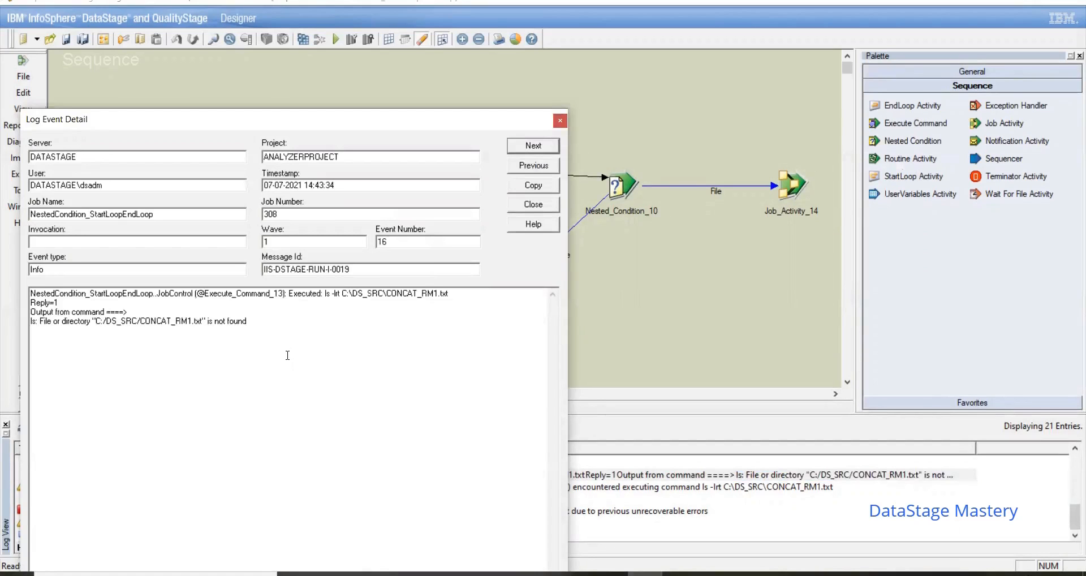
pyautogui.click(560, 121)
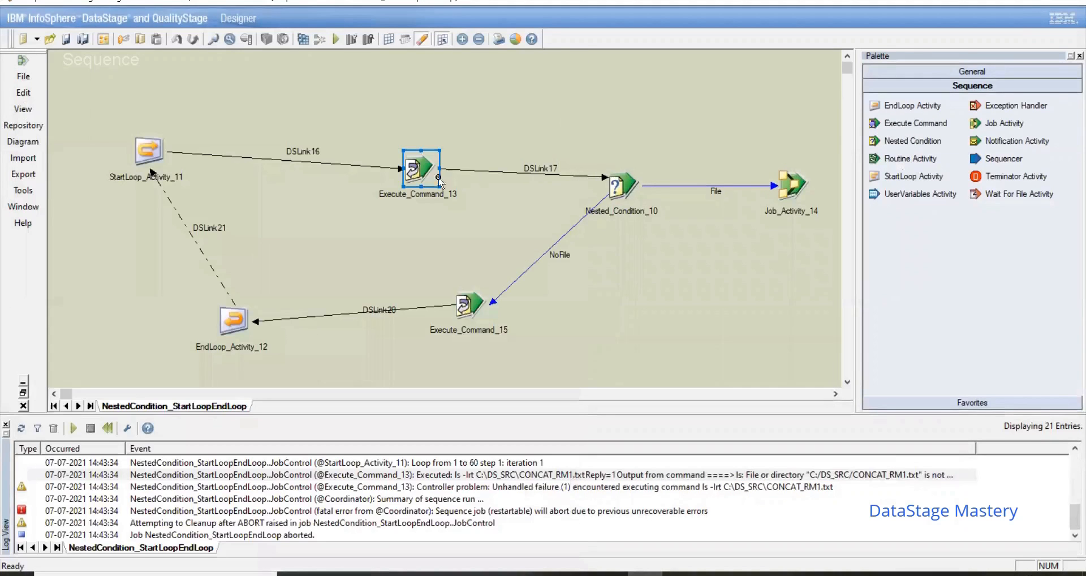
pyautogui.doubleClick(424, 170)
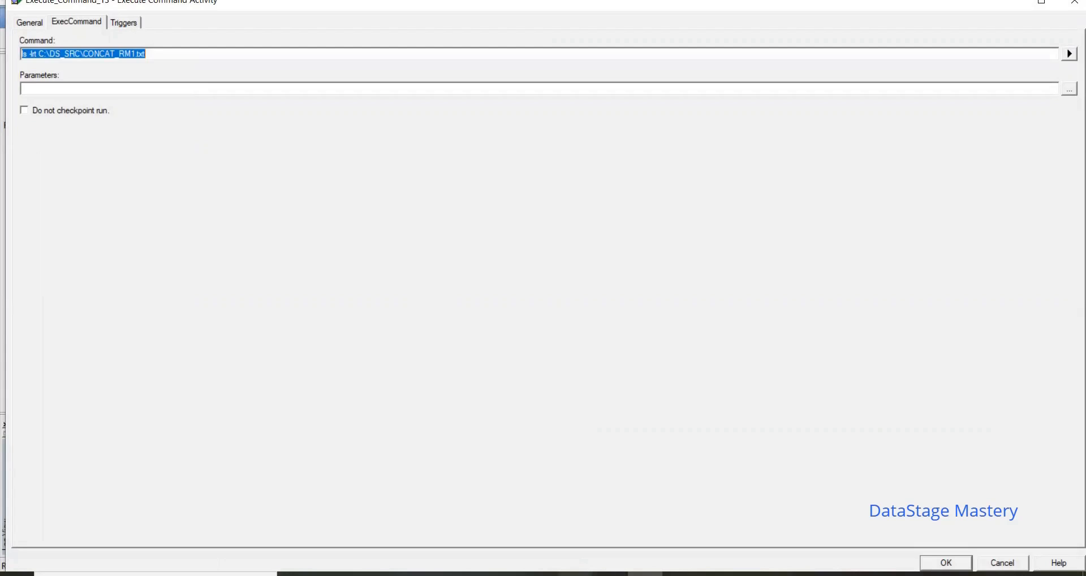
pyautogui.click(574, 574)
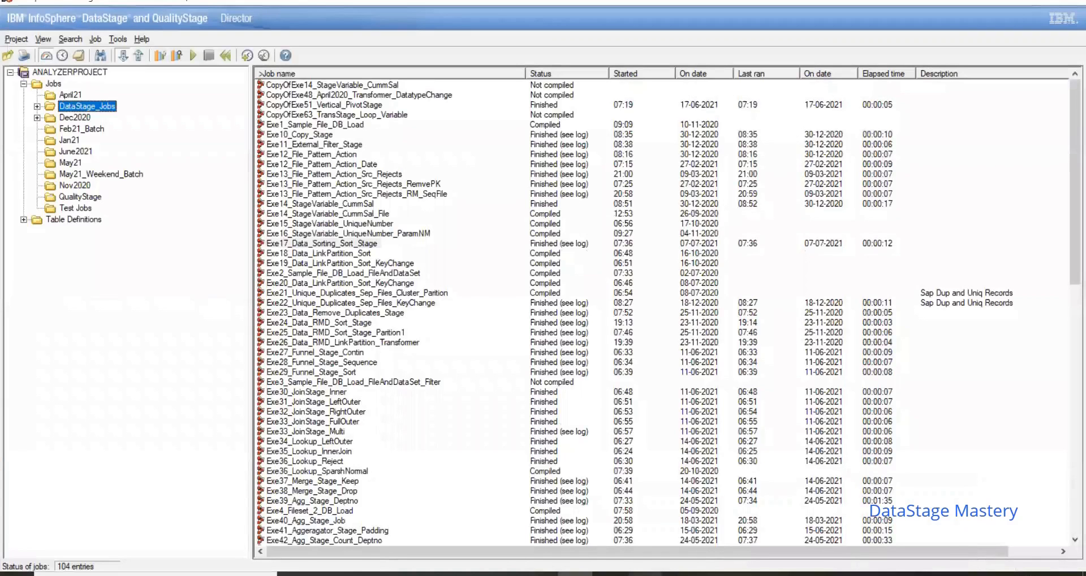
pyautogui.click(645, 574)
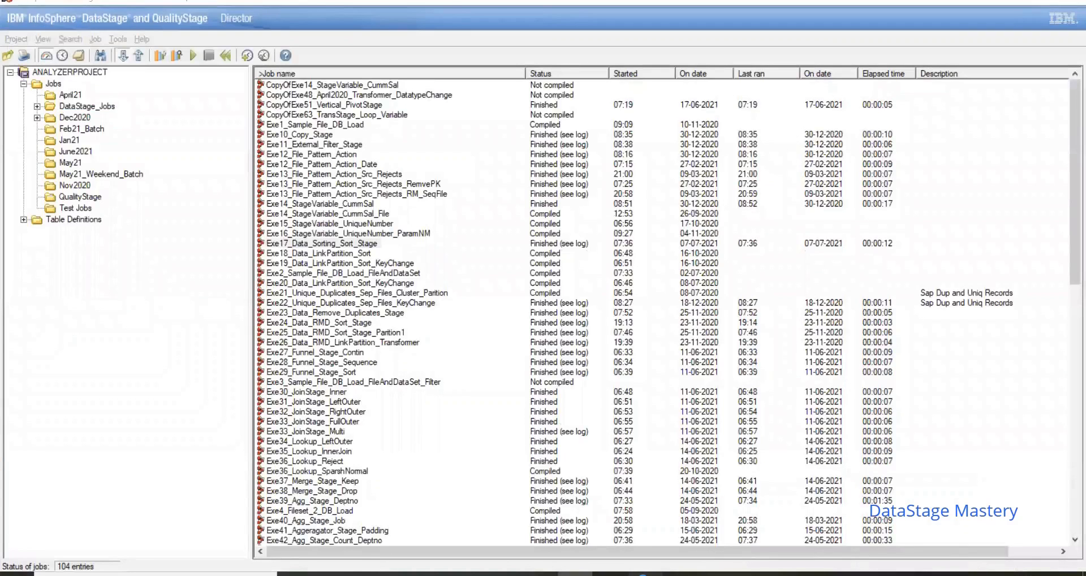
pyautogui.click(999, 563)
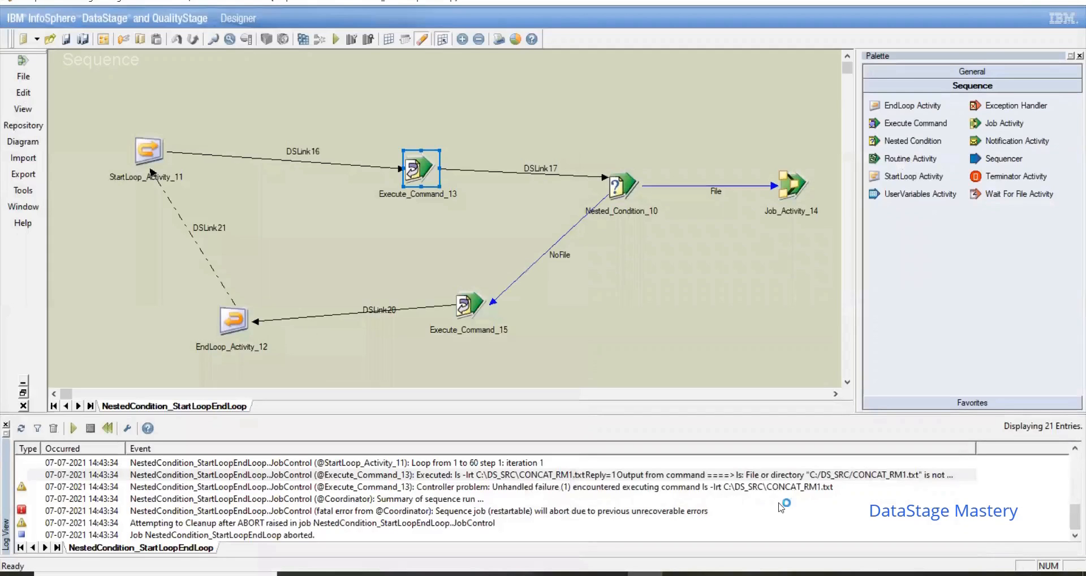
pyautogui.doubleClick(748, 485)
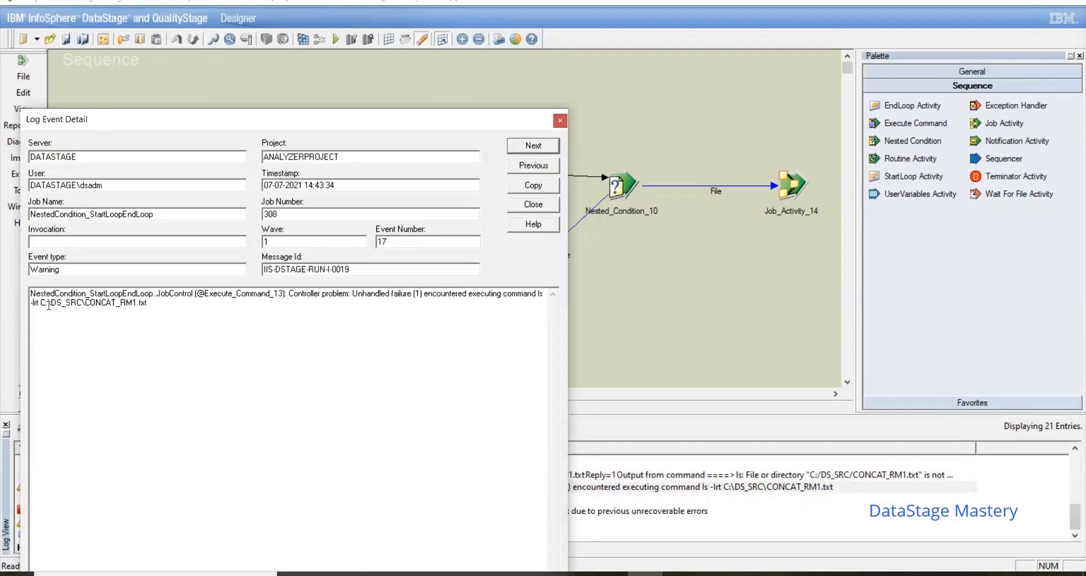
pyautogui.click(559, 122)
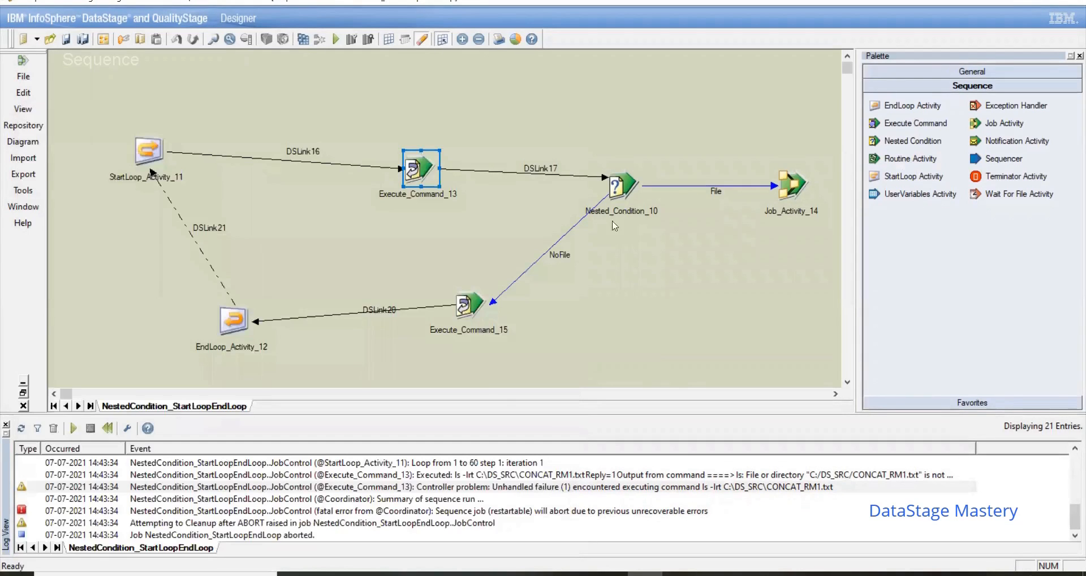
pyautogui.click(591, 476)
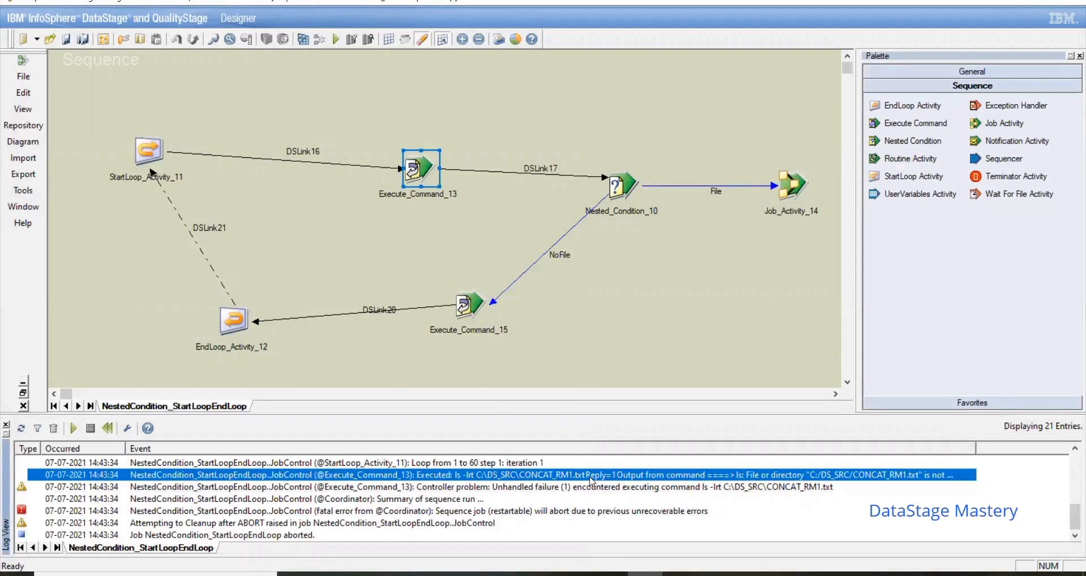
pyautogui.doubleClick(591, 479)
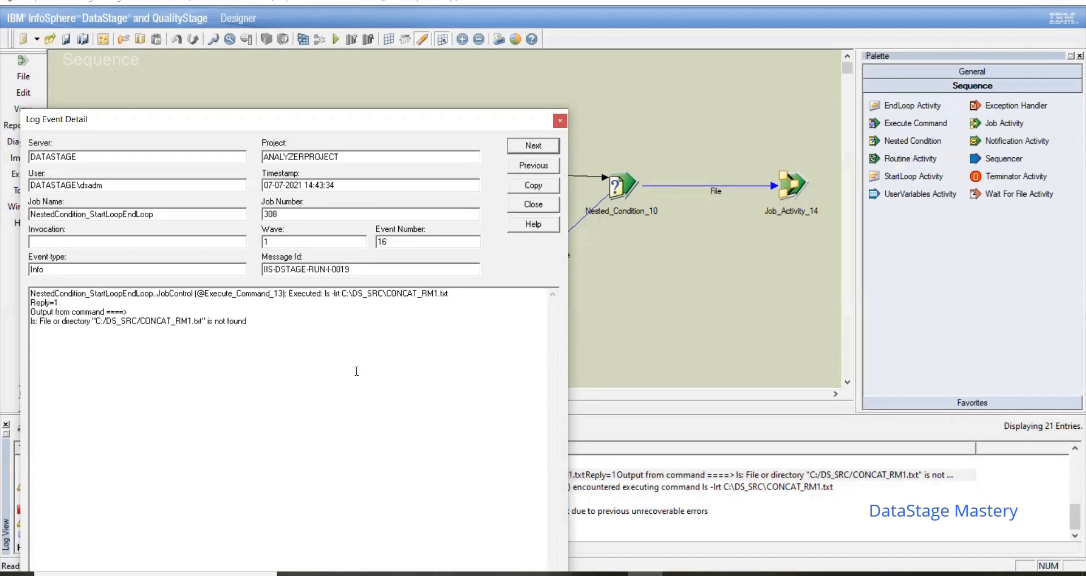
# Step: Switch to File Explorer and copy the CONCAT_RM1 text file from the unixpra subfolder into C:\DS_SRC
pyautogui.click(469, 574)
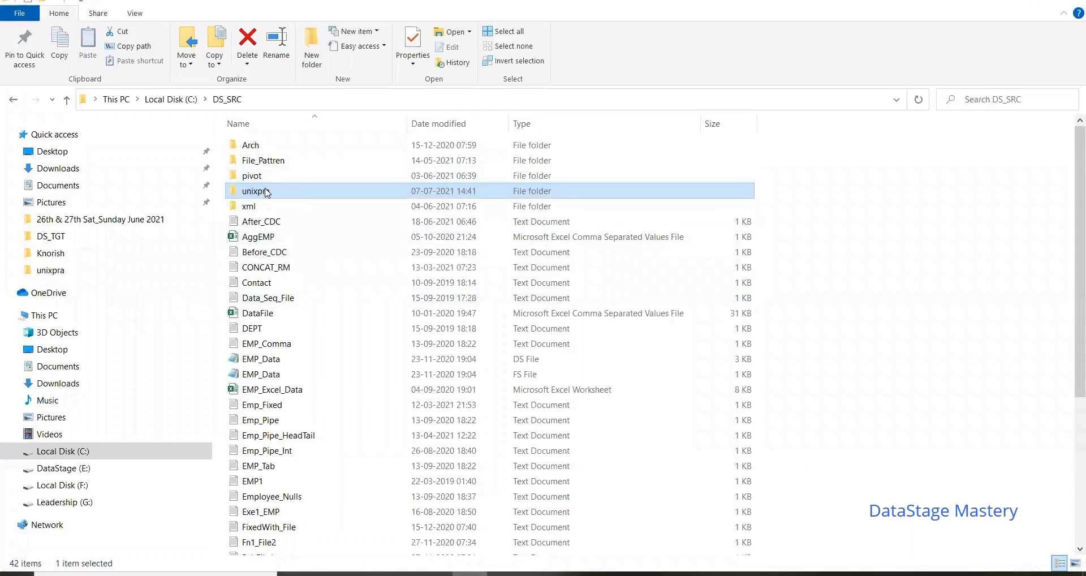
pyautogui.doubleClick(267, 193)
pyautogui.doubleClick(286, 160)
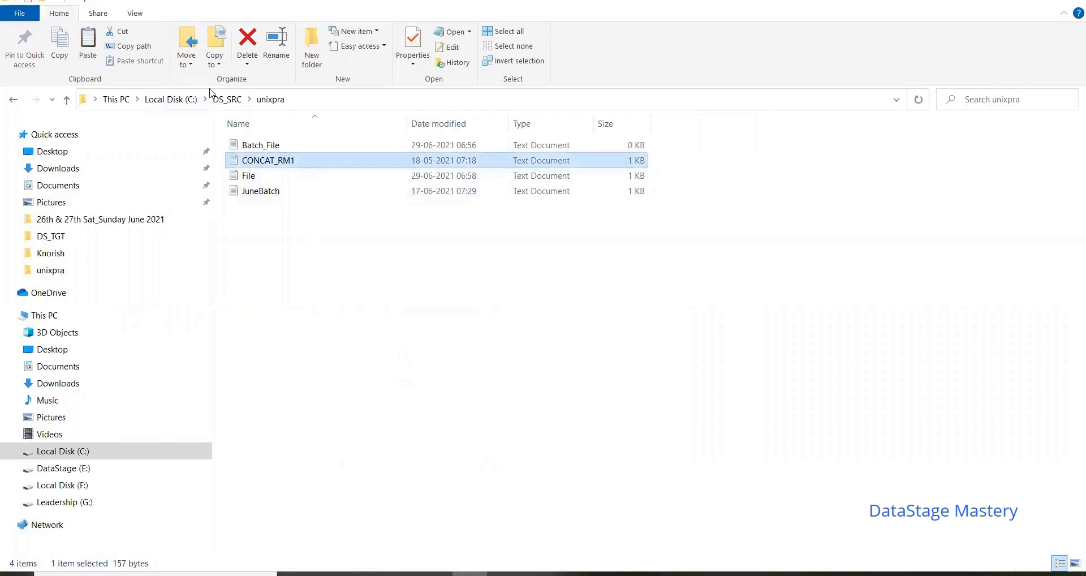
pyautogui.click(228, 99)
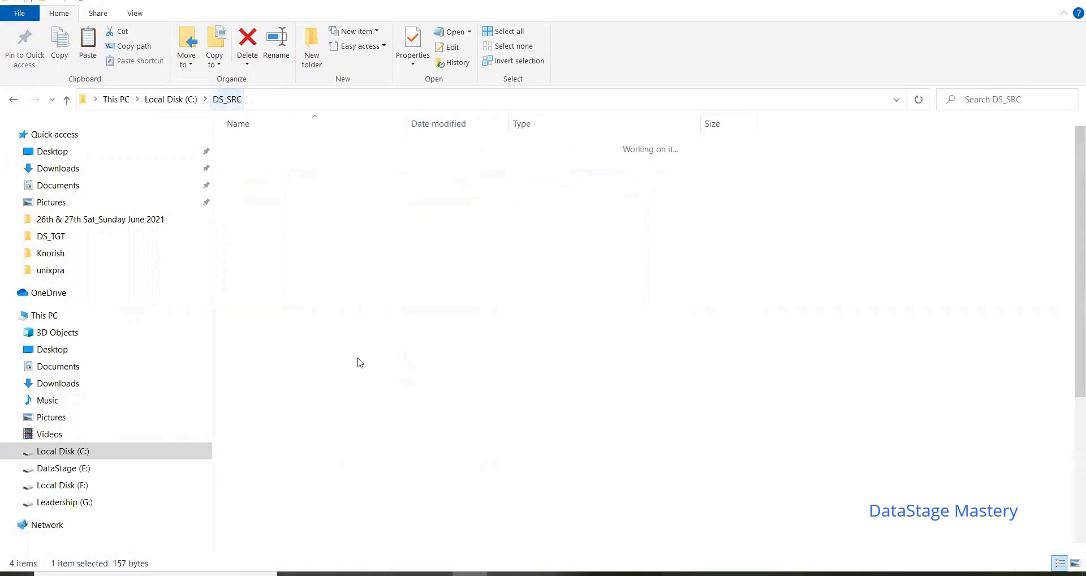
pyautogui.hotkey('ctrl', 'v')
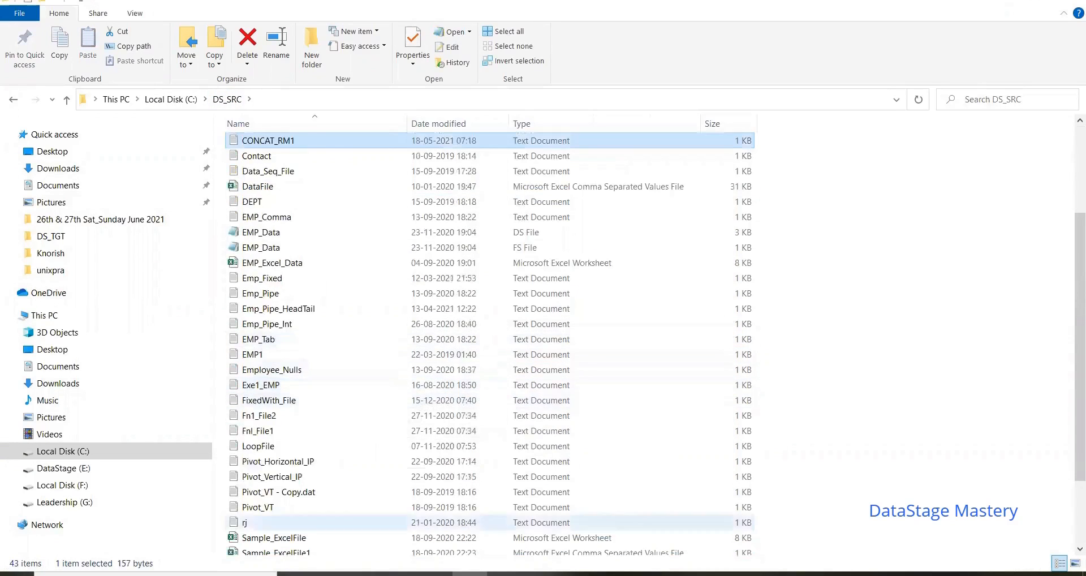
# Step: Return to DataStage Designer, rerun the sequence job with no row limit and read Execute_Command_13's output in the log
pyautogui.click(645, 575)
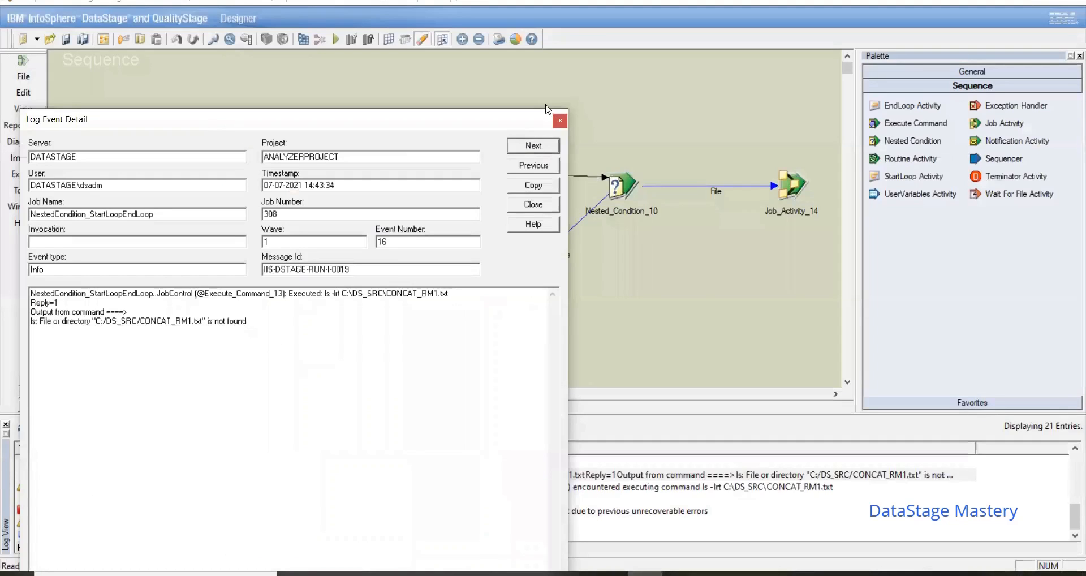
pyautogui.click(560, 119)
pyautogui.click(336, 39)
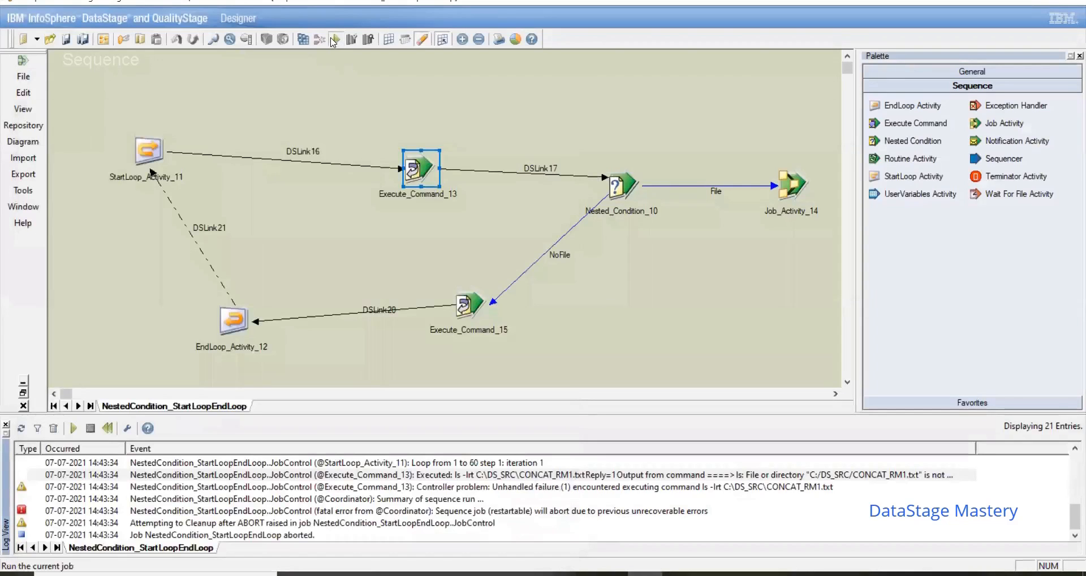
pyautogui.click(575, 318)
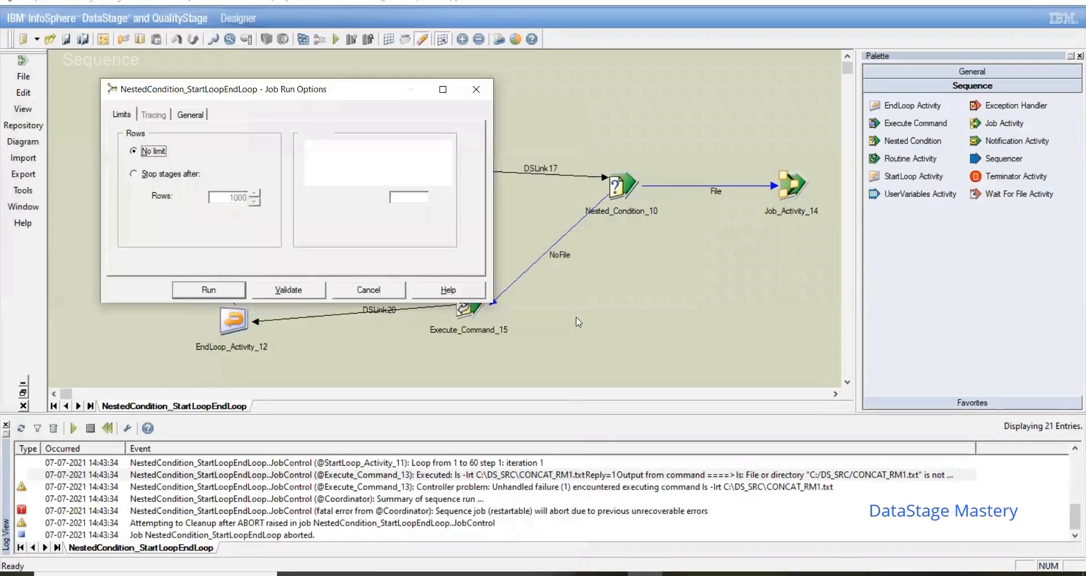
pyautogui.click(228, 290)
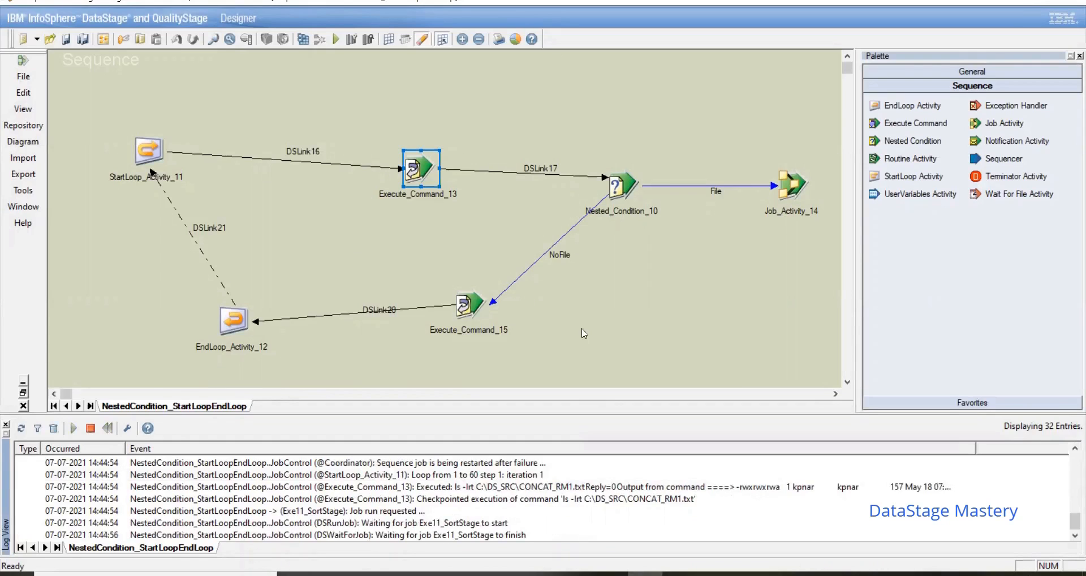
pyautogui.doubleClick(707, 490)
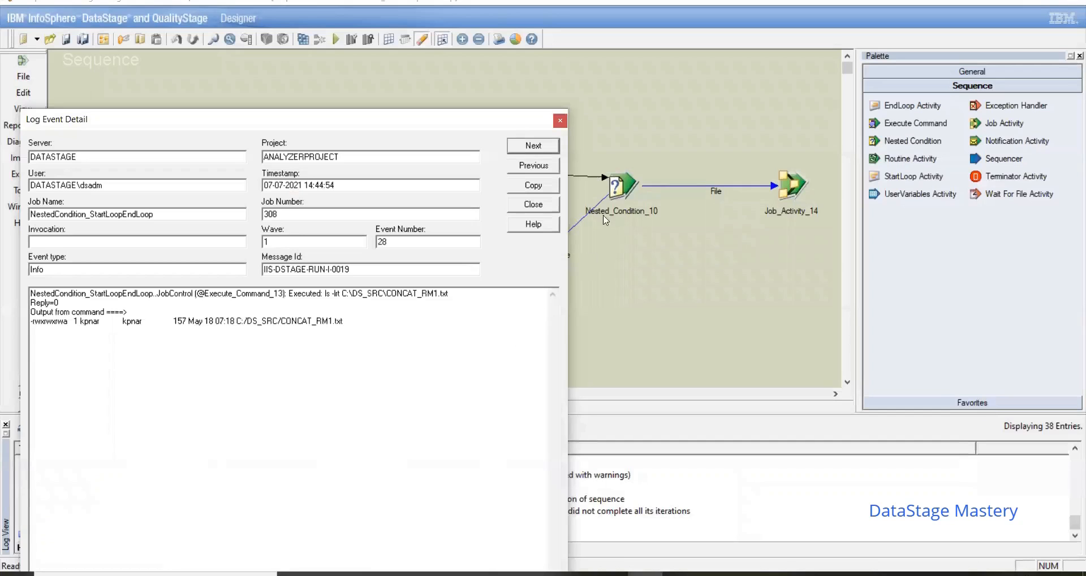
pyautogui.click(560, 121)
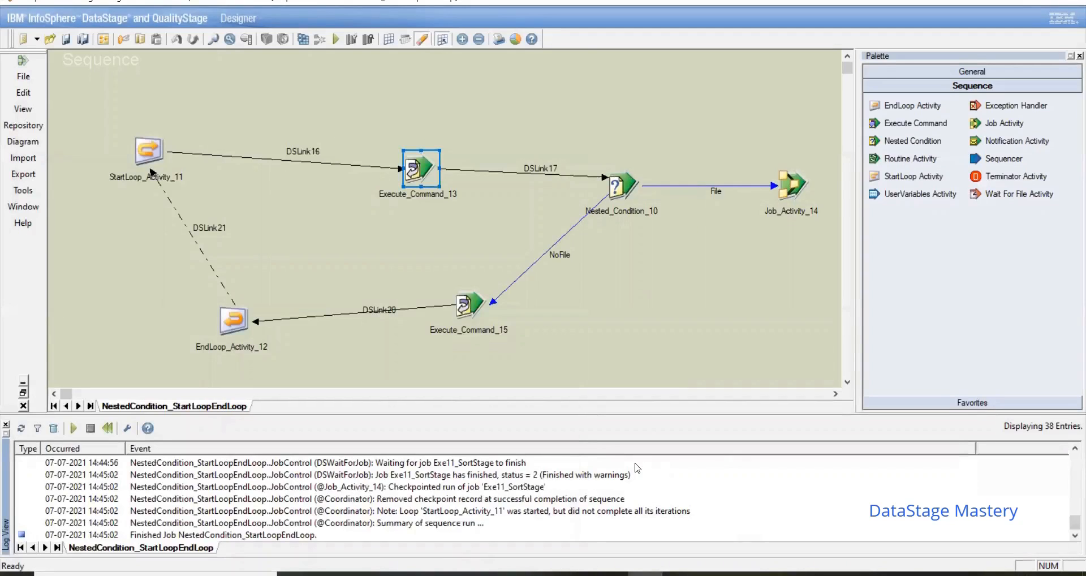
# Step: Examine Execute_Command_13's log events from the latest run, including the checkpoint entry and the executed command's output
pyautogui.click(1072, 448)
pyautogui.click(1072, 449)
pyautogui.click(1073, 448)
pyautogui.click(1073, 448)
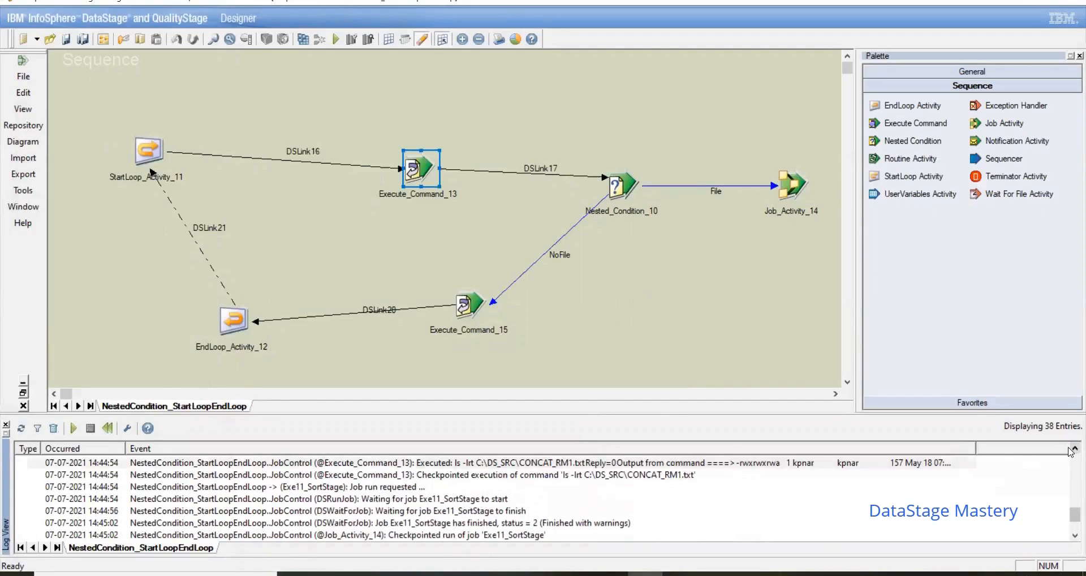
pyautogui.click(1073, 449)
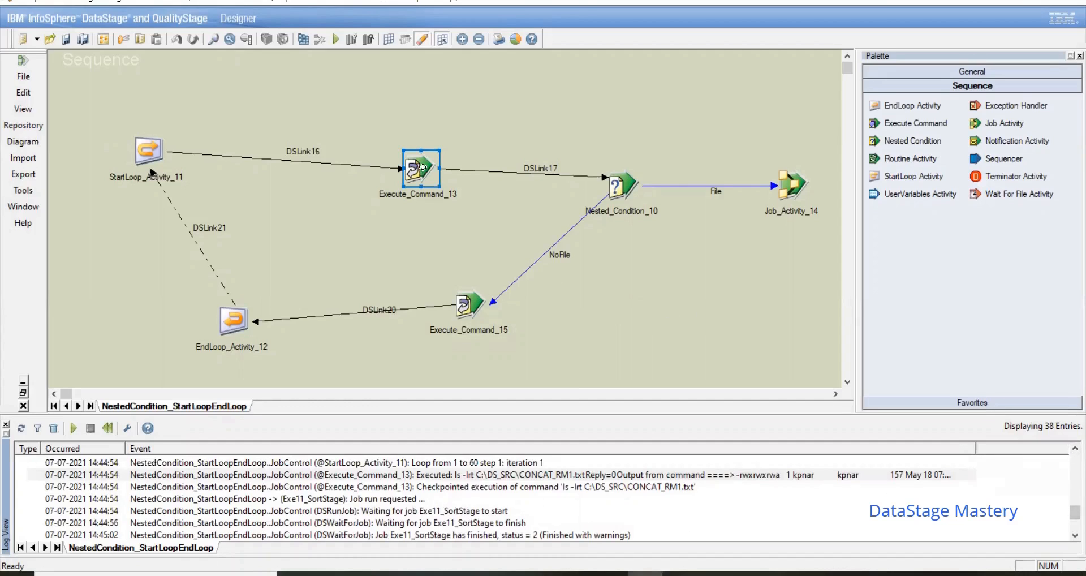
pyautogui.doubleClick(604, 487)
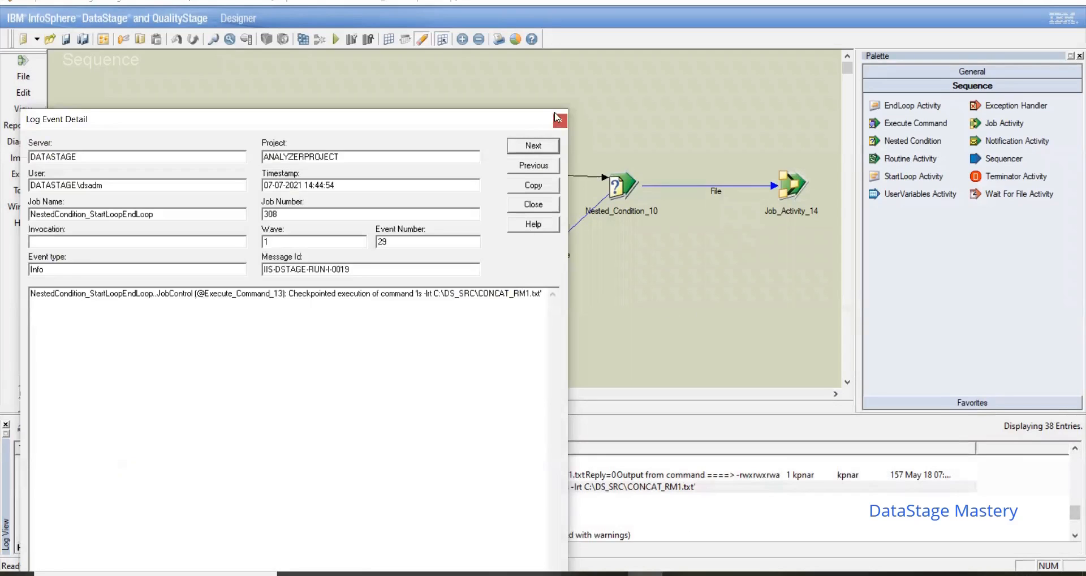
pyautogui.click(534, 165)
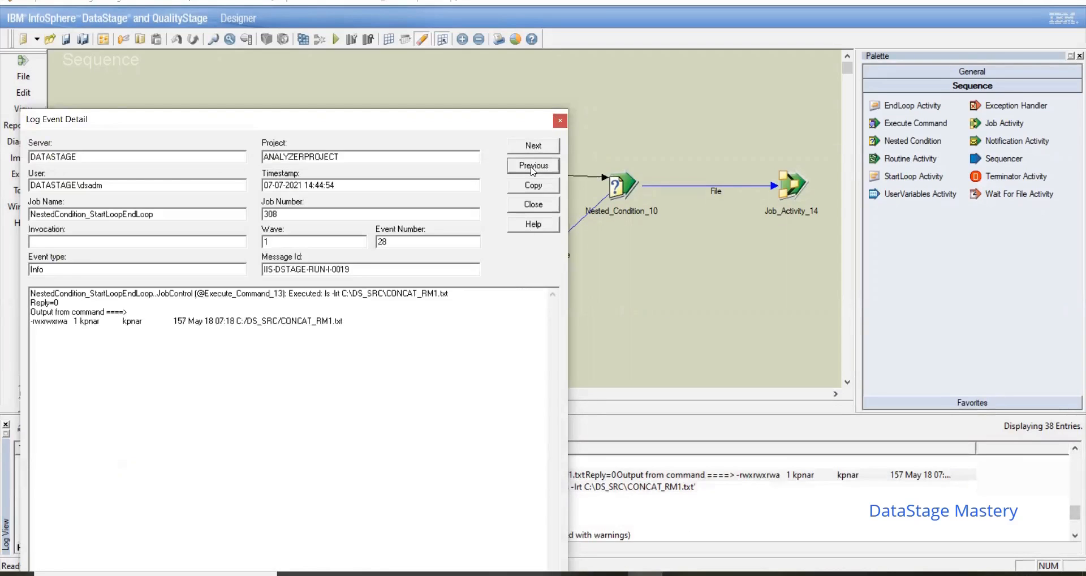
pyautogui.click(560, 121)
# Step: Switch to File Explorer to check CONCAT_RM1 in C:\DS_SRC, and return to DataStage Designer
pyautogui.click(470, 574)
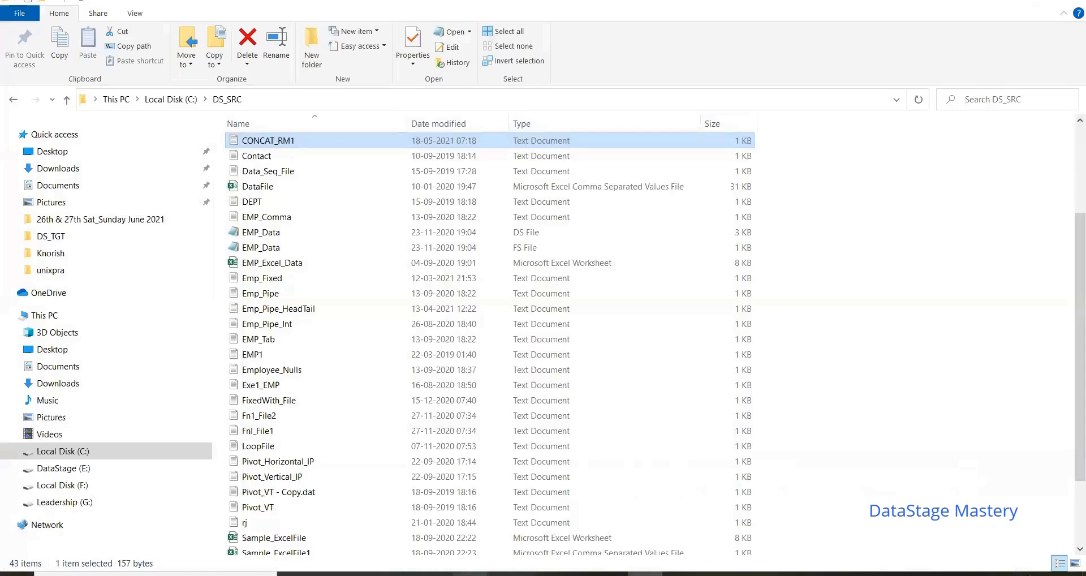
pyautogui.click(1078, 120)
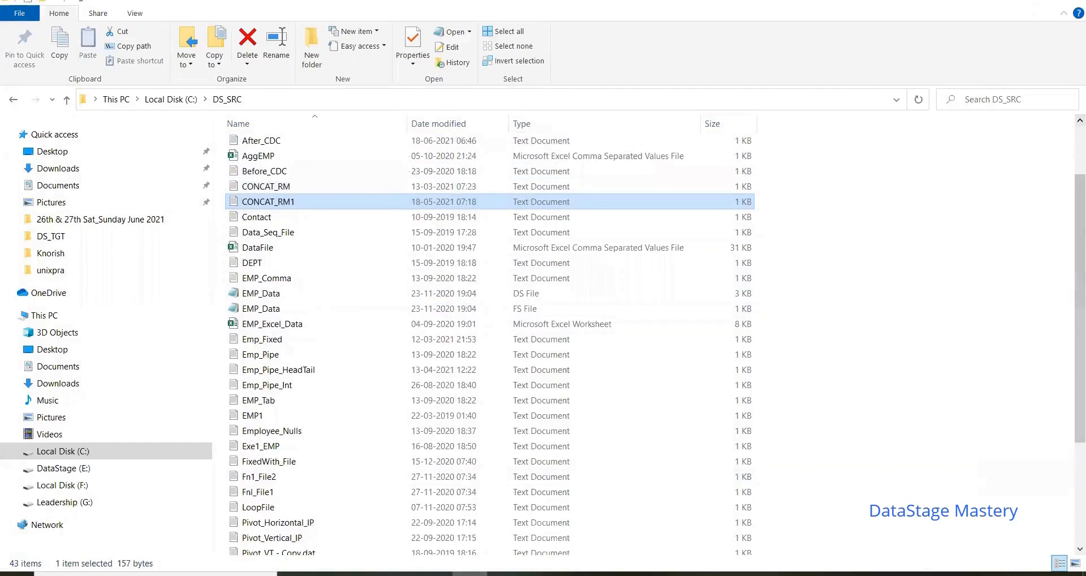
pyautogui.click(645, 574)
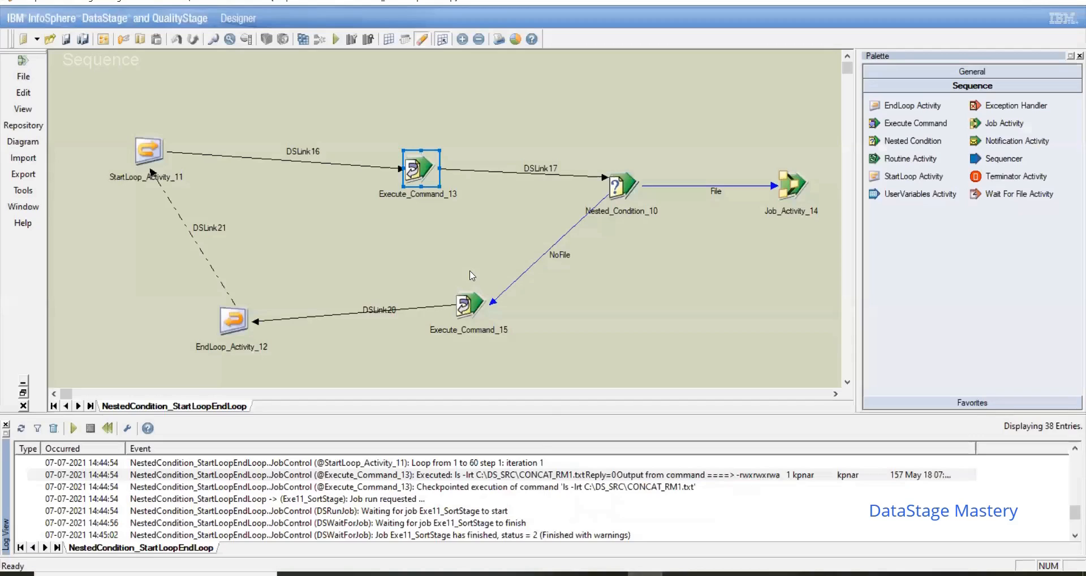
# Step: Append a semicolon to Execute_Command_13's command so it reads ls -lrt C:\DS_SRC\CONCAT_RM1.txt;
pyautogui.click(443, 243)
pyautogui.doubleClick(419, 170)
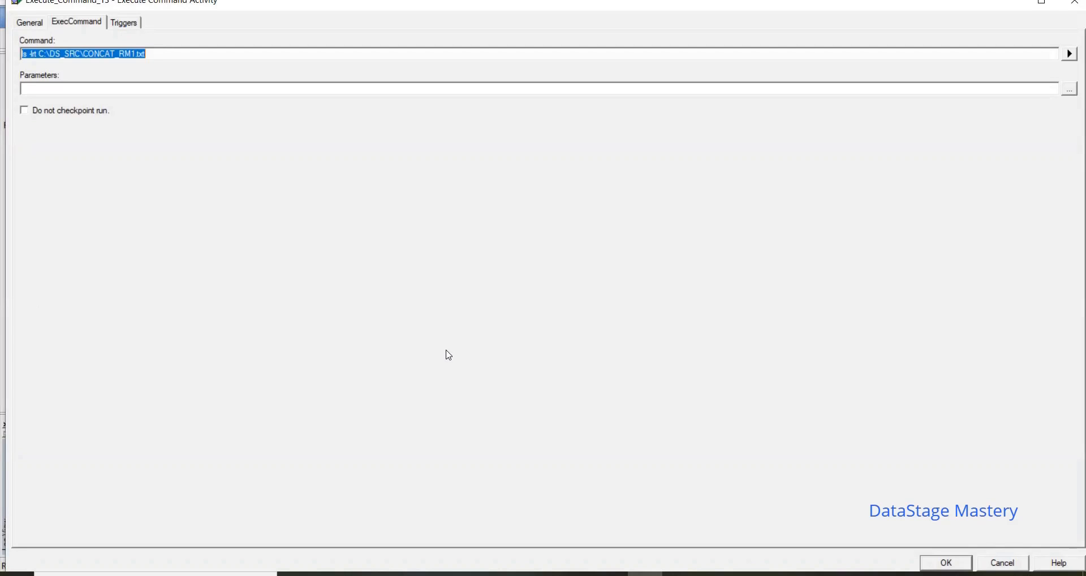
pyautogui.click(195, 56)
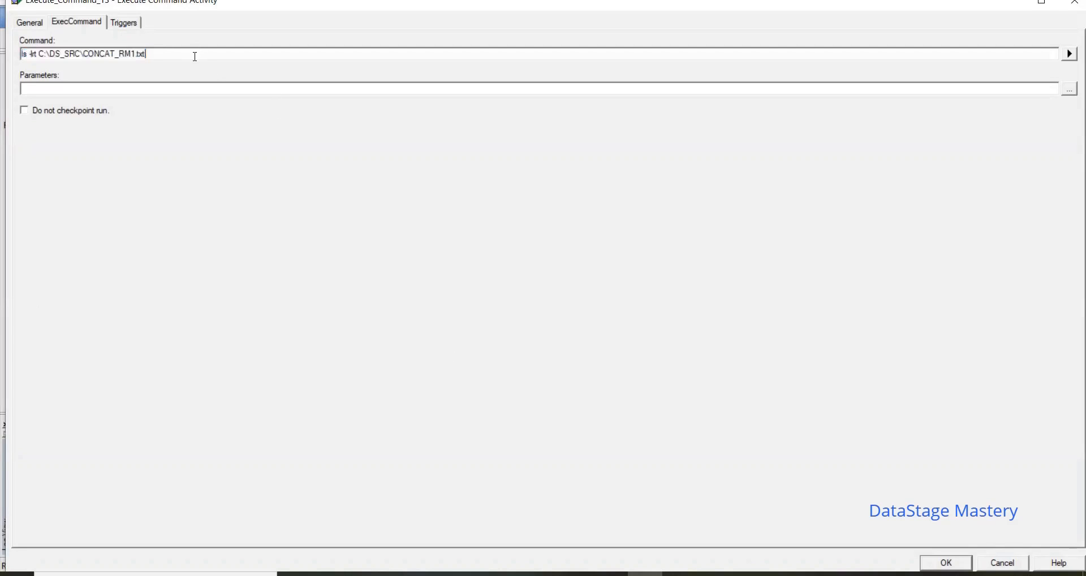
pyautogui.write(';')
pyautogui.click(945, 564)
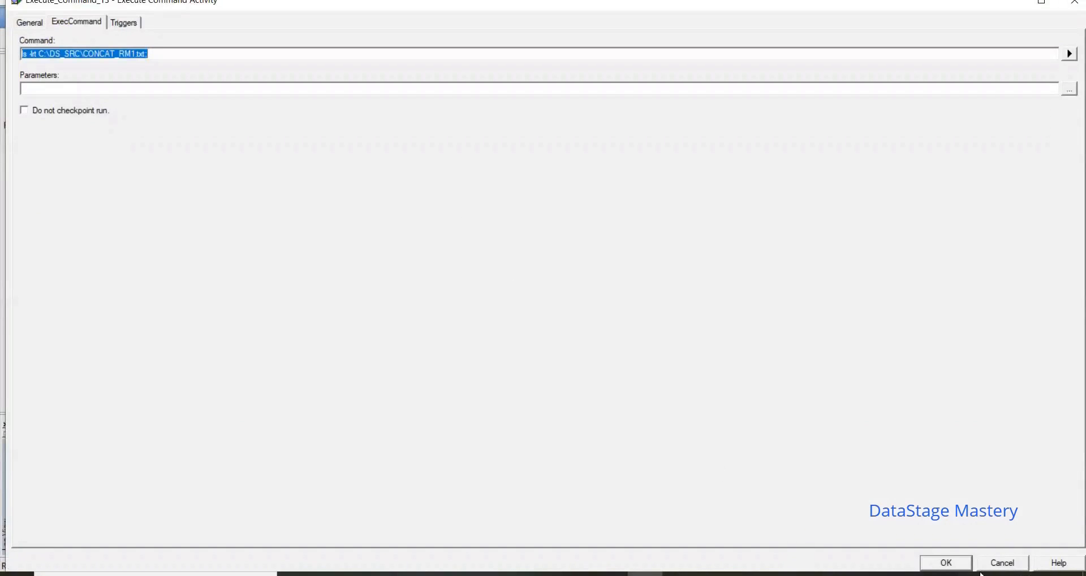
pyautogui.click(956, 564)
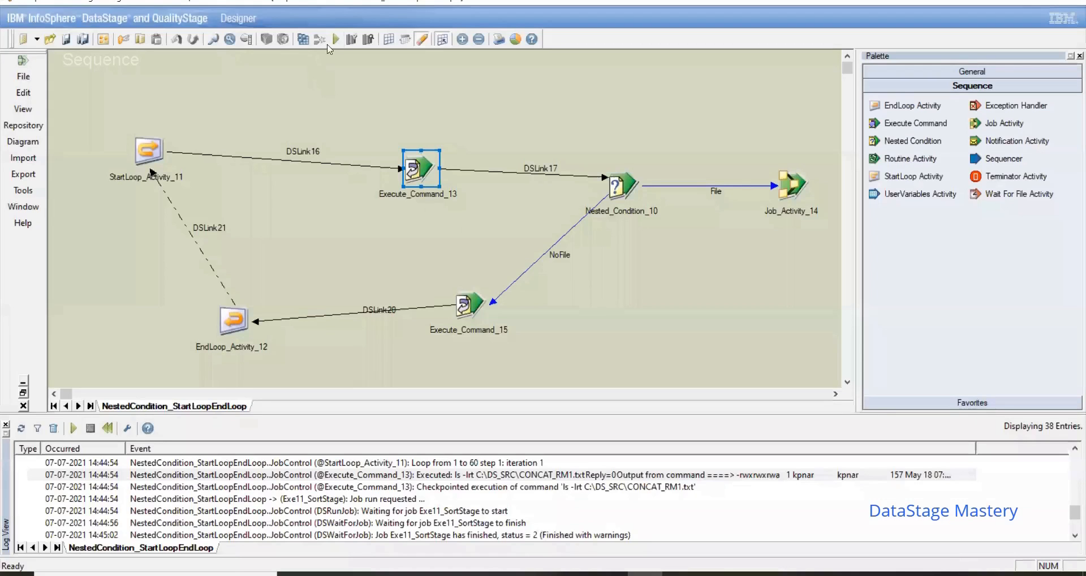
# Step: Recompile and run the sequence with no row or warning limit, and read Execute_Command_13's output in the log
pyautogui.click(336, 39)
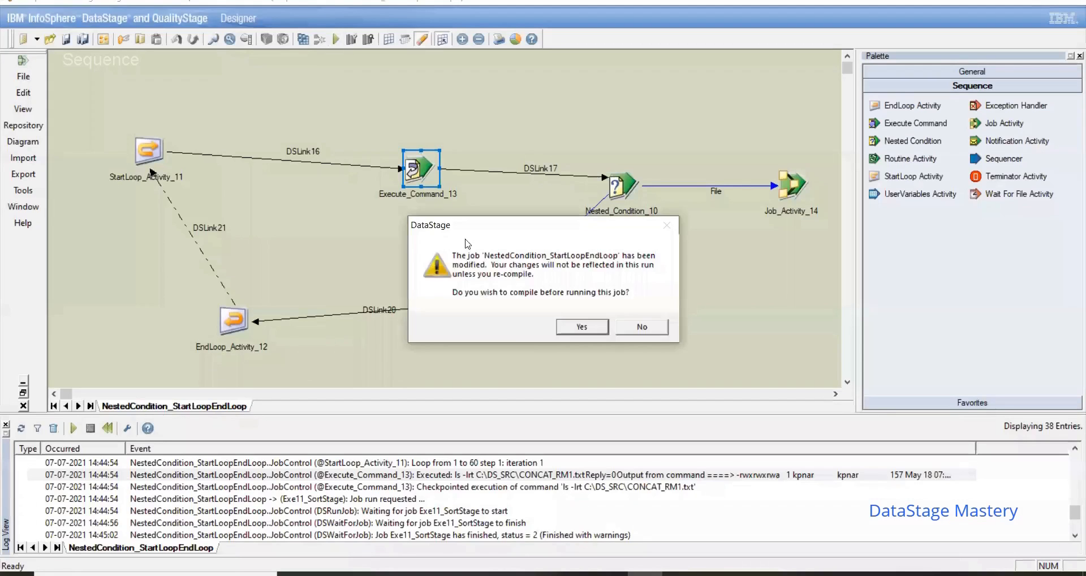
pyautogui.click(587, 327)
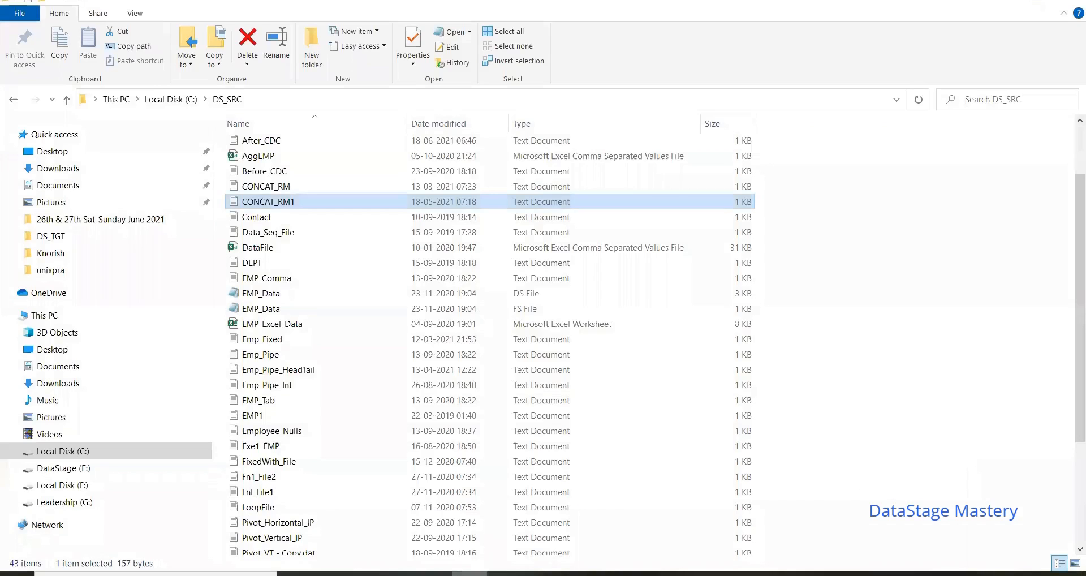
pyautogui.click(351, 370)
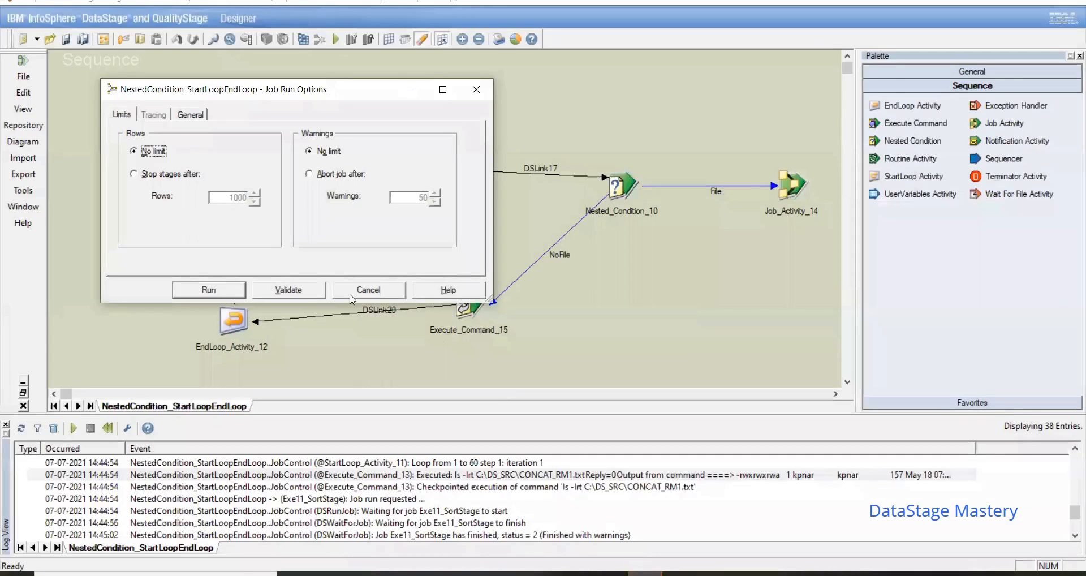
pyautogui.click(213, 290)
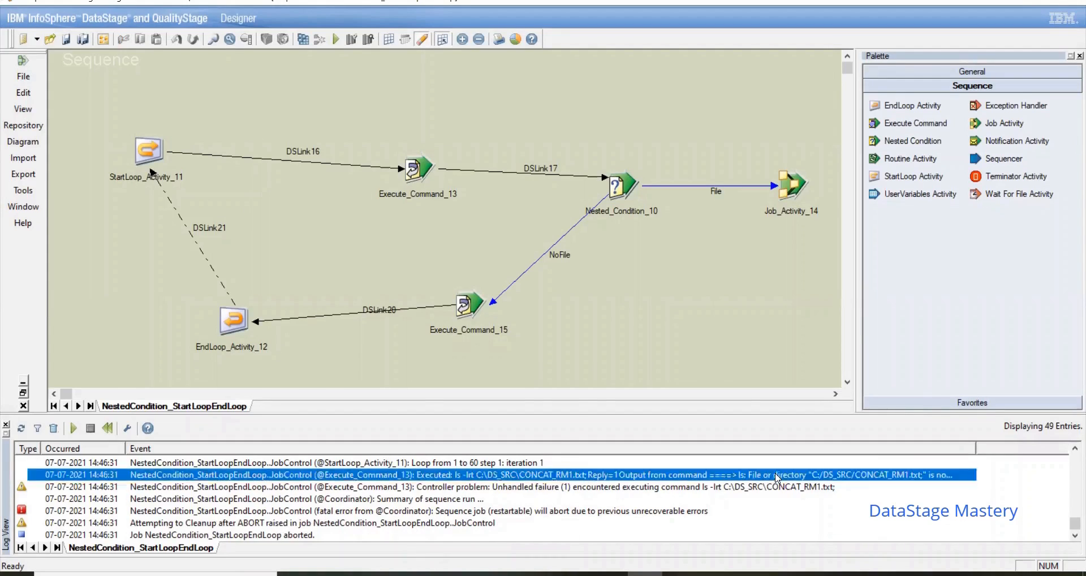
pyautogui.doubleClick(777, 476)
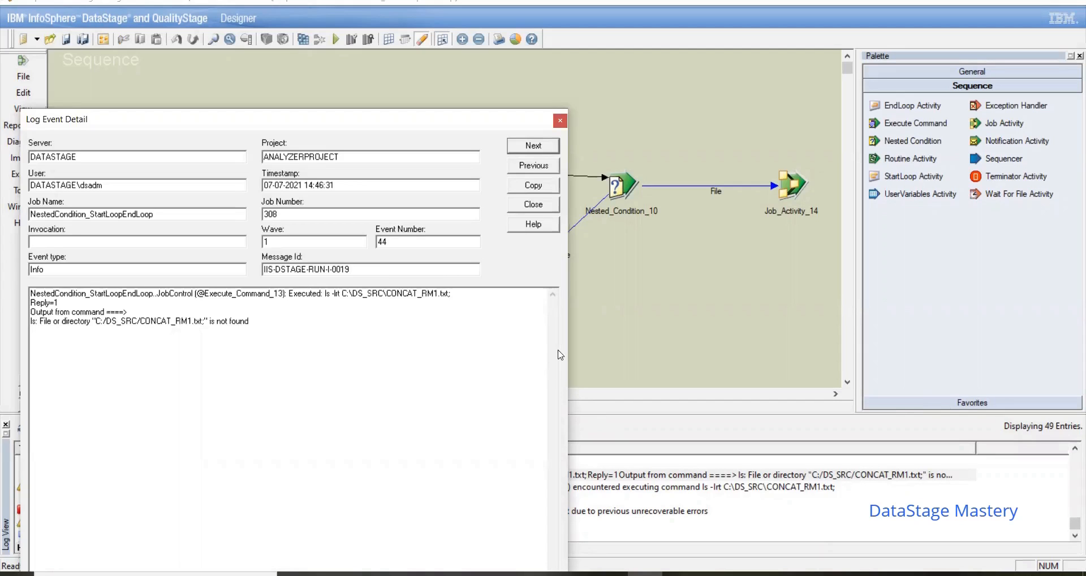
pyautogui.click(560, 121)
# Step: Replace the backslashes in Execute_Command_13's command with forward slashes, giving ls -lrt C:/DS_SRC/CONCAT_RM1.txt;
pyautogui.doubleClick(431, 170)
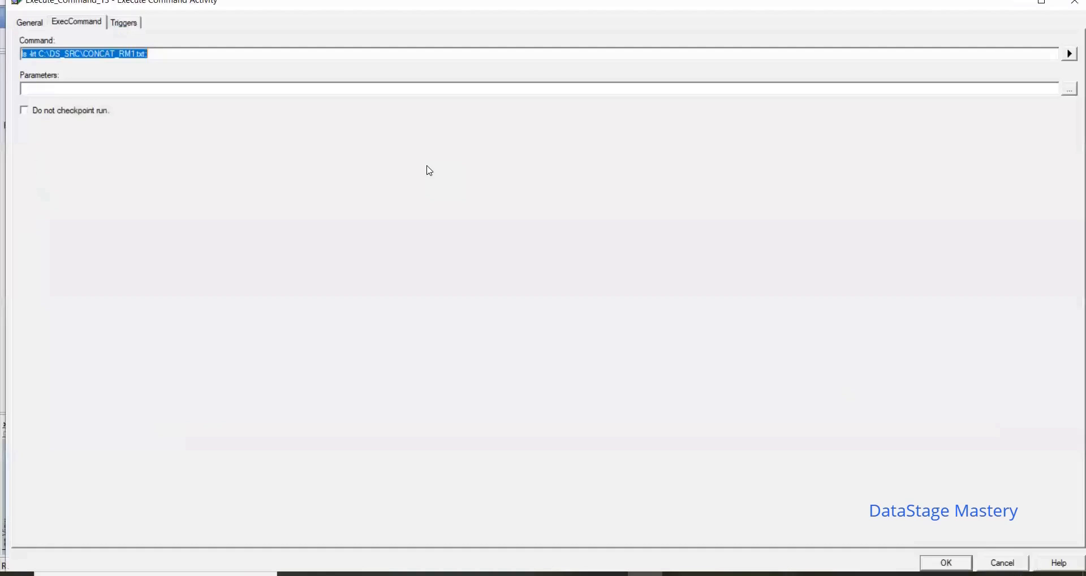
pyautogui.click(51, 53)
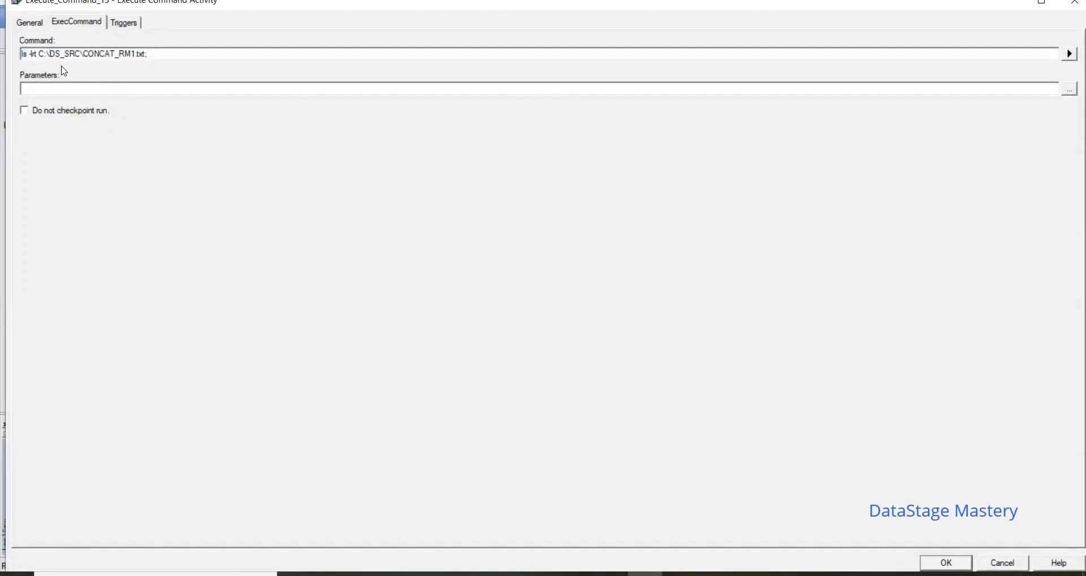
pyautogui.press('BackSpace')
pyautogui.write('/')
pyautogui.press('BackSpace')
pyautogui.write('/')
pyautogui.click(947, 564)
# Step: Recompile the modified sequence, run it with no row or warning limit and show its newest log entries
pyautogui.click(336, 40)
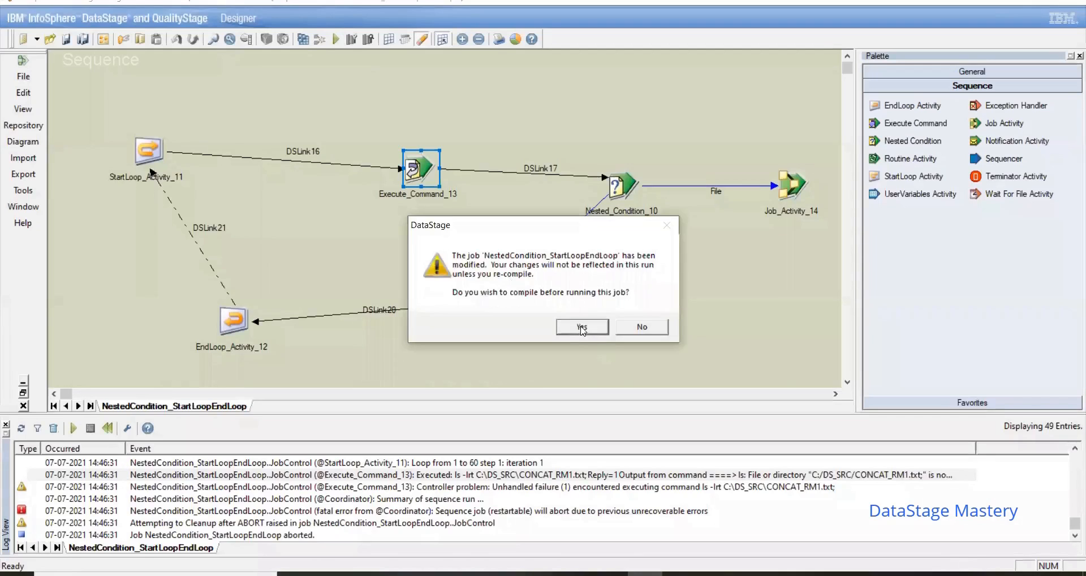
pyautogui.click(583, 328)
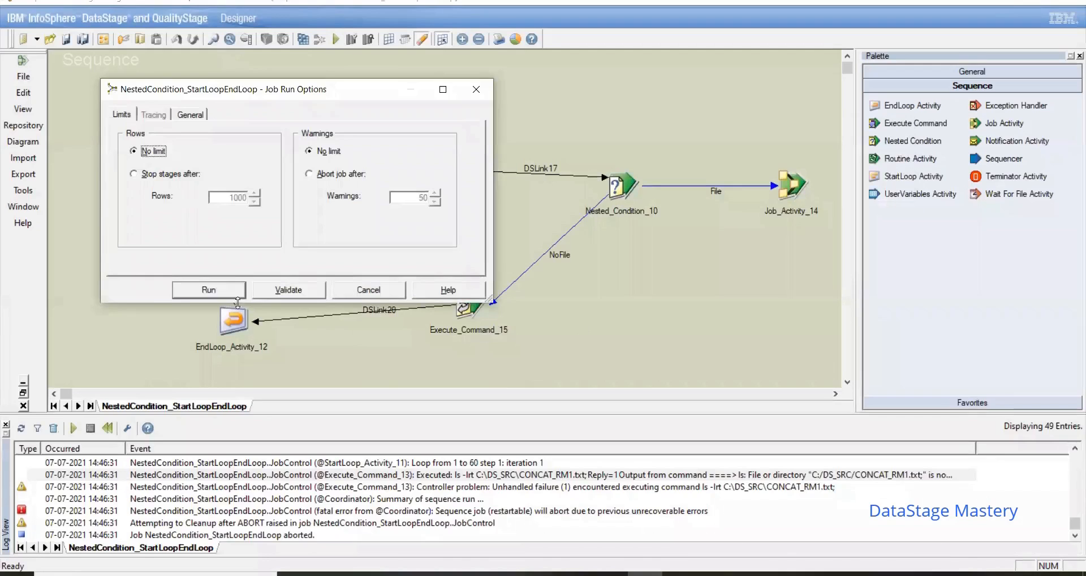
pyautogui.click(209, 289)
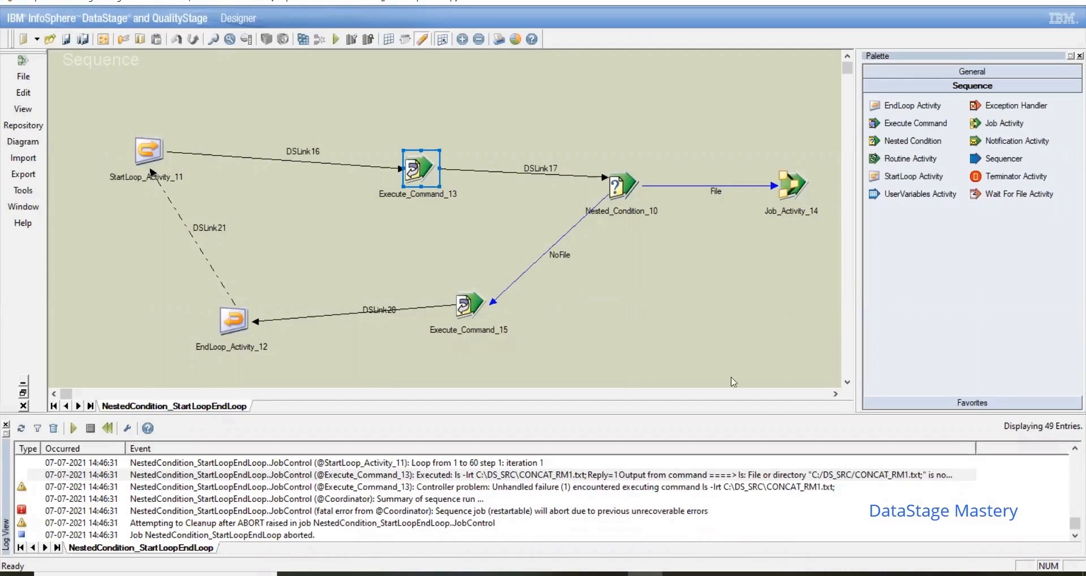
pyautogui.click(1074, 534)
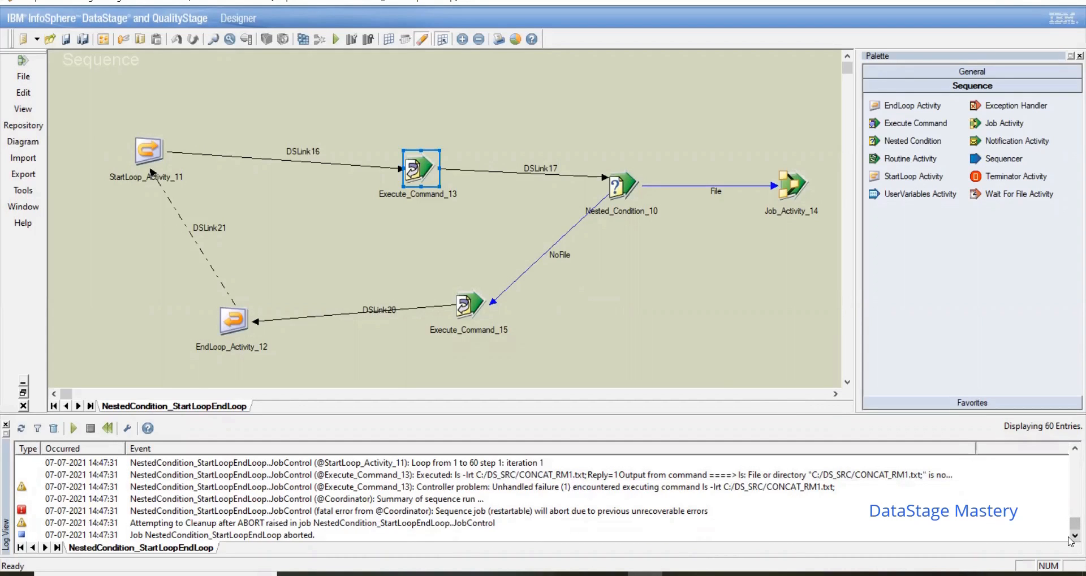
# Step: Review Nested_Condition_10's trigger expressions and read Execute_Command_13's log event from the latest run
pyautogui.doubleClick(630, 190)
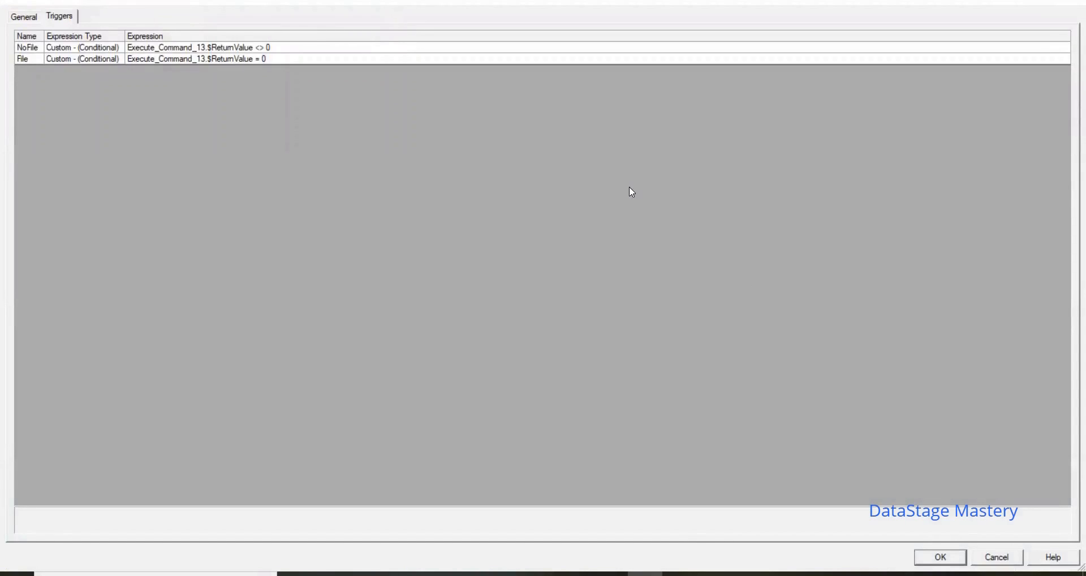
pyautogui.click(994, 558)
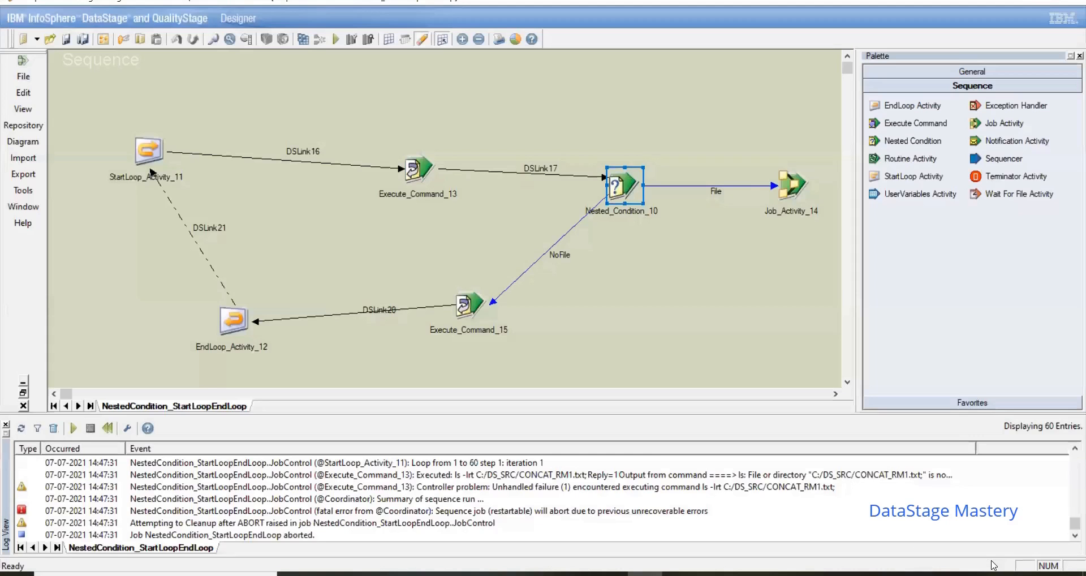
pyautogui.click(693, 332)
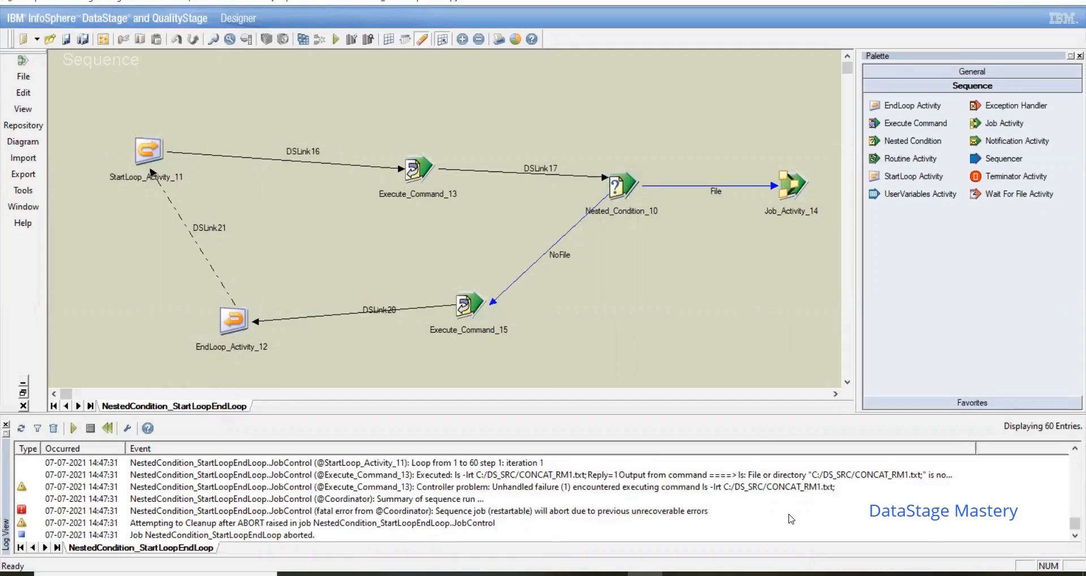
pyautogui.doubleClick(820, 475)
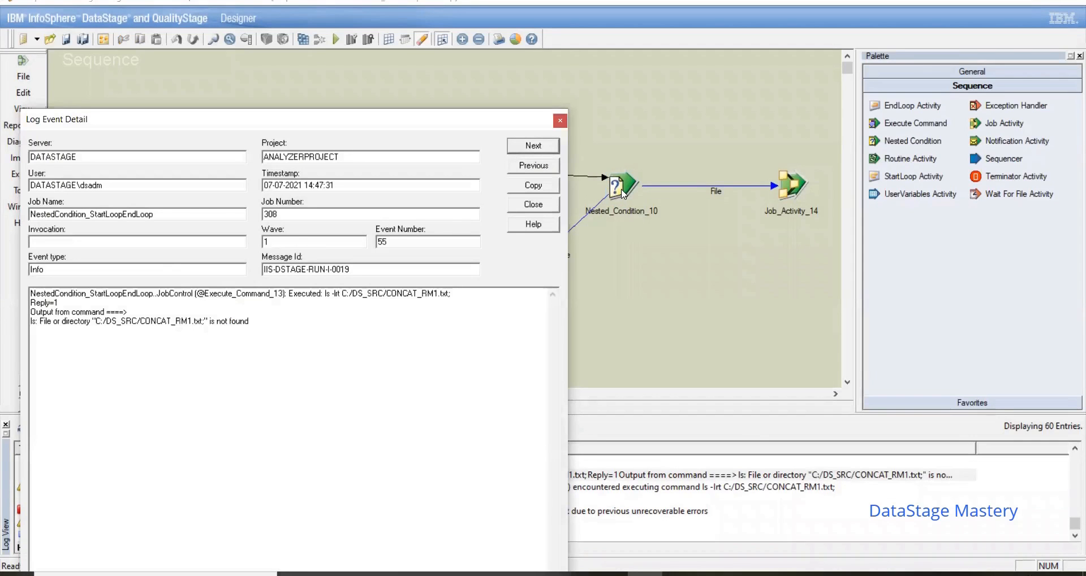
pyautogui.click(560, 121)
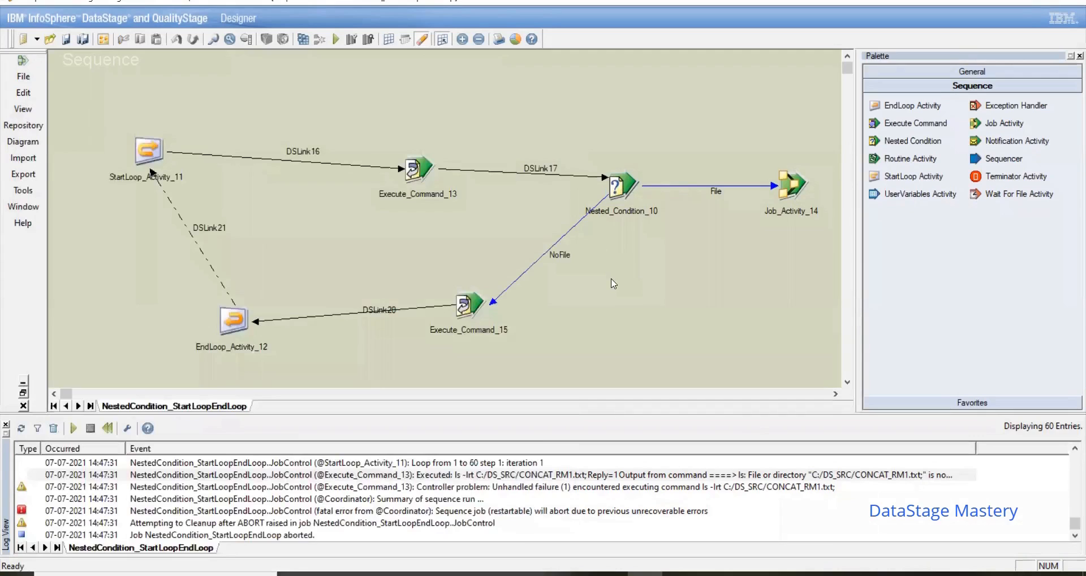
# Step: Remove the -lrt option from Execute_Command_13's command, leaving ls C:/DS_SRC/CONCAT_RM1.txt;
pyautogui.doubleClick(427, 173)
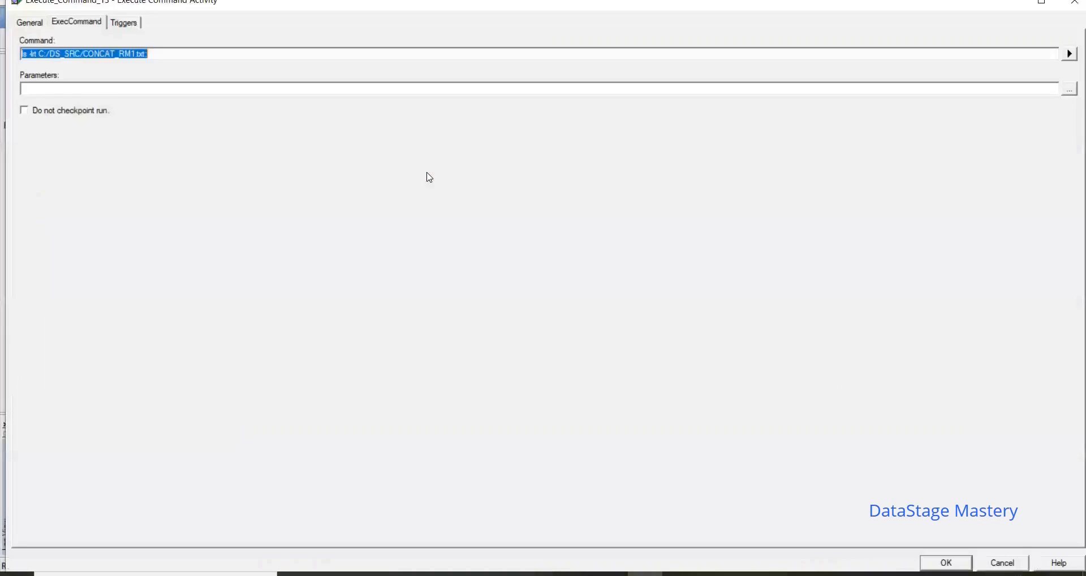
pyautogui.click(41, 55)
pyautogui.press('BackSpace')
pyautogui.press('BackSpace')
pyautogui.press('BackSpace')
pyautogui.press('BackSpace')
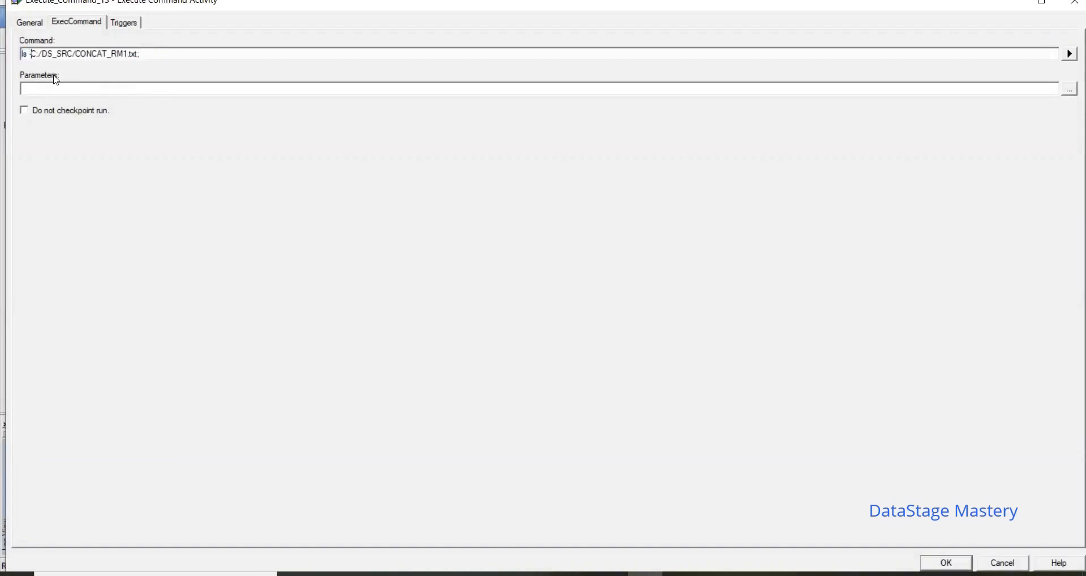
pyautogui.press('BackSpace')
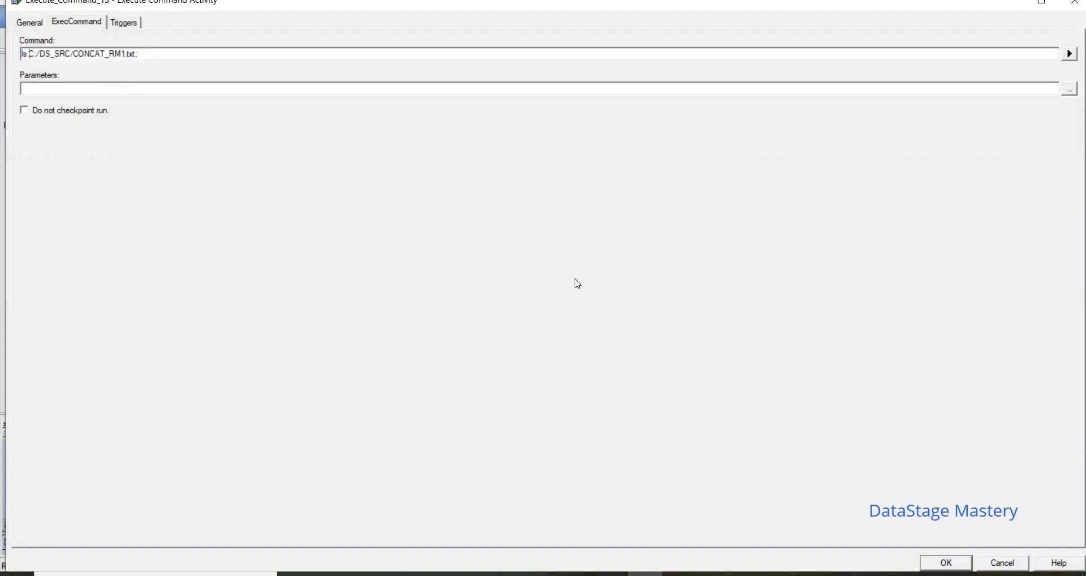
pyautogui.click(946, 563)
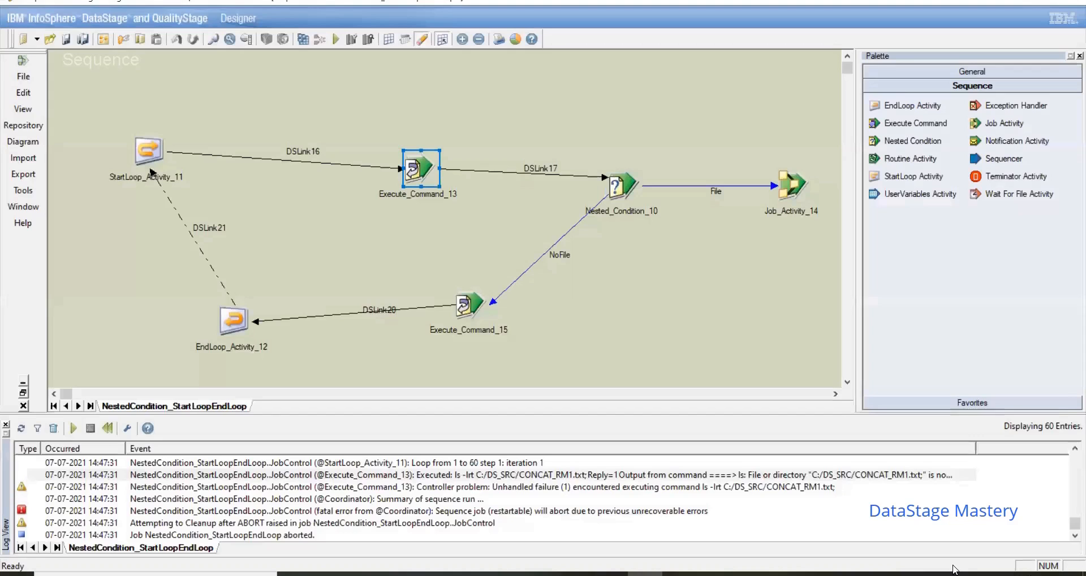
# Step: Compile and rerun the sequence, and open the log event detail with Execute_Command_13's command output
pyautogui.click(303, 38)
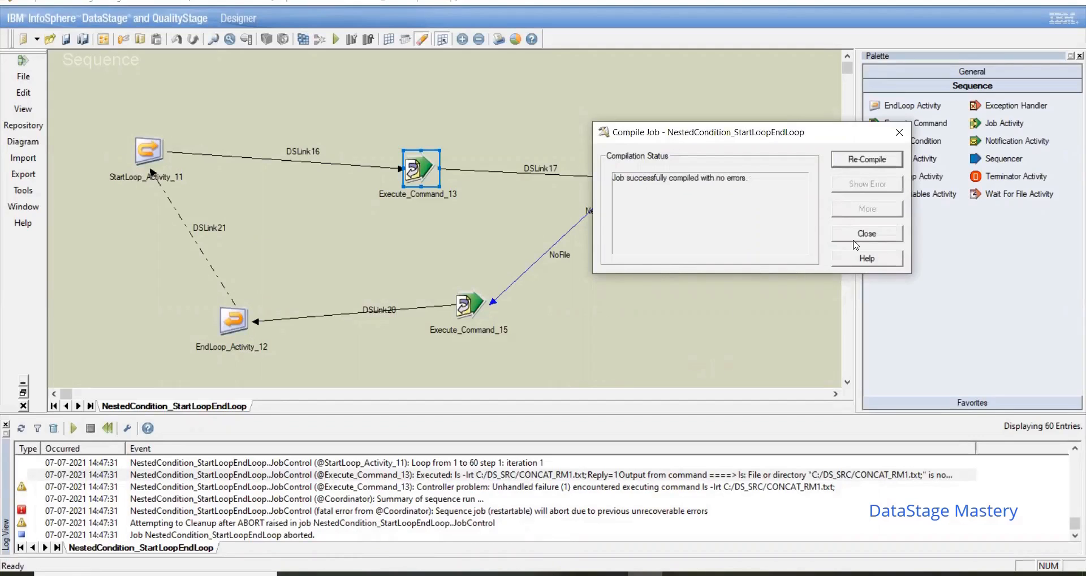
pyautogui.click(854, 239)
pyautogui.click(335, 39)
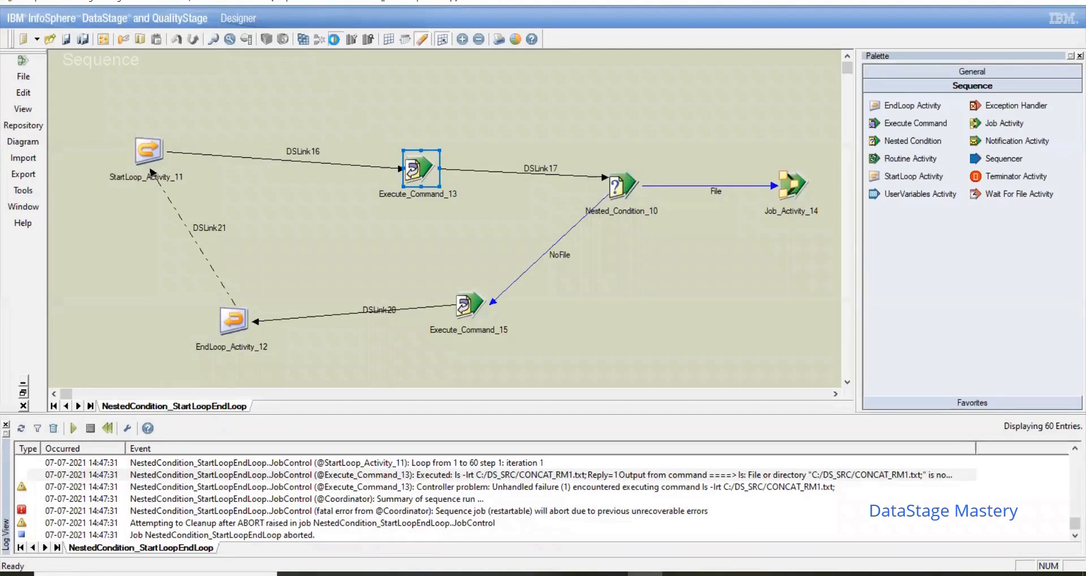
pyautogui.click(225, 289)
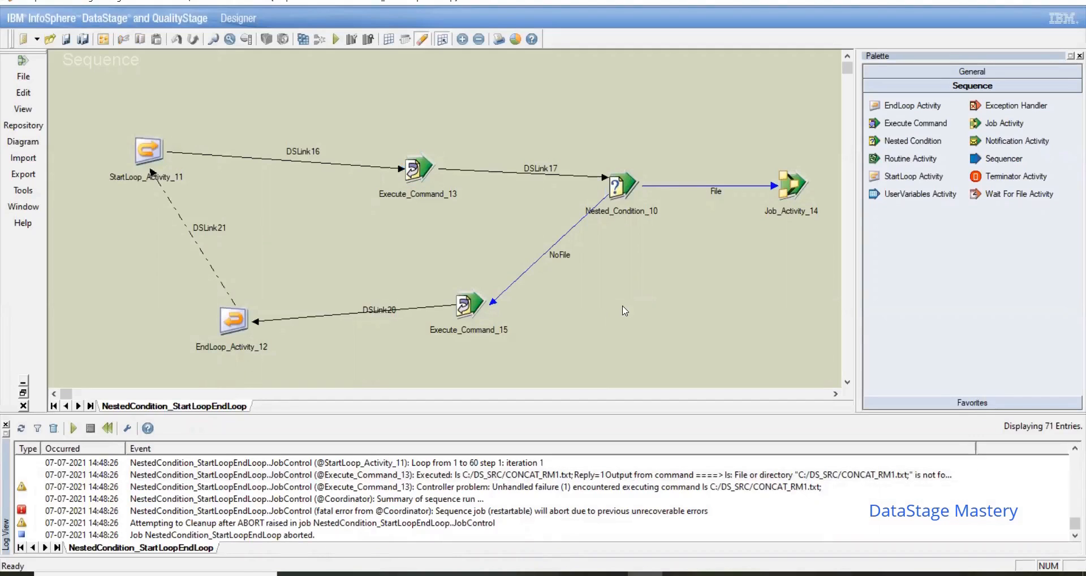
pyautogui.click(772, 477)
pyautogui.doubleClick(773, 477)
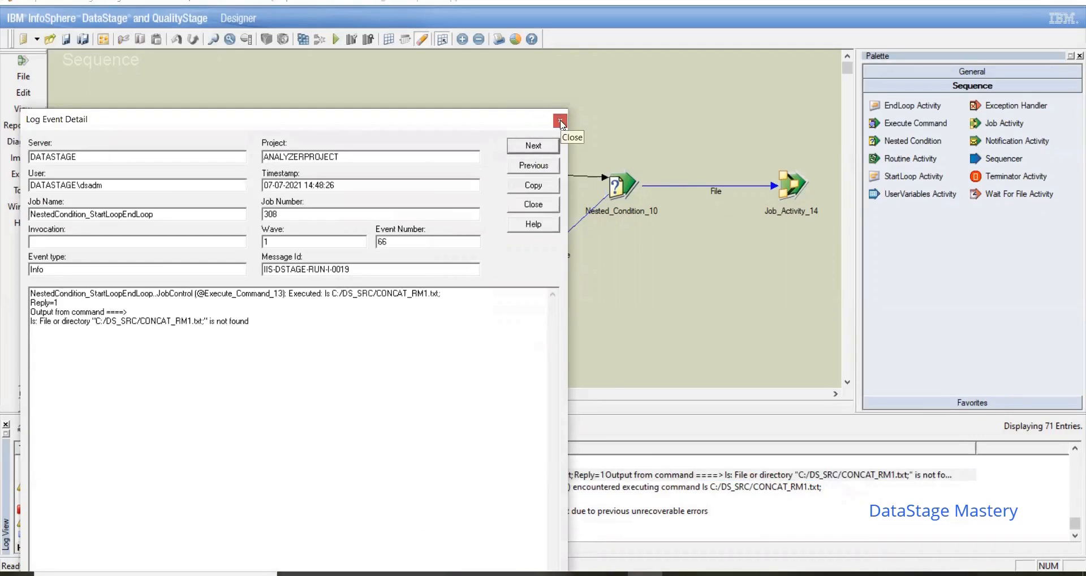
# Step: Detach the NoFile link from Nested_Condition_10 and check which trigger expressions remain on the stage
pyautogui.click(560, 121)
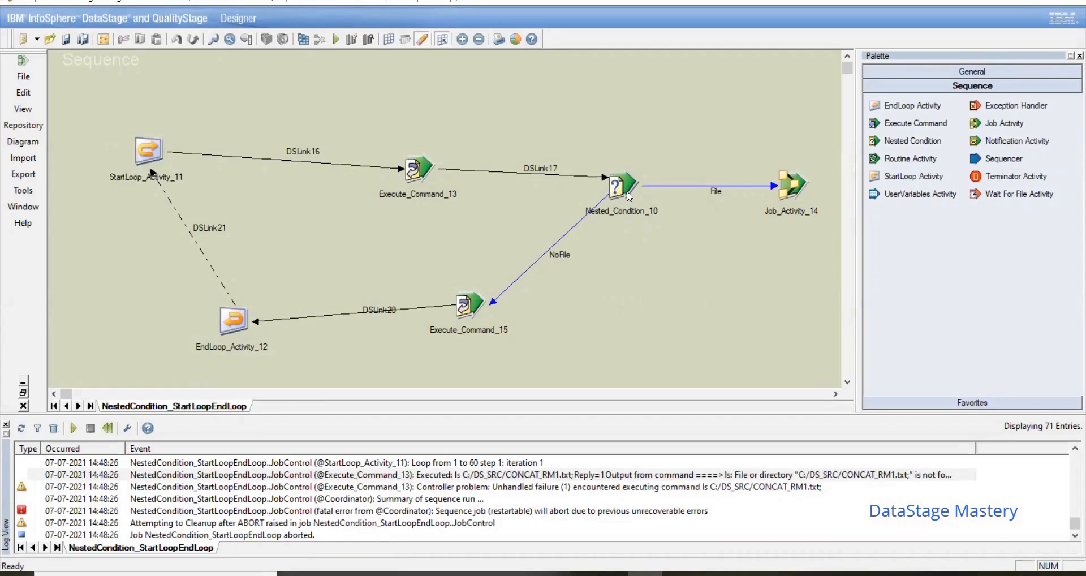
pyautogui.click(575, 226)
pyautogui.moveTo(607, 195); pyautogui.dragTo(637, 248)
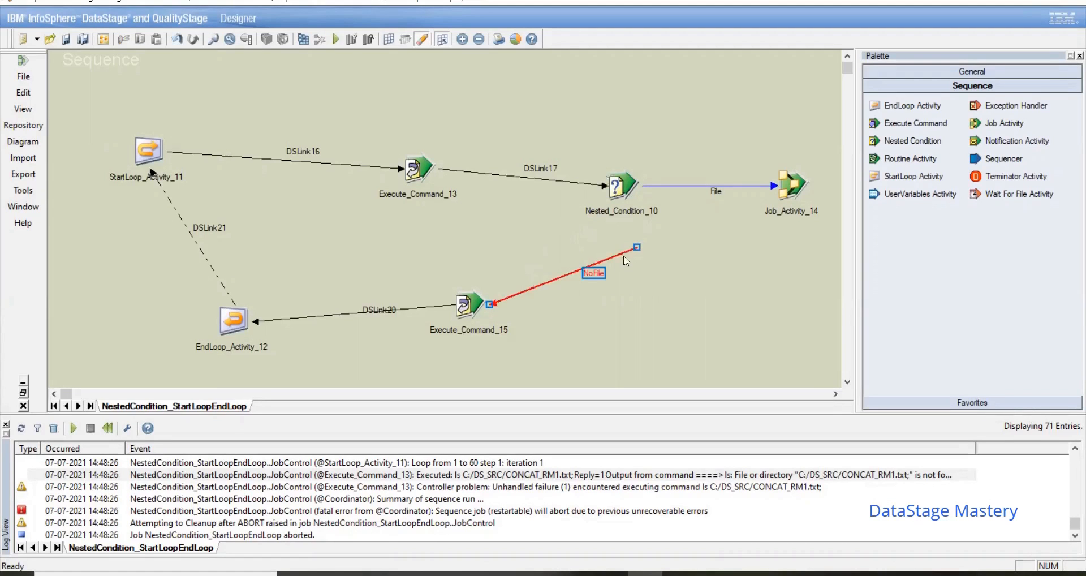
pyautogui.doubleClick(620, 183)
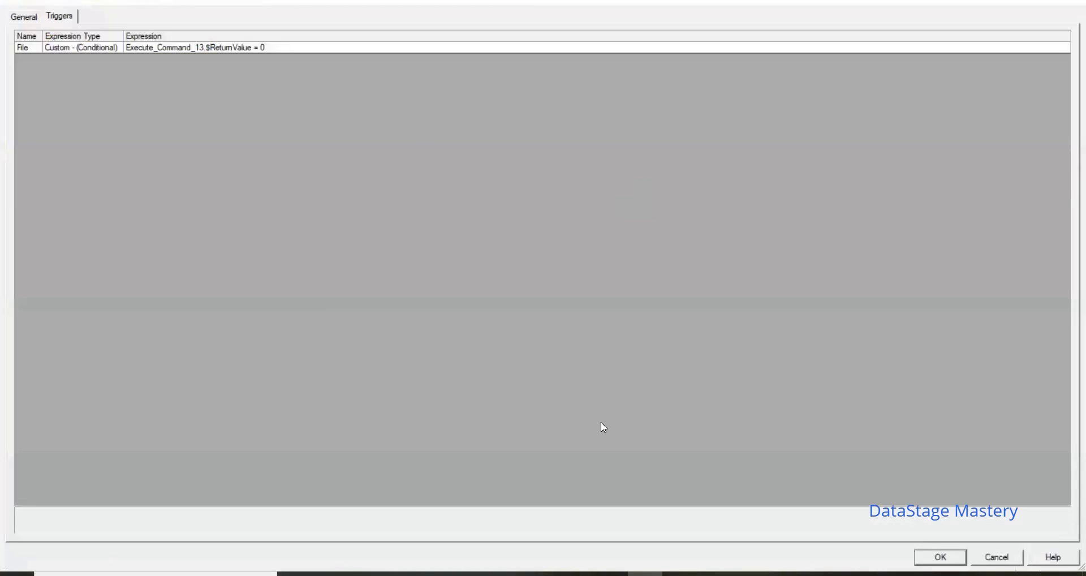
pyautogui.click(933, 558)
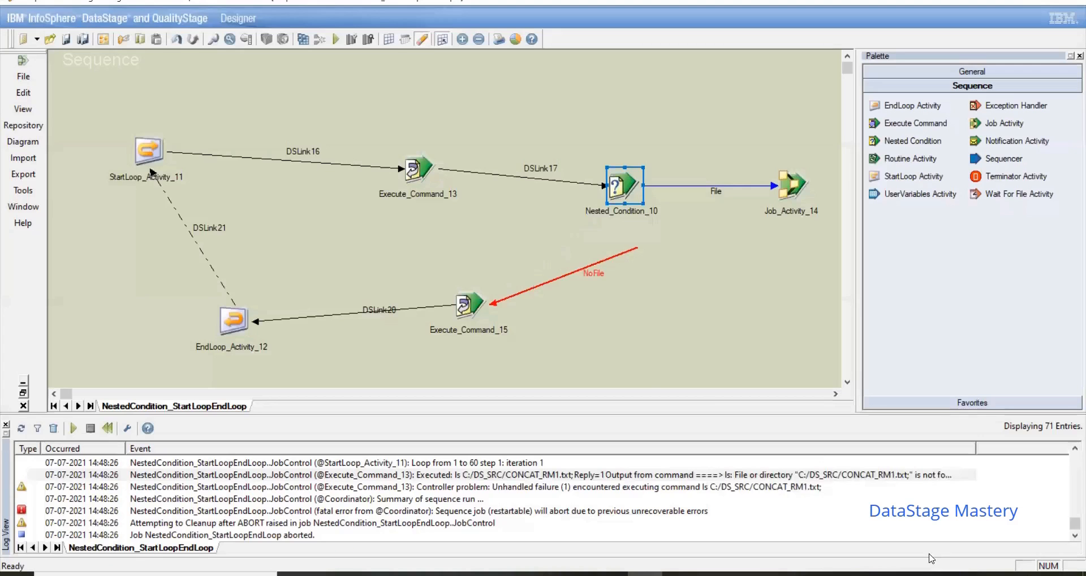
# Step: Reconnect the NoFile link to Nested_Condition_10, check its trigger expressions and recompile the sequence
pyautogui.click(571, 269)
pyautogui.click(577, 270)
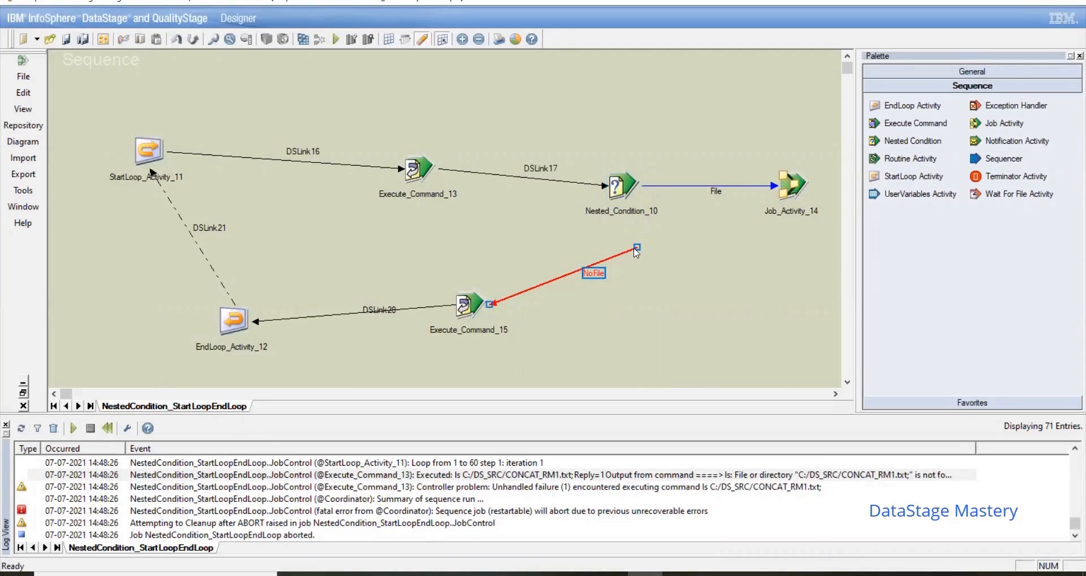
pyautogui.moveTo(637, 247); pyautogui.dragTo(630, 188)
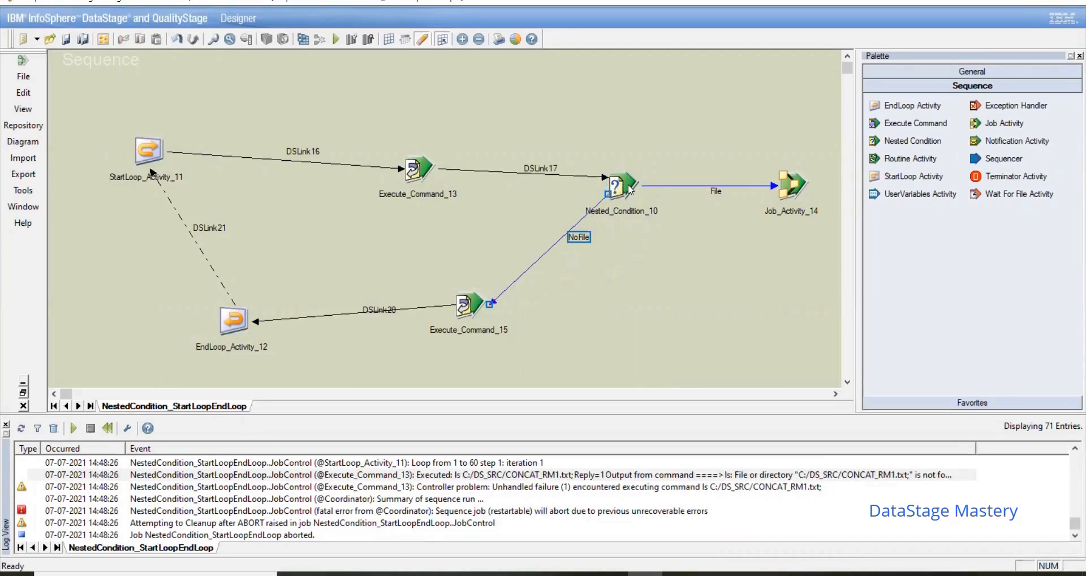
pyautogui.doubleClick(630, 188)
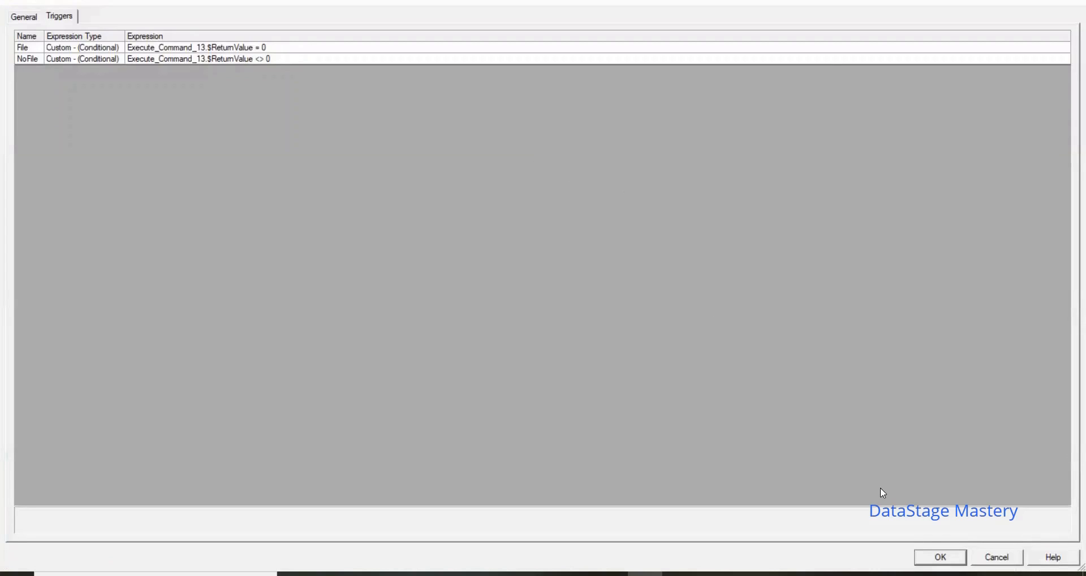
pyautogui.click(954, 557)
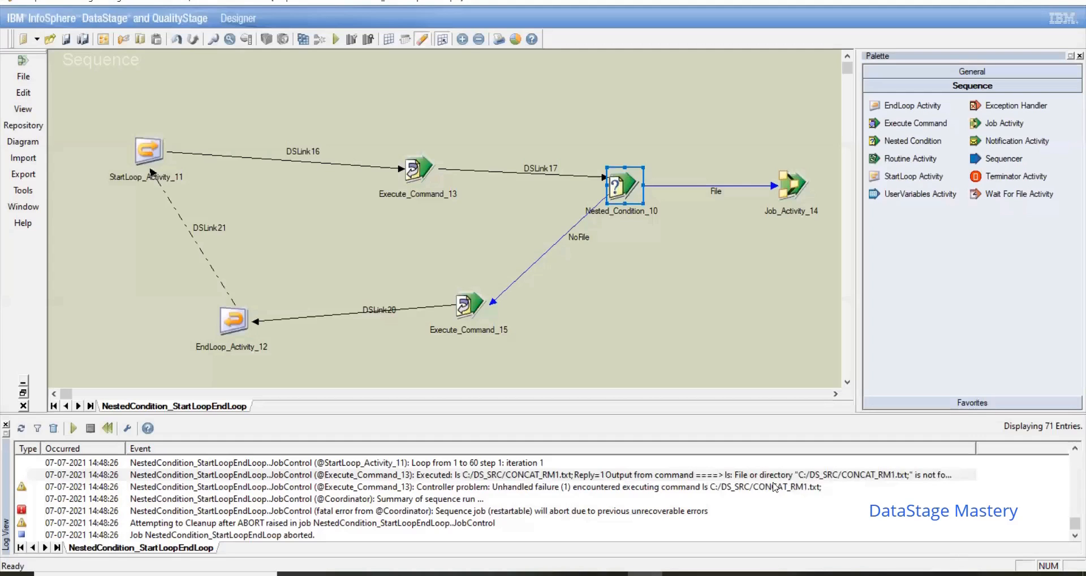
pyautogui.click(304, 39)
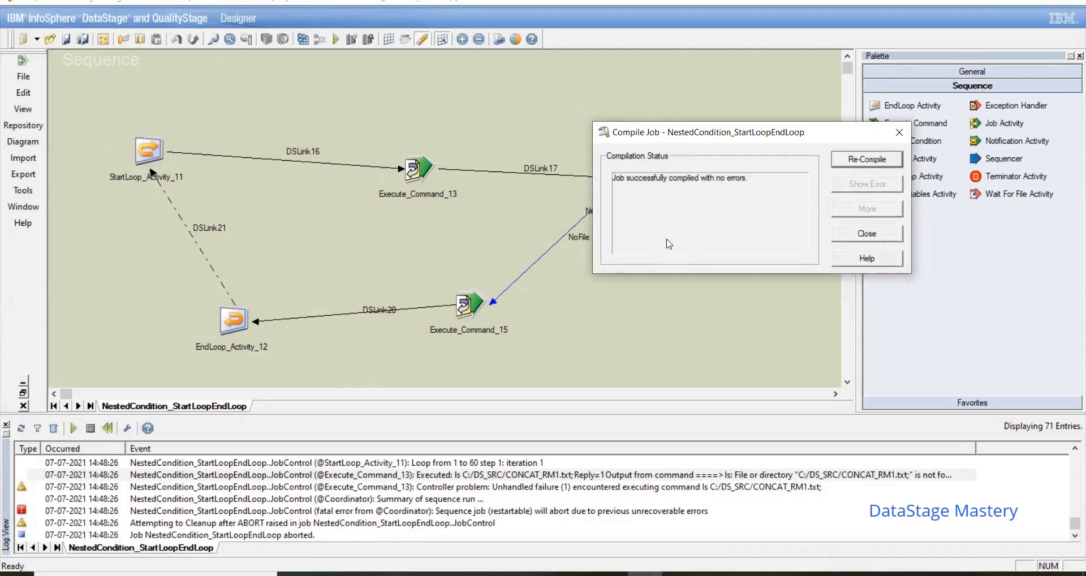
pyautogui.click(863, 233)
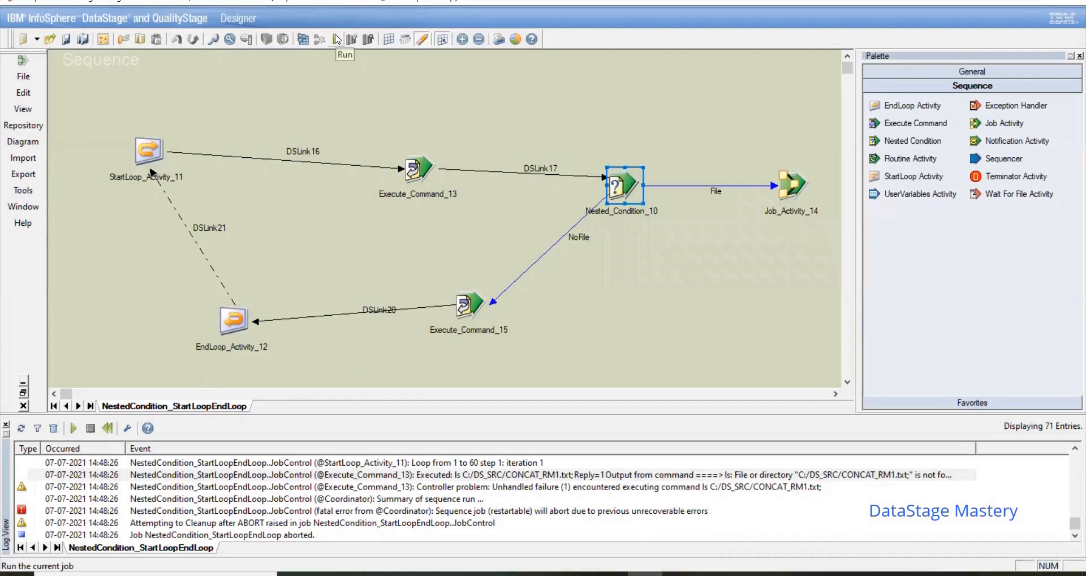
# Step: Move Execute_Command_15 level with EndLoop_Activity_12 and set its DSLink20 trigger to OK - (Conditional)
pyautogui.moveTo(471, 301); pyautogui.dragTo(501, 321)
pyautogui.doubleClick(505, 322)
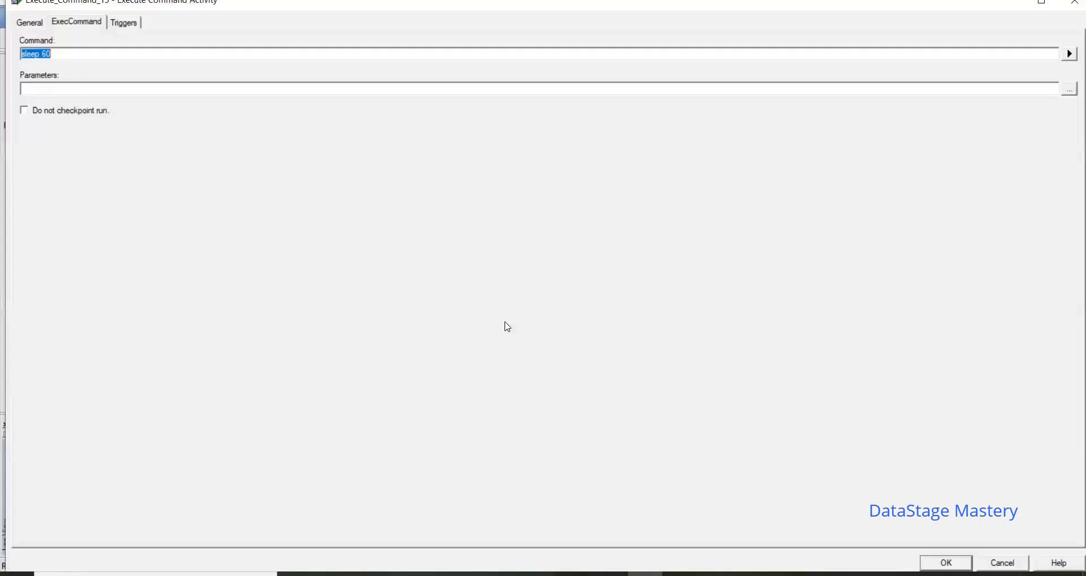
pyautogui.click(128, 22)
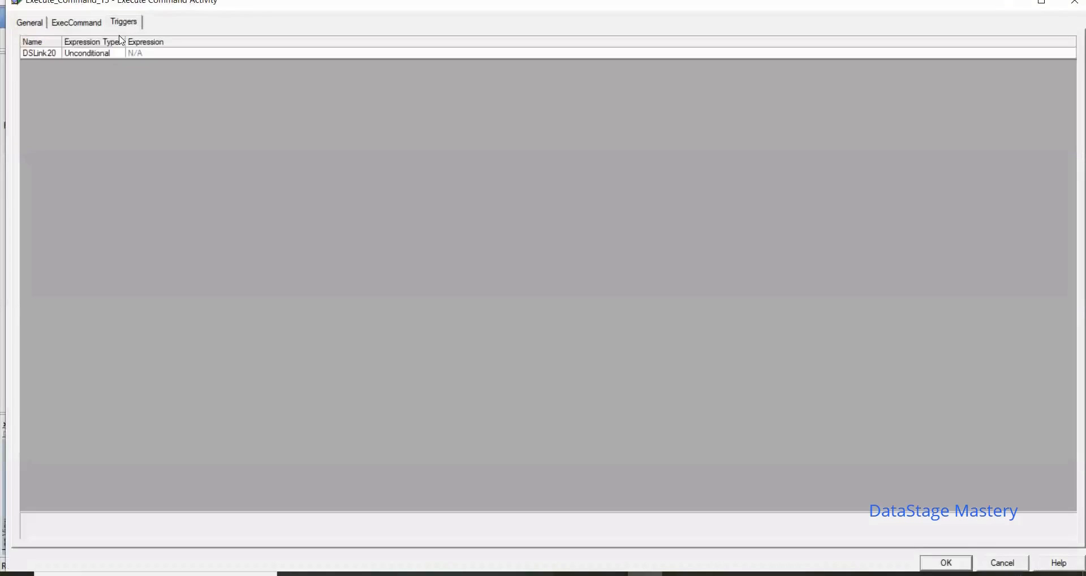
pyautogui.click(110, 56)
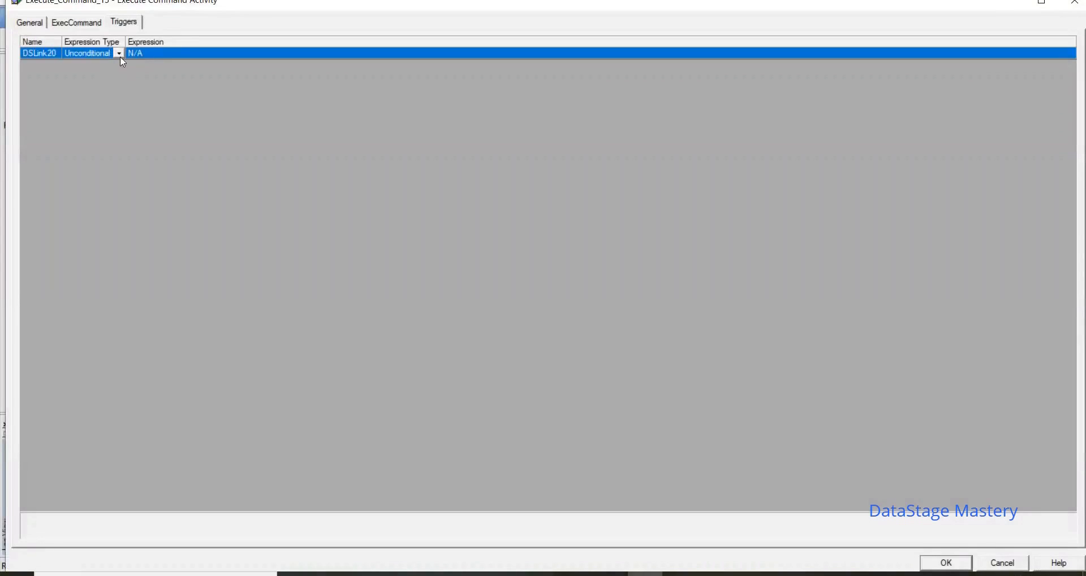
pyautogui.click(119, 54)
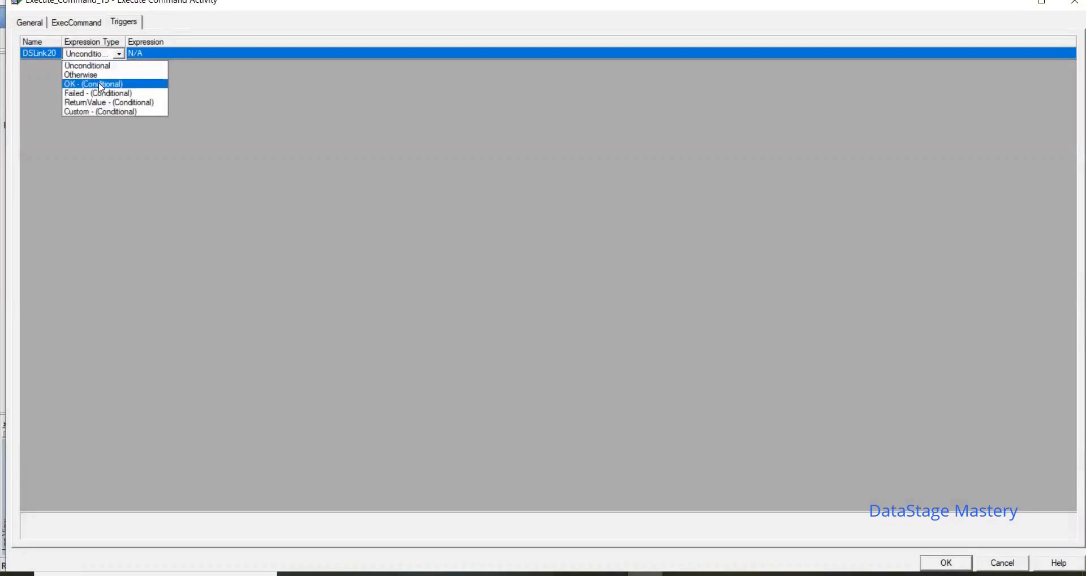
pyautogui.click(94, 84)
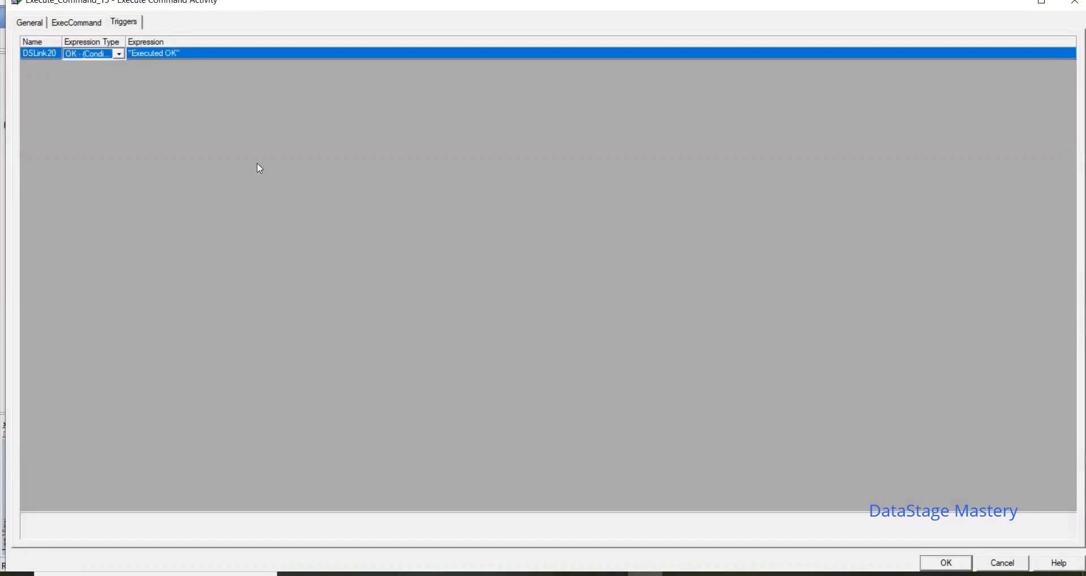
pyautogui.click(952, 565)
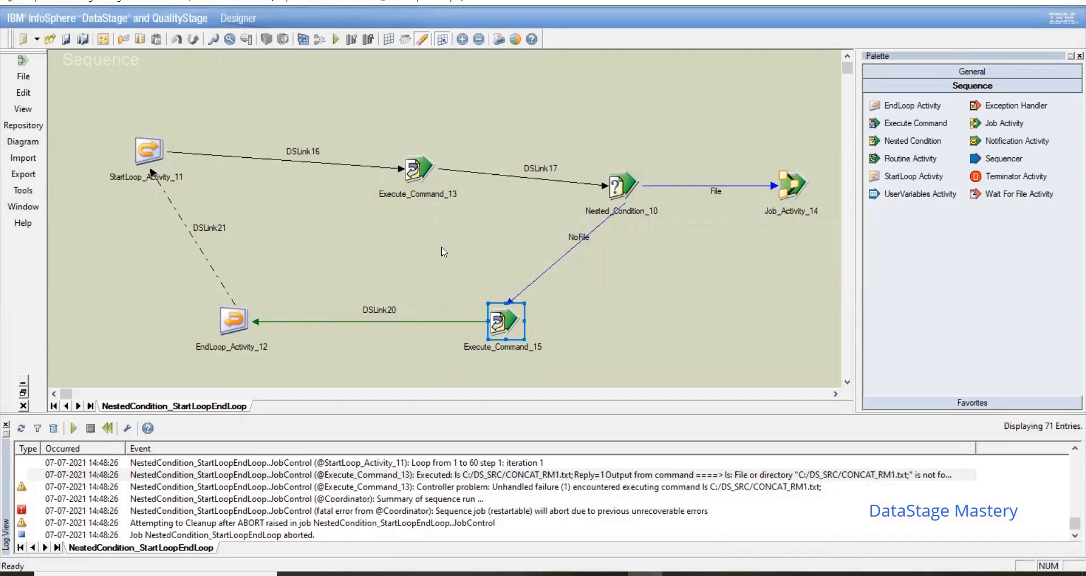
# Step: Compile the sequence with the new DSLink20 trigger and run it with no row or warning limit
pyautogui.click(304, 39)
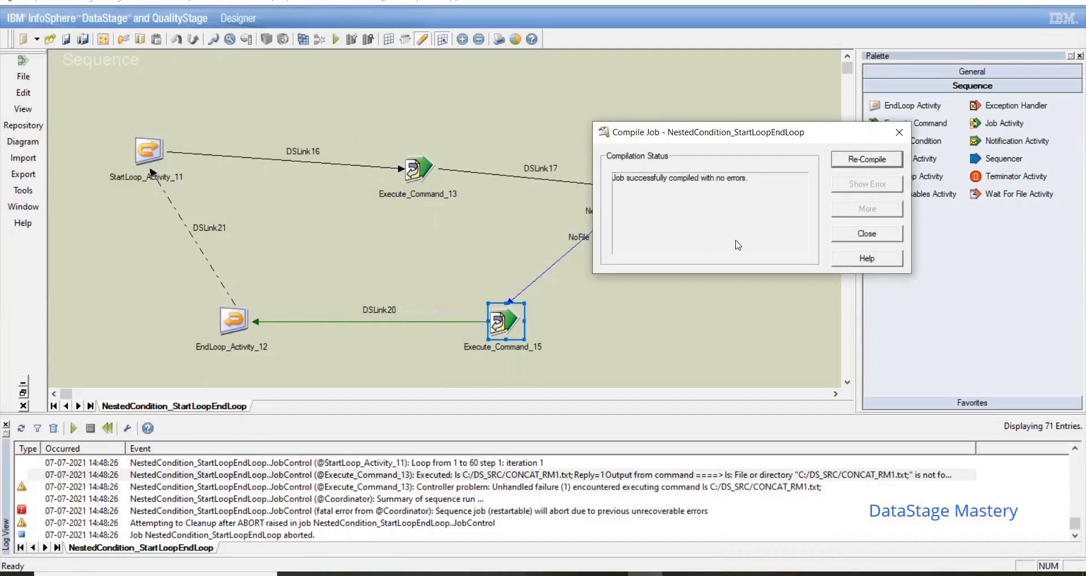
pyautogui.click(865, 233)
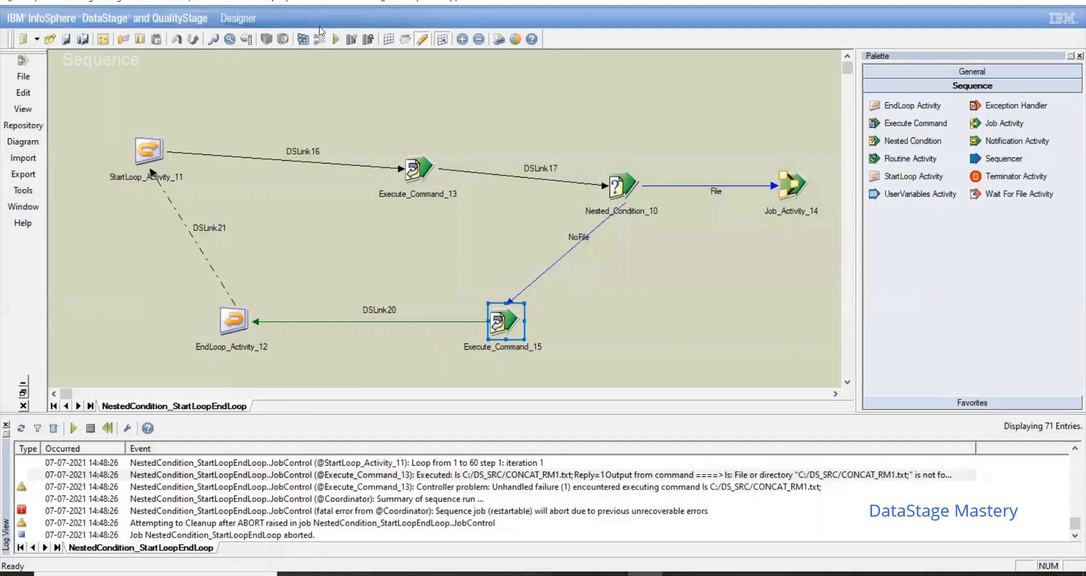
pyautogui.click(334, 39)
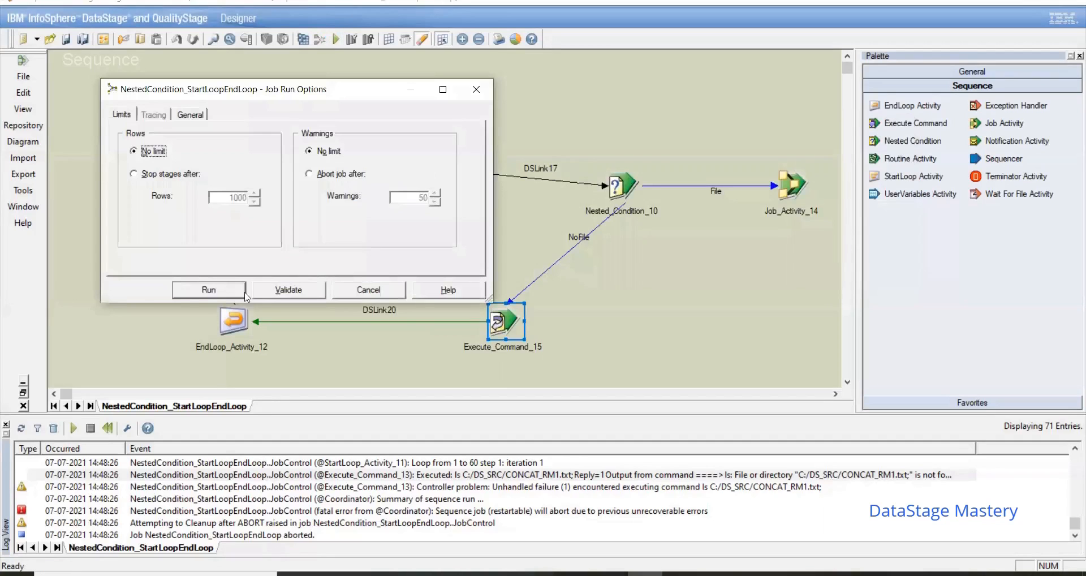
pyautogui.click(209, 290)
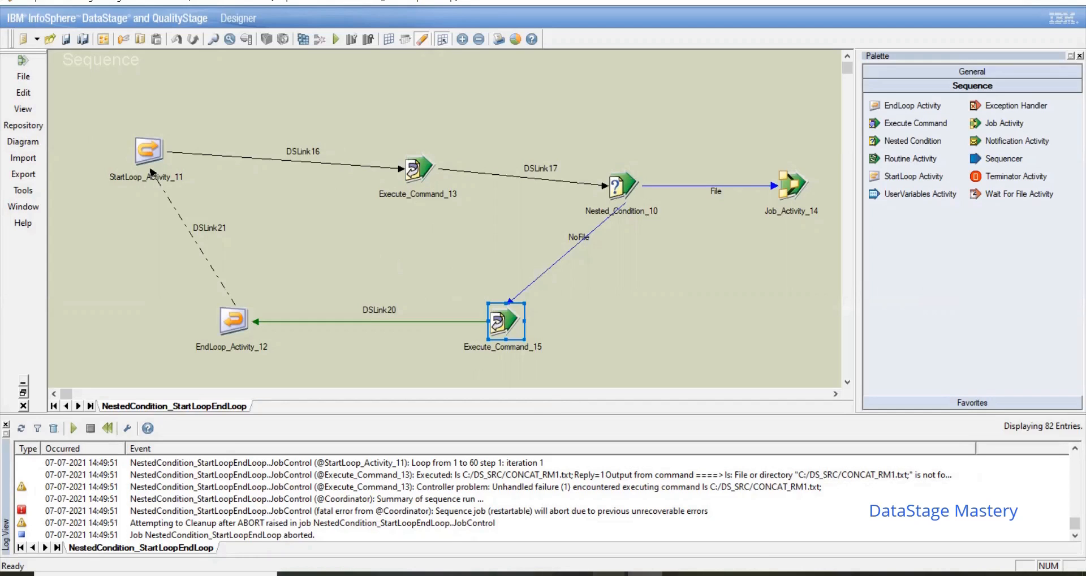
pyautogui.moveTo(645, 573)
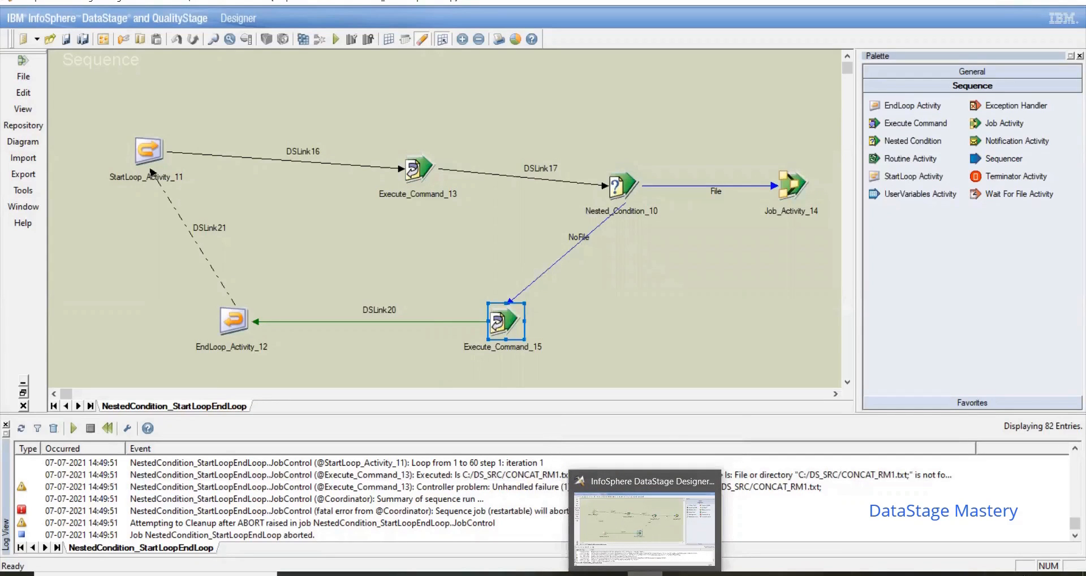
# Step: Change Execute_Command_13's command to ls -lrt C:/DS_SRC/CONCAT_RM1*
pyautogui.doubleClick(415, 173)
pyautogui.click(65, 25)
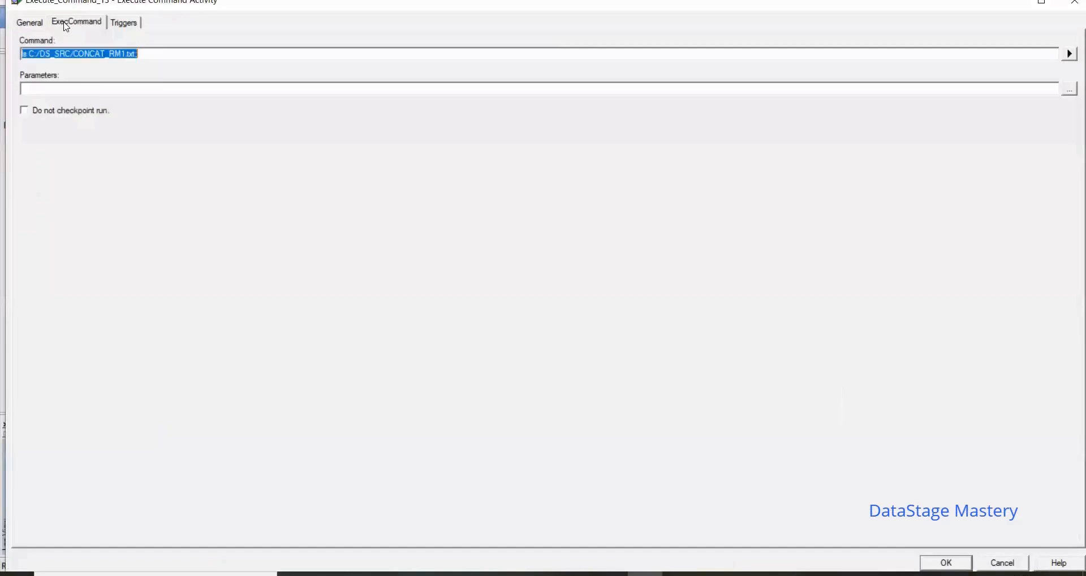
pyautogui.click(25, 53)
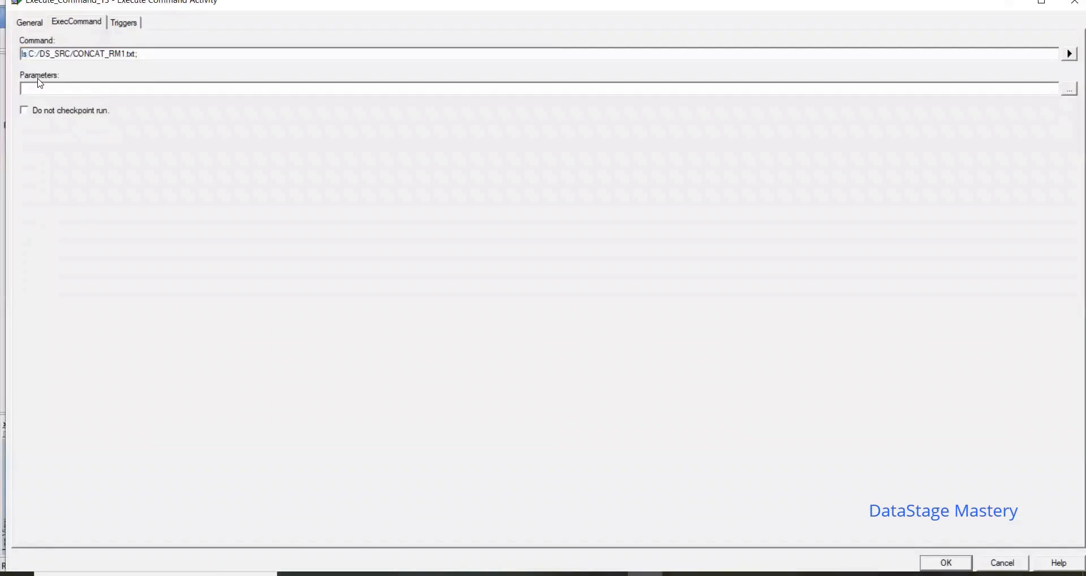
pyautogui.write('-lrt')
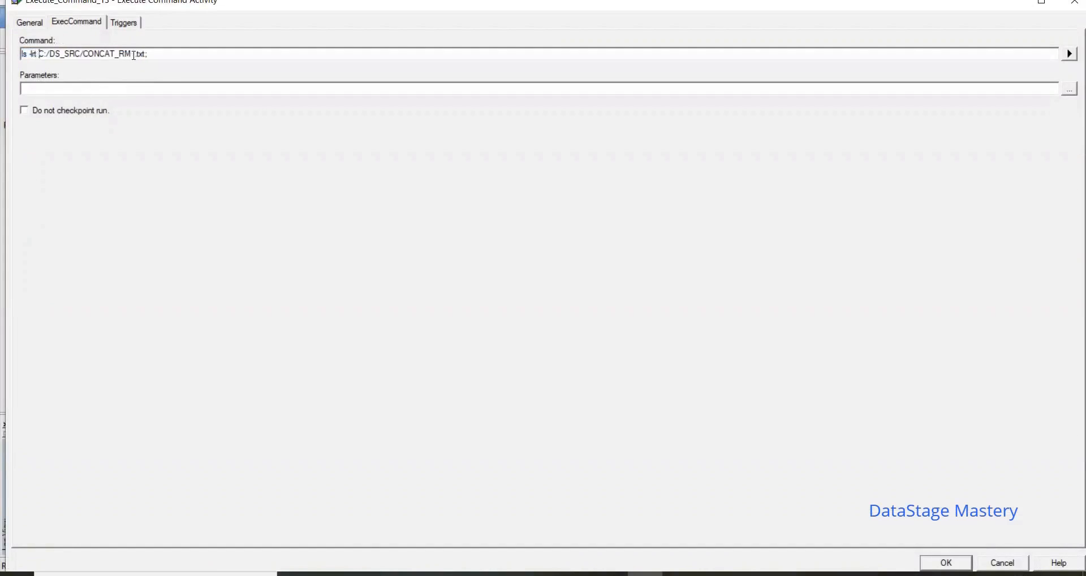
pyautogui.moveTo(137, 54); pyautogui.dragTo(183, 54)
pyautogui.press('BackSpace')
pyautogui.click(949, 565)
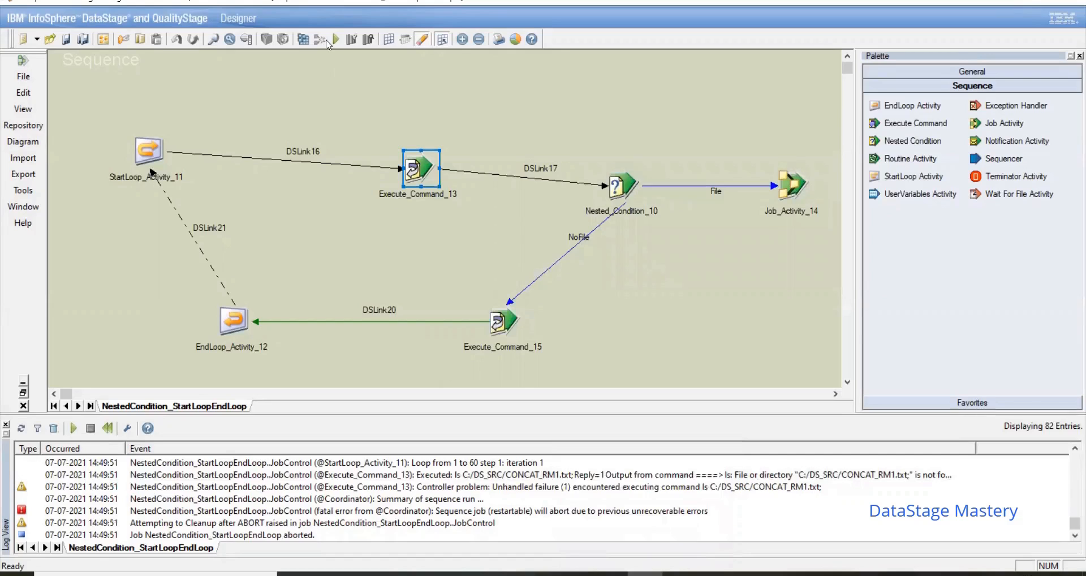
# Step: Recompile the sequence with the wildcard command and run it again
pyautogui.click(302, 39)
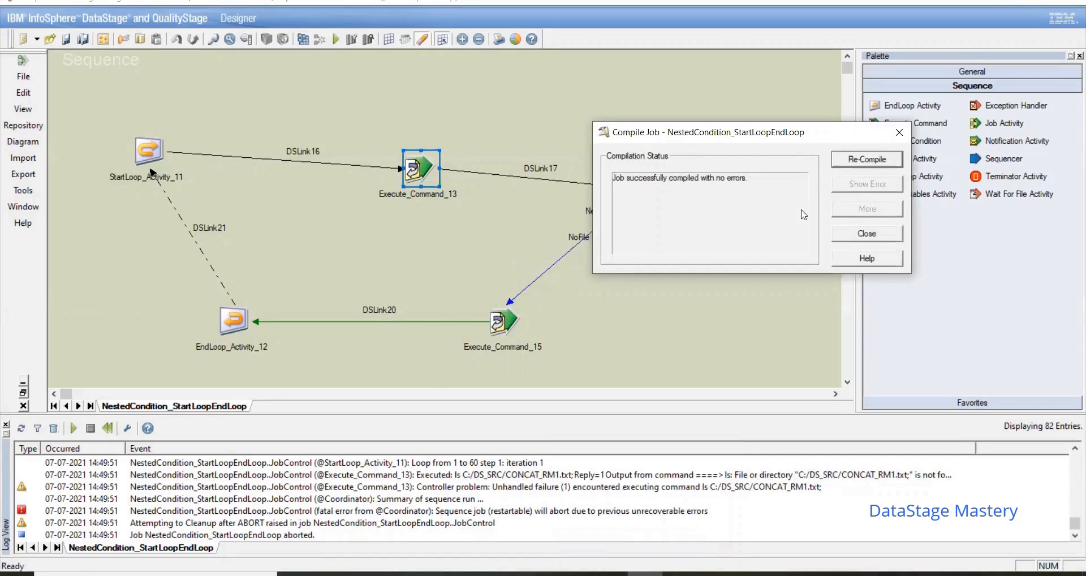
pyautogui.click(866, 233)
pyautogui.click(336, 39)
pyautogui.click(220, 288)
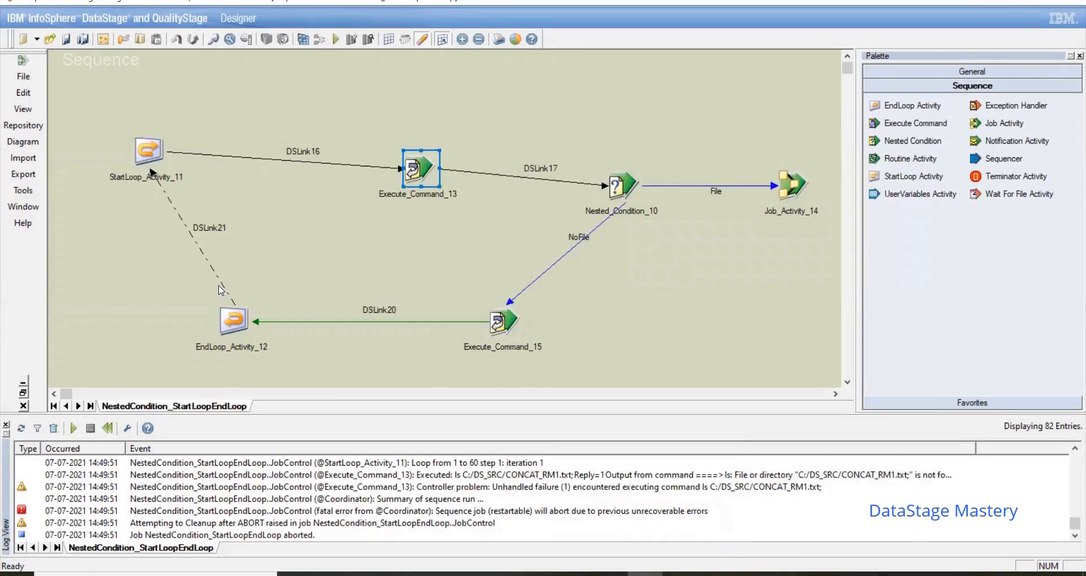
pyautogui.click(714, 328)
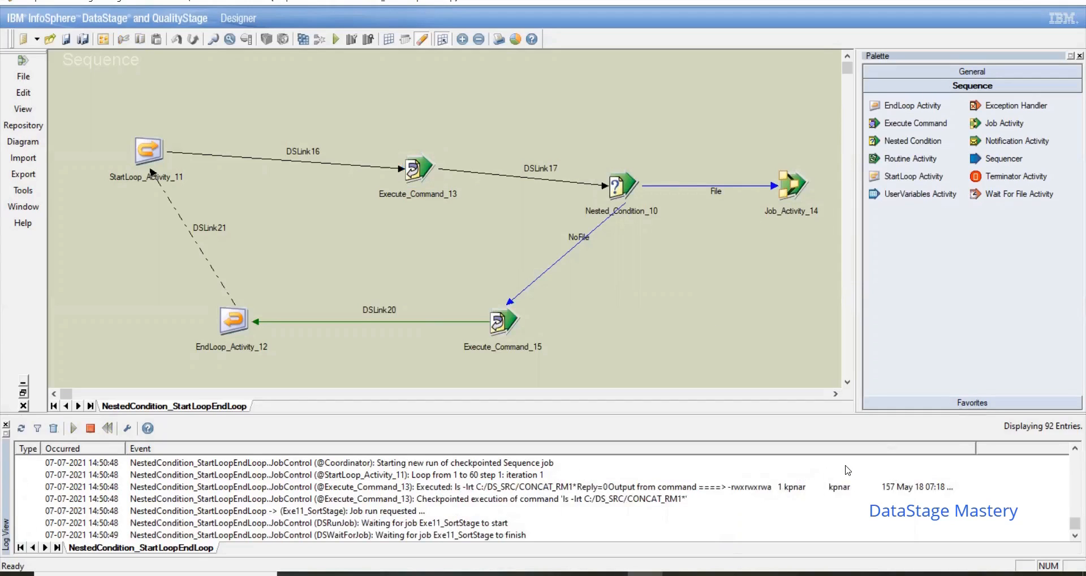
# Step: Read Execute_Command_13's log event detail and compare its output with the CONCAT_RM1 file in C:\DS_SRC
pyautogui.doubleClick(720, 487)
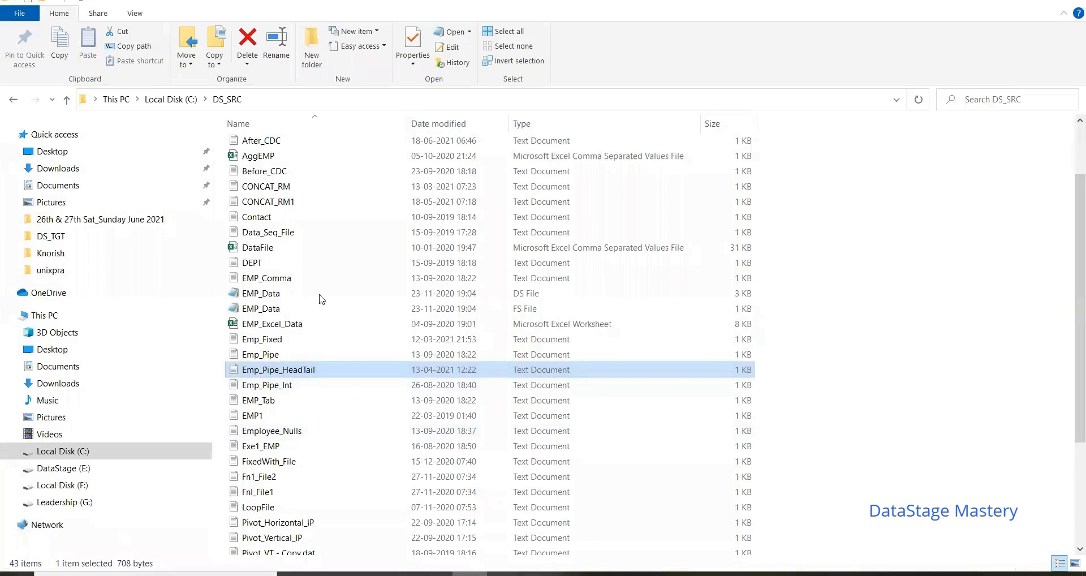
pyautogui.click(289, 204)
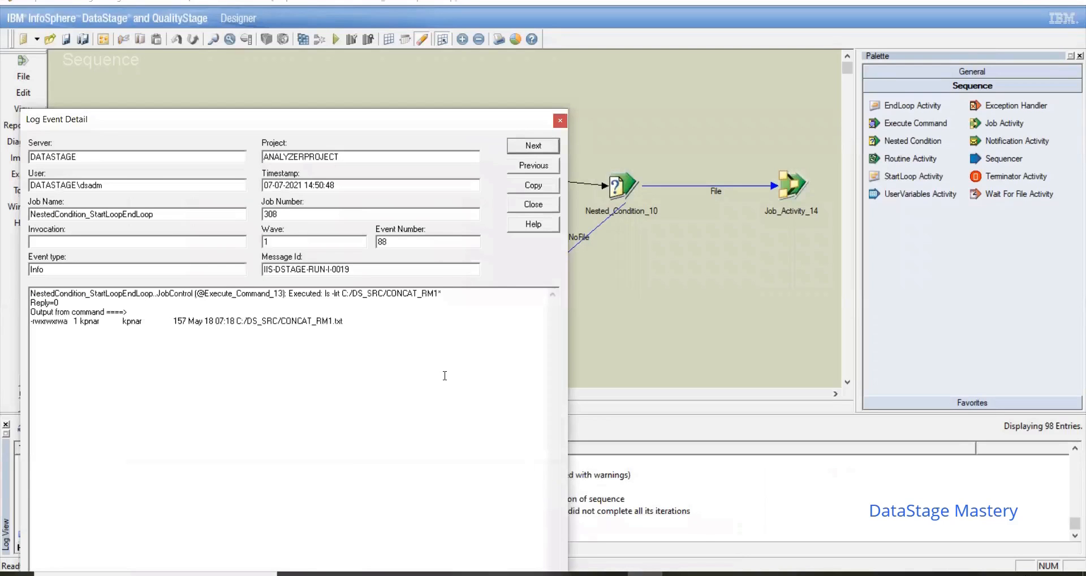
pyautogui.click(560, 120)
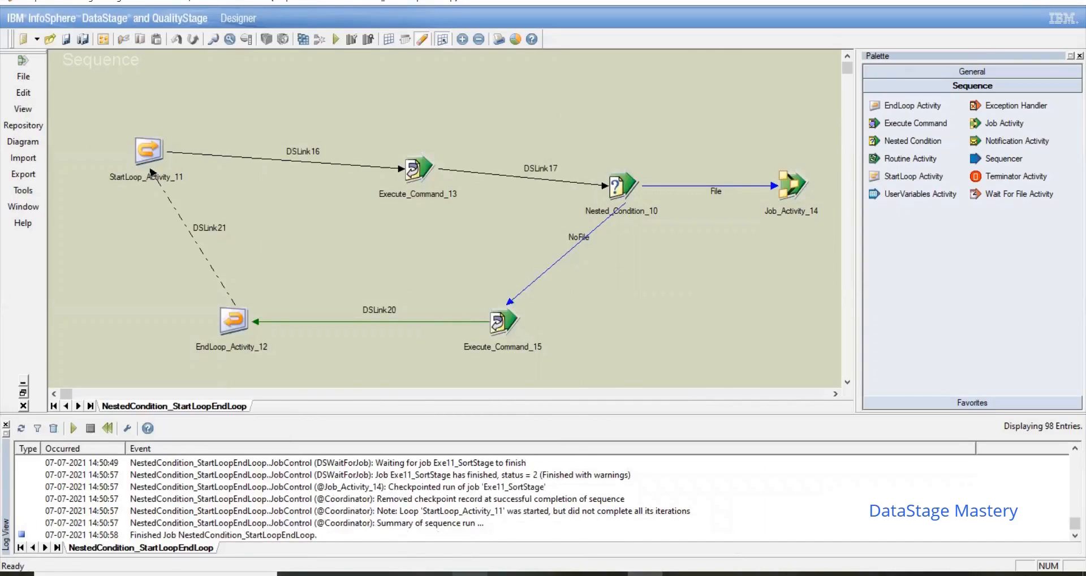
# Step: Switch to File Explorer and move the CONCAT_RM1 text file from C:\DS_SRC into the unixpra subfolder
pyautogui.click(469, 574)
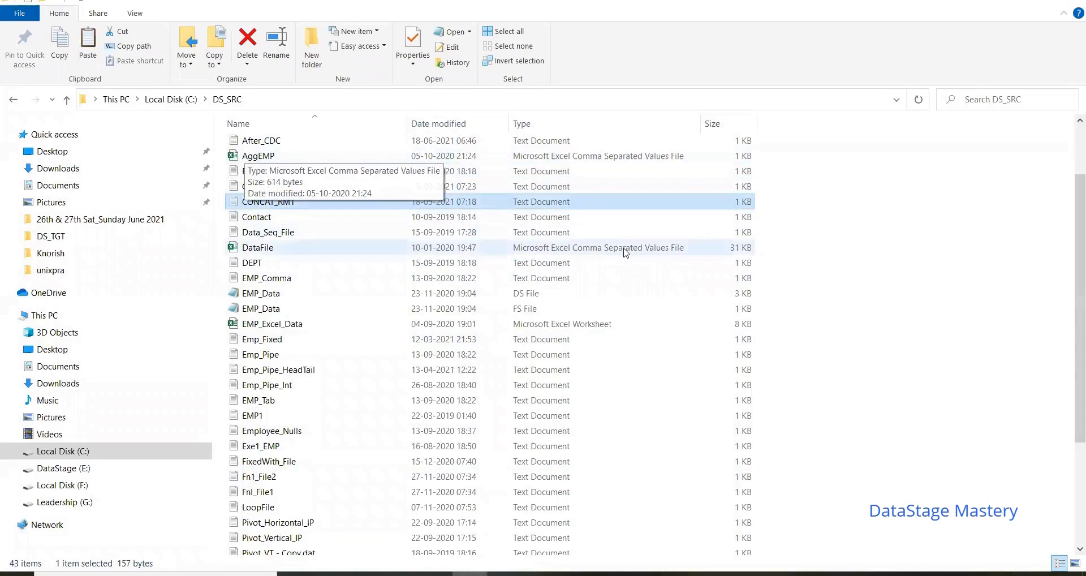
pyautogui.scroll(2, 494, 222)
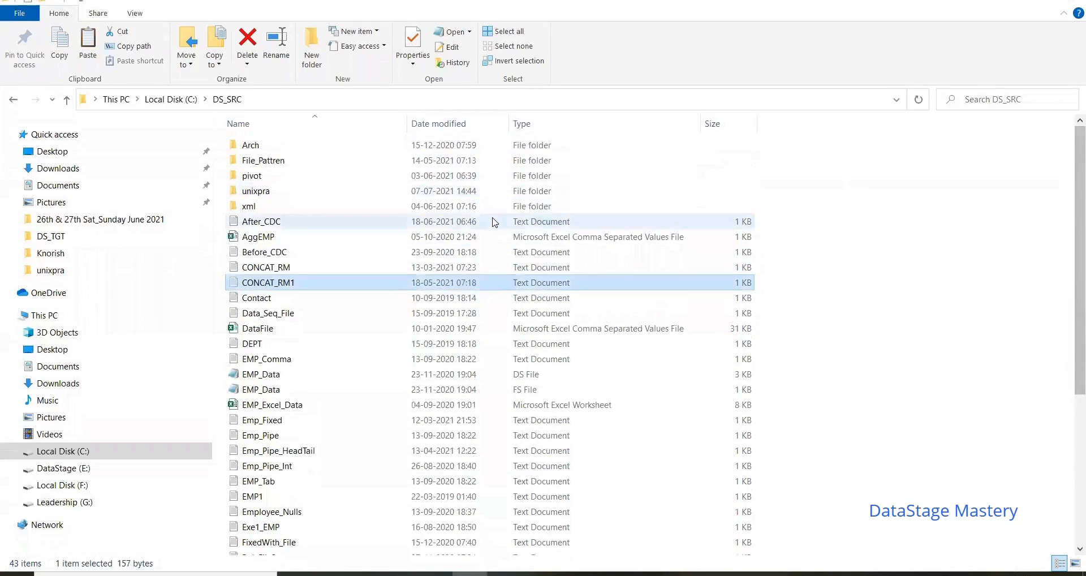
pyautogui.doubleClick(315, 190)
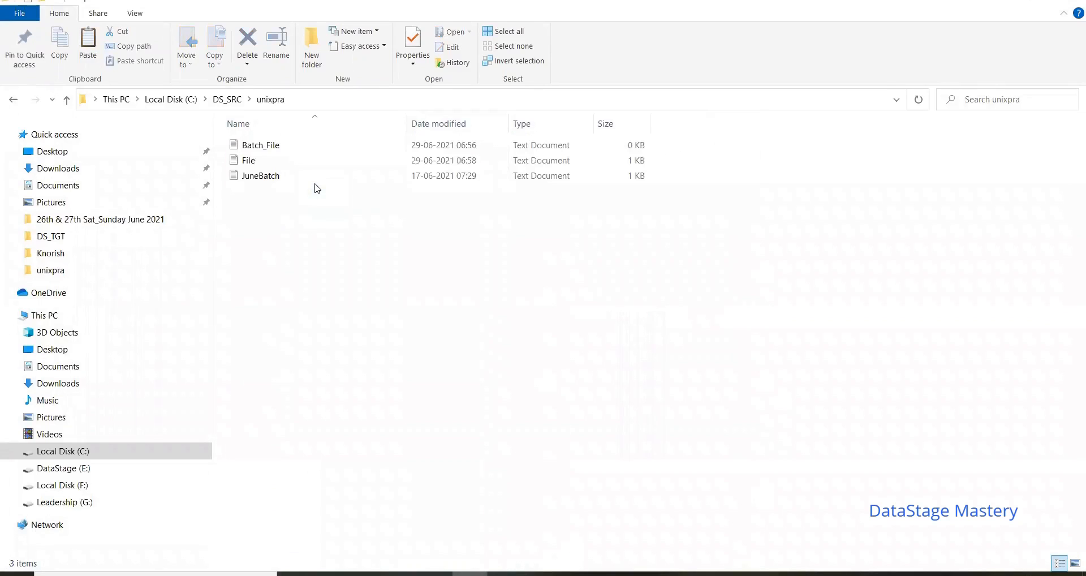
pyautogui.hotkey('ctrl', 'v')
pyautogui.click(356, 259)
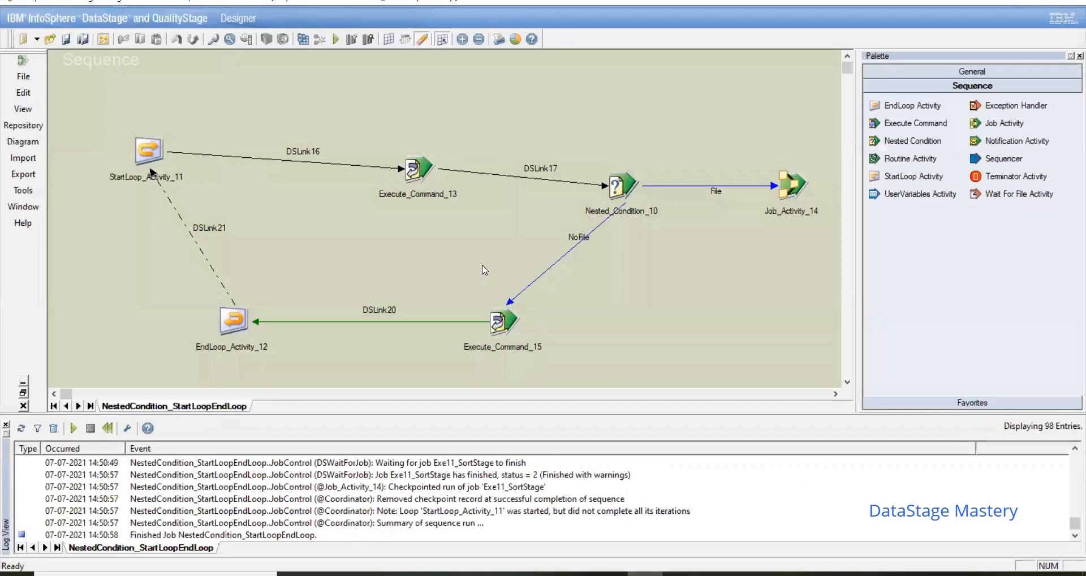
# Step: Run the sequence with the CONCAT_RM1 file missing and read Execute_Command_13's log event detail
pyautogui.click(336, 40)
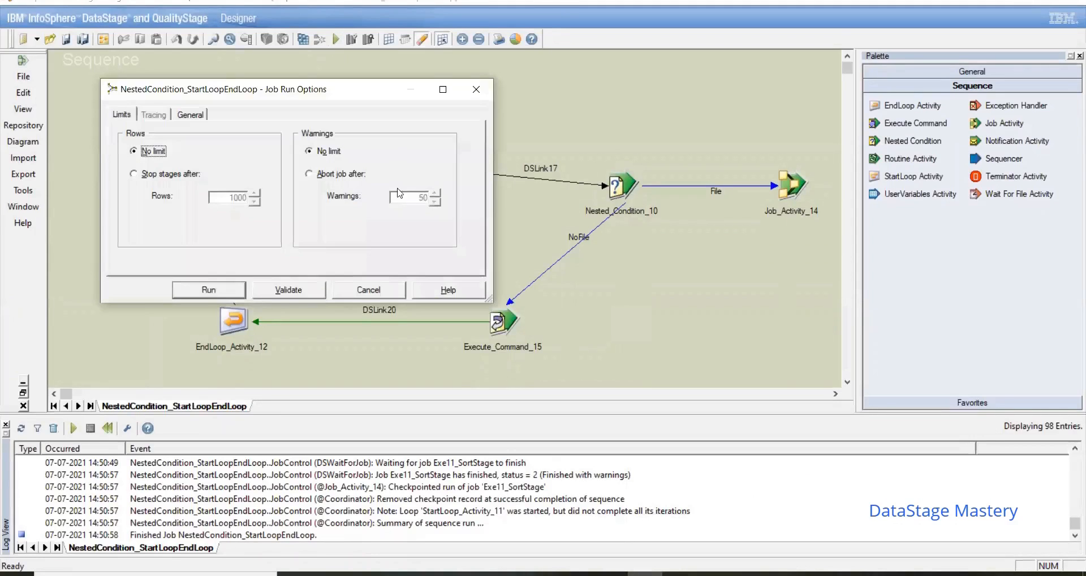
pyautogui.click(228, 291)
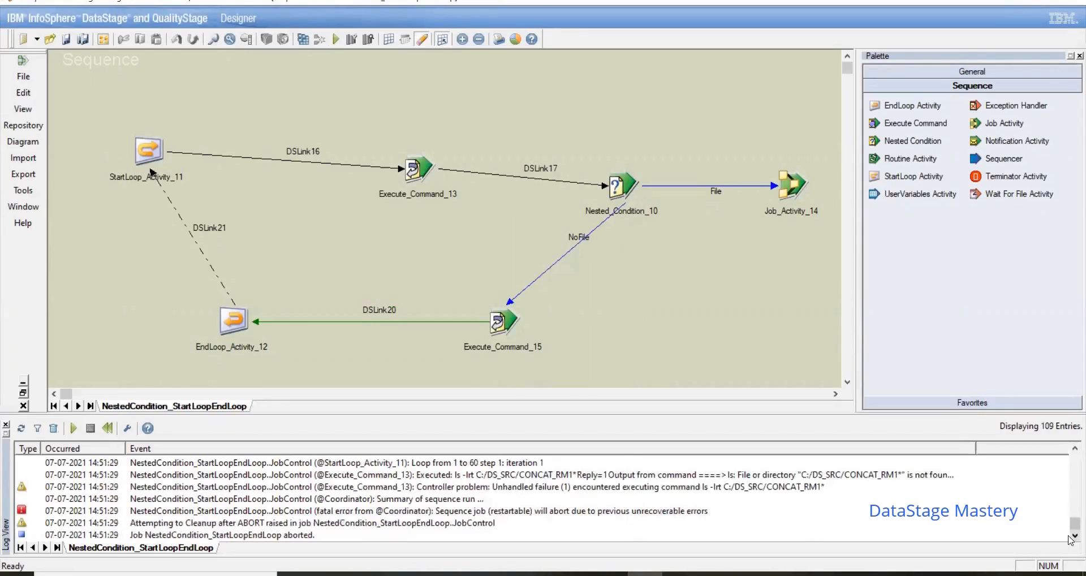
pyautogui.click(744, 477)
pyautogui.doubleClick(745, 476)
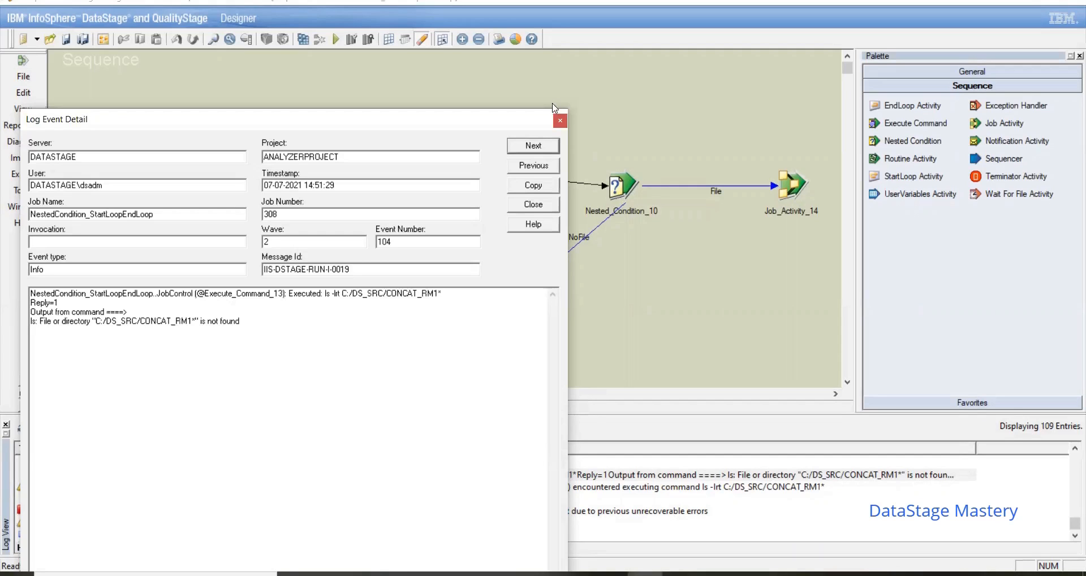
pyautogui.click(562, 121)
# Step: Set the expression type of Execute_Command_13's DSLink17 trigger to Otherwise
pyautogui.doubleClick(413, 166)
pyautogui.click(129, 25)
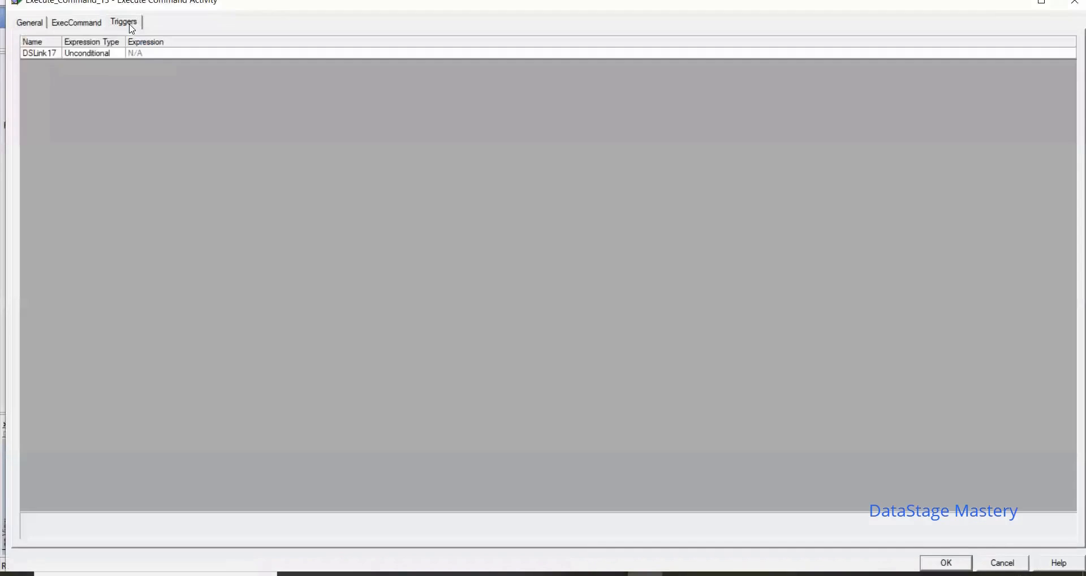
pyautogui.click(109, 55)
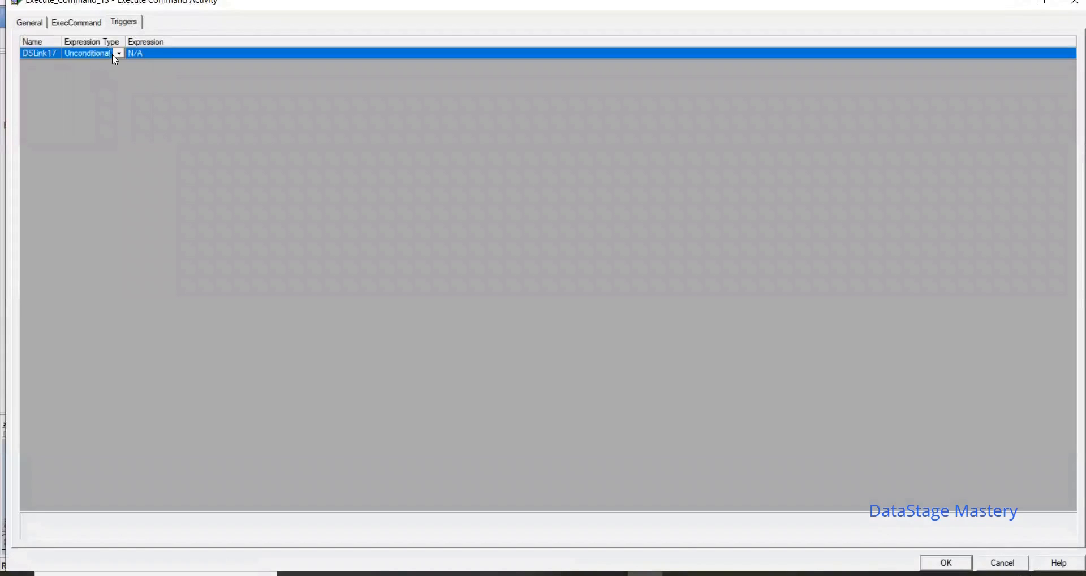
pyautogui.click(120, 55)
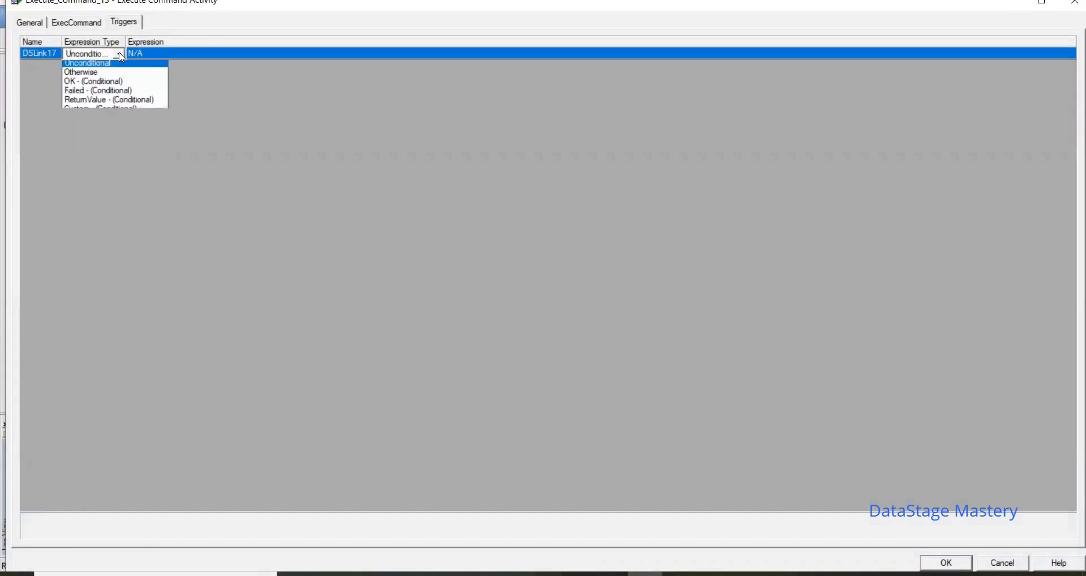
pyautogui.click(90, 75)
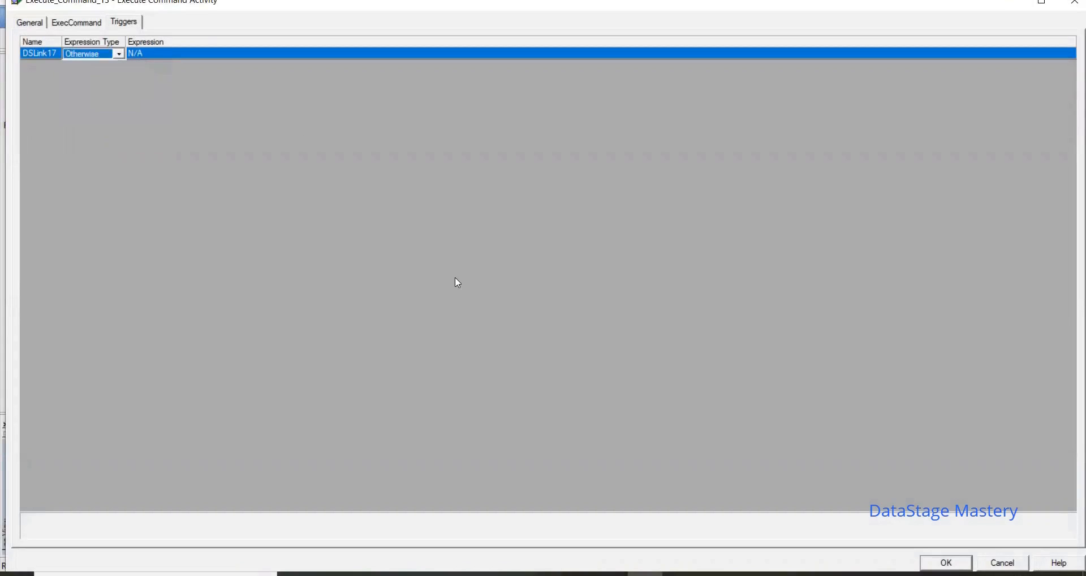
pyautogui.click(968, 562)
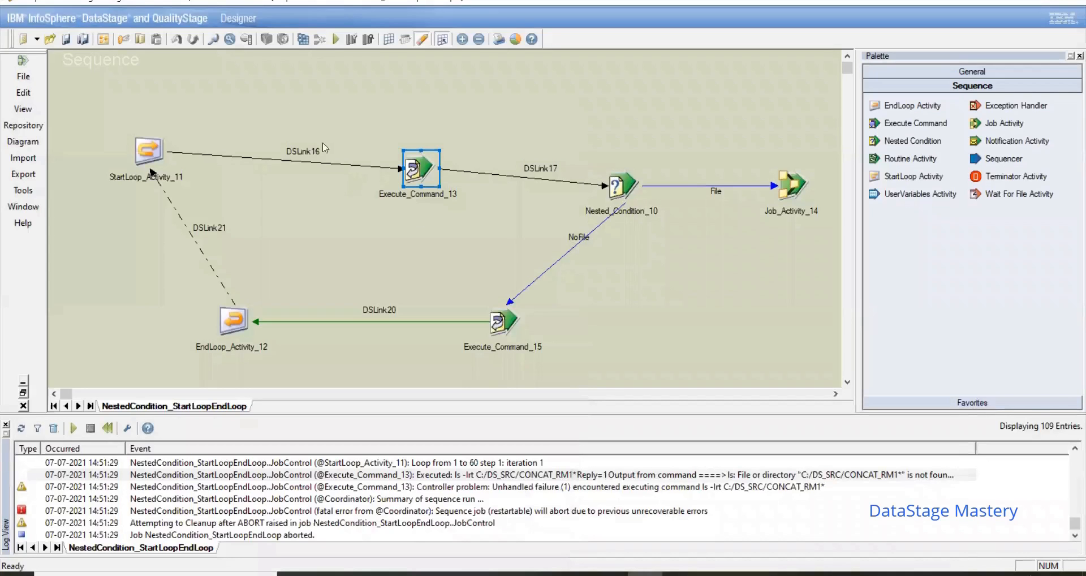
# Step: Recompile the sequence with the changed trigger and run it with no row or warning limits
pyautogui.click(336, 39)
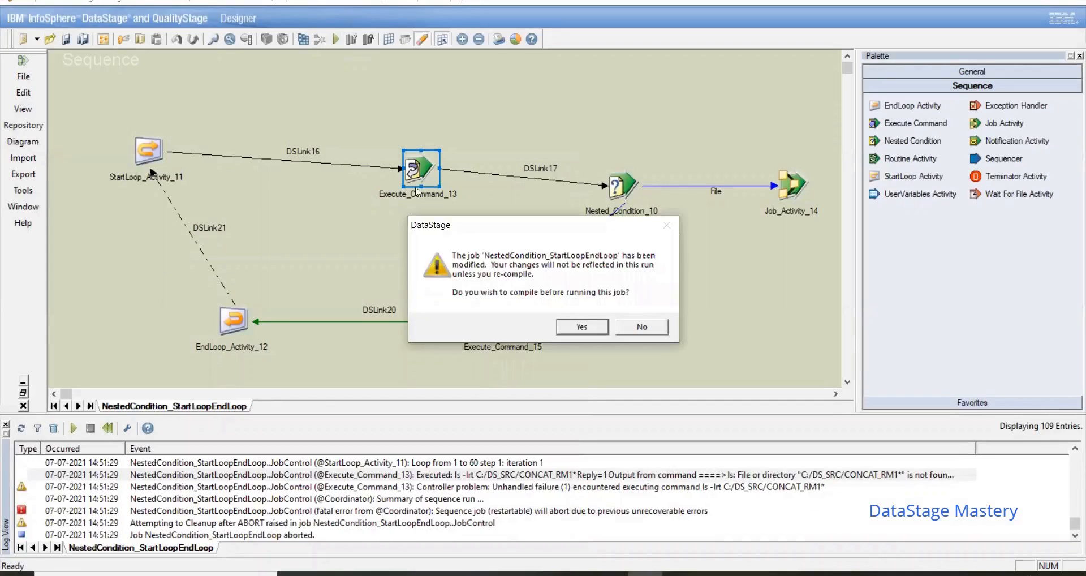
pyautogui.click(583, 327)
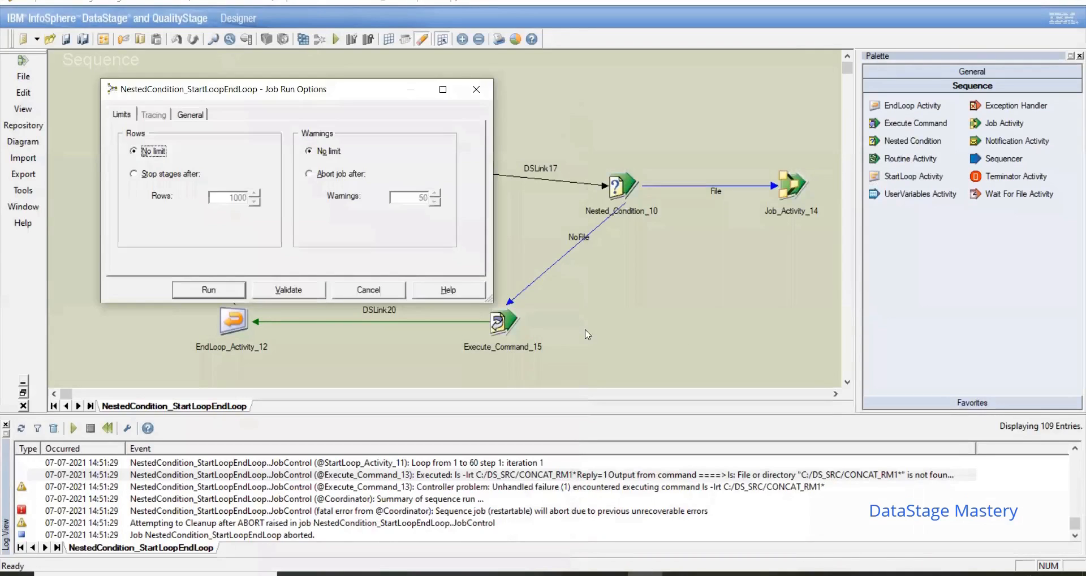
pyautogui.click(209, 290)
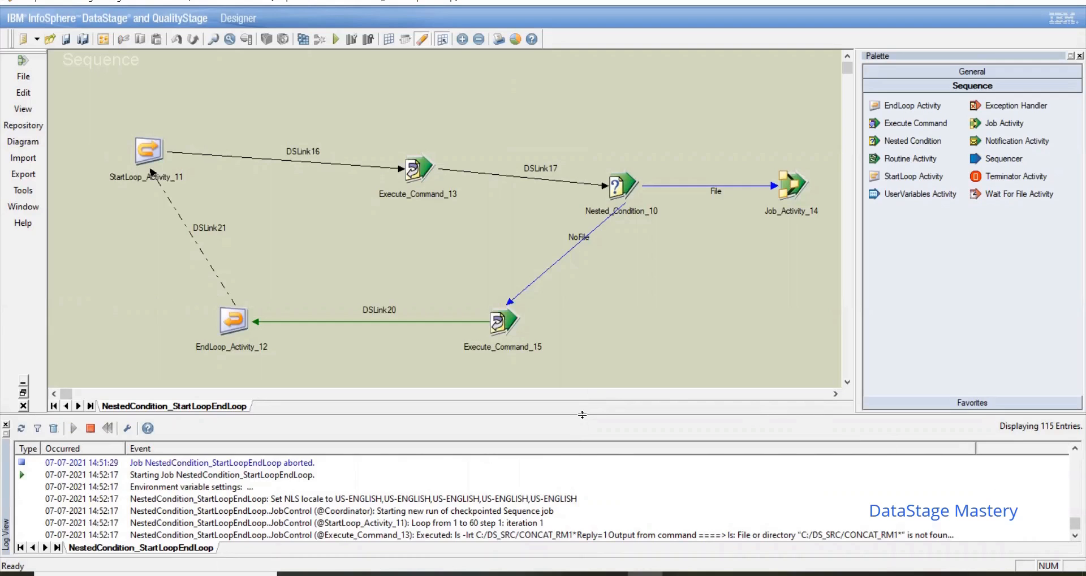
# Step: Enlarge the job log, read the new run's Execute_Command_13 event detail, and review that activity's trigger
pyautogui.moveTo(583, 414); pyautogui.dragTo(578, 293)
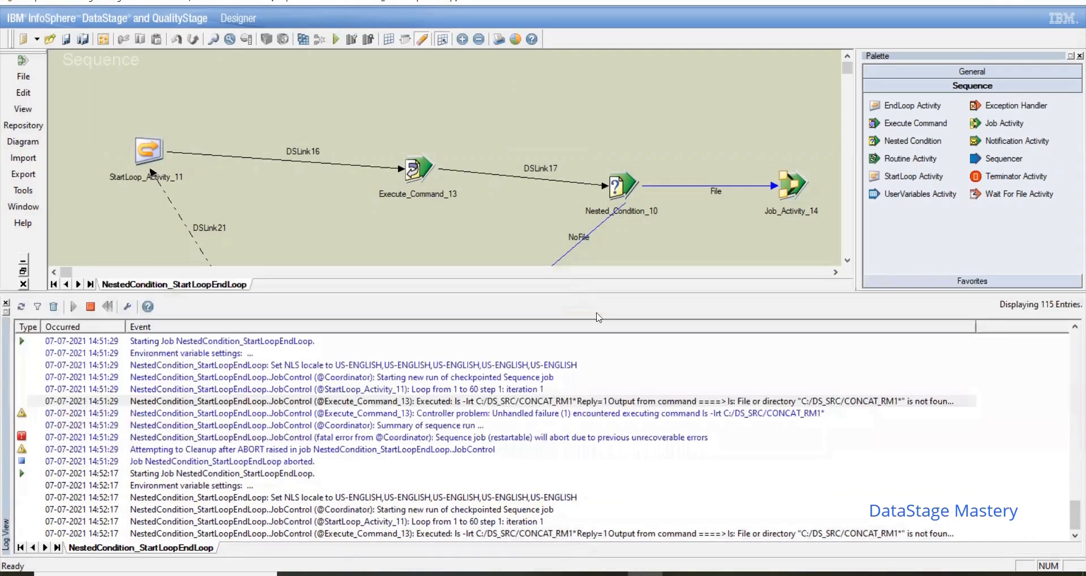
pyautogui.doubleClick(757, 535)
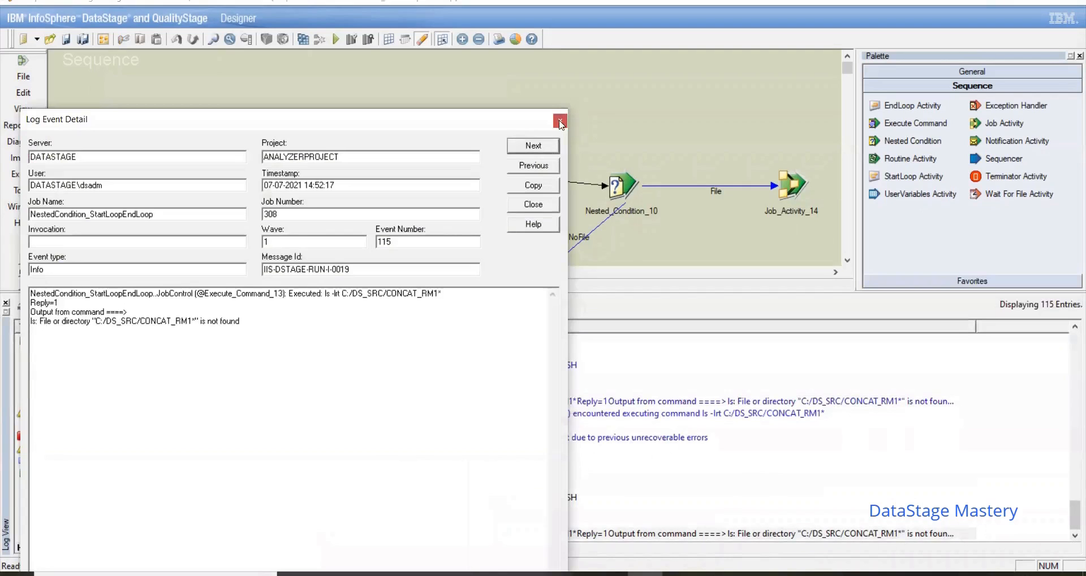
pyautogui.click(560, 122)
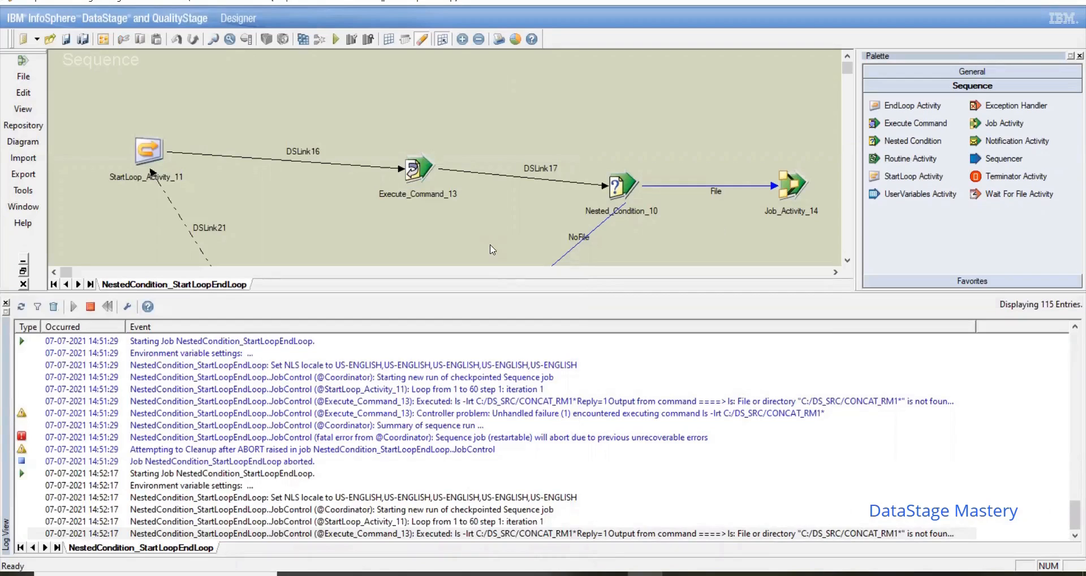
pyautogui.doubleClick(417, 177)
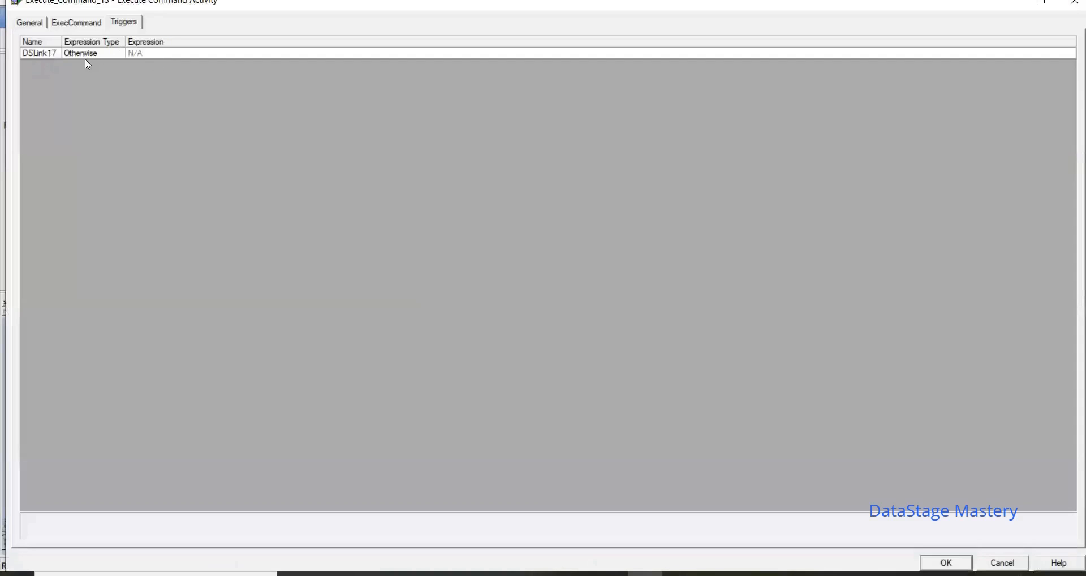
pyautogui.click(1009, 563)
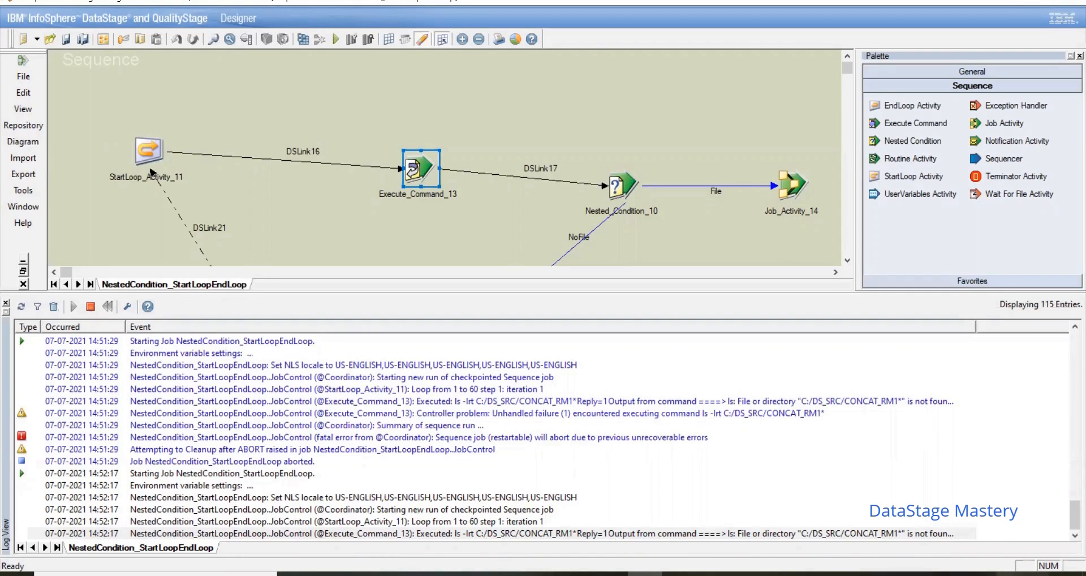
# Step: Check the system clock against the log timestamps while waiting for the second loop iteration
pyautogui.click(1040, 574)
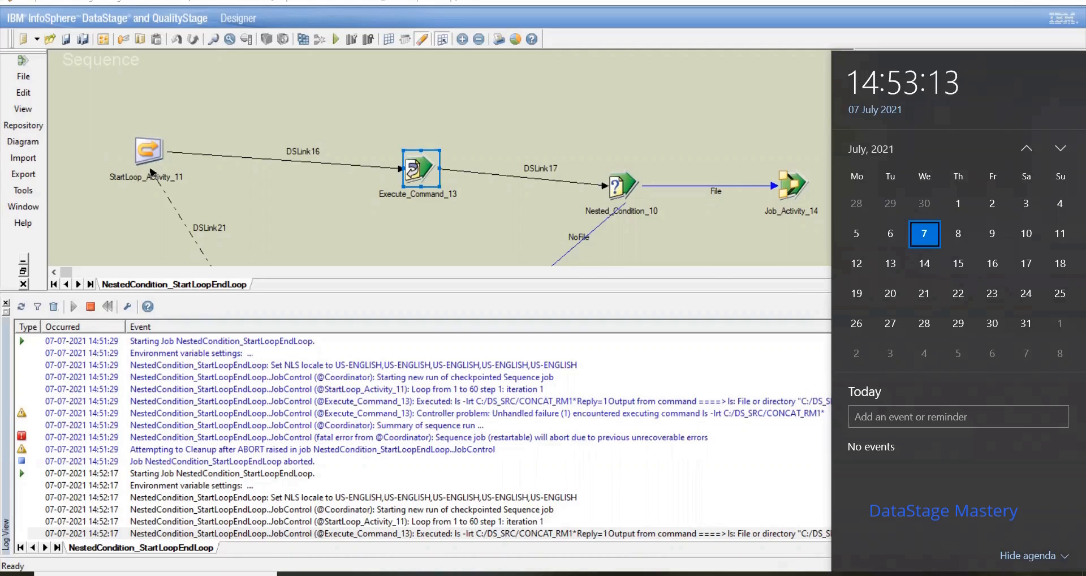
pyautogui.click(793, 573)
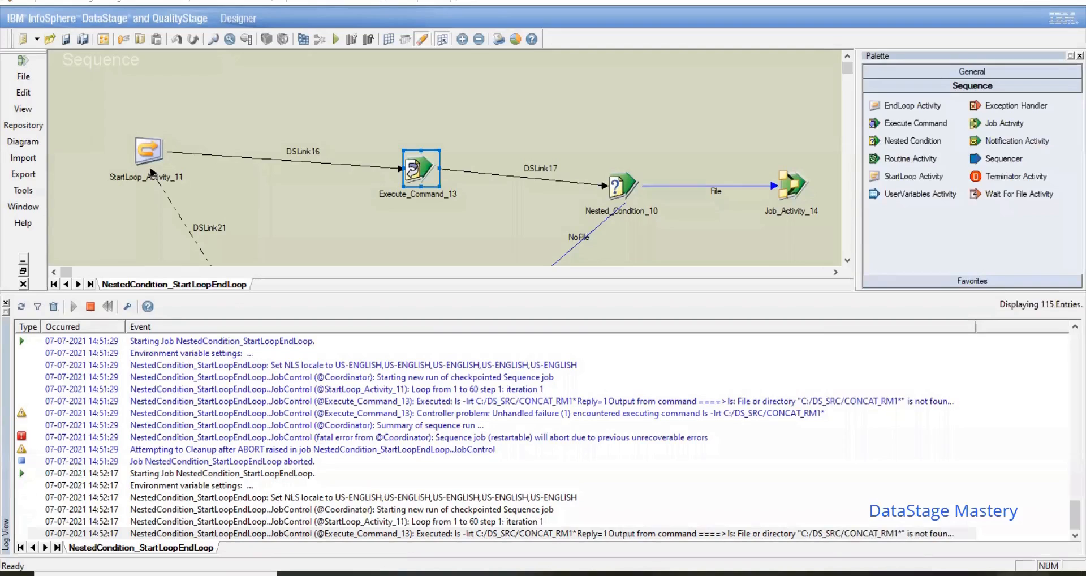
pyautogui.click(1023, 574)
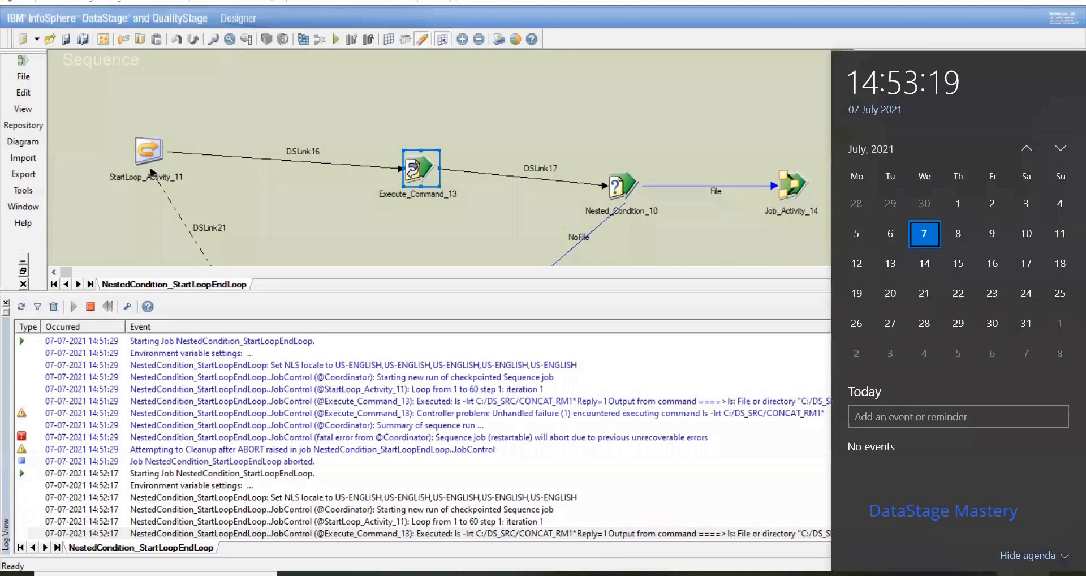
pyautogui.click(550, 511)
pyautogui.click(550, 511)
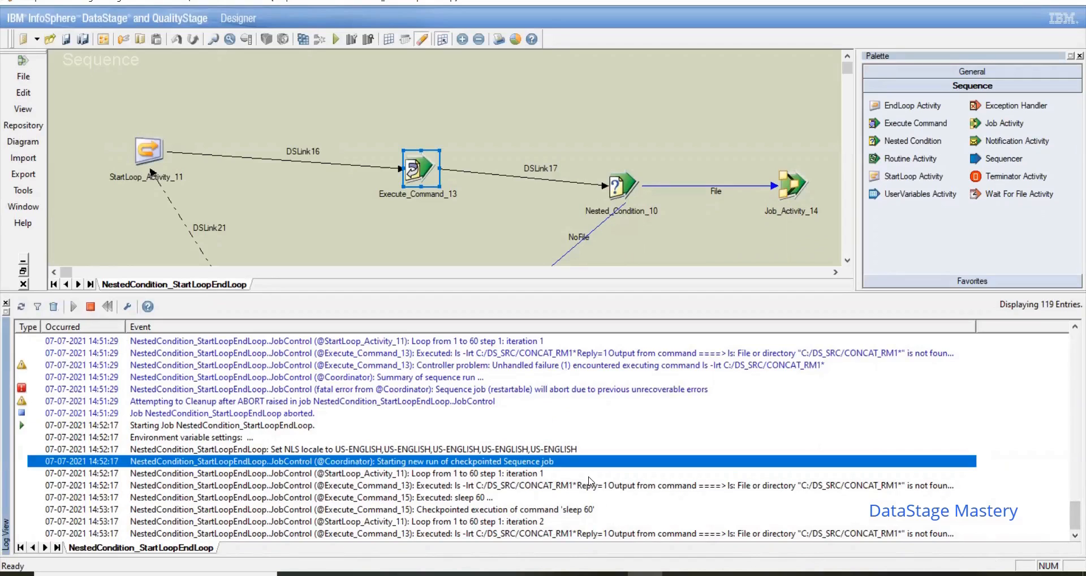
# Step: Review the settings of EndLoop_Activity_12 and the loop definition of StartLoop_Activity_11 without changing them
pyautogui.click(847, 260)
pyautogui.click(847, 260)
pyautogui.click(847, 261)
pyautogui.doubleClick(234, 237)
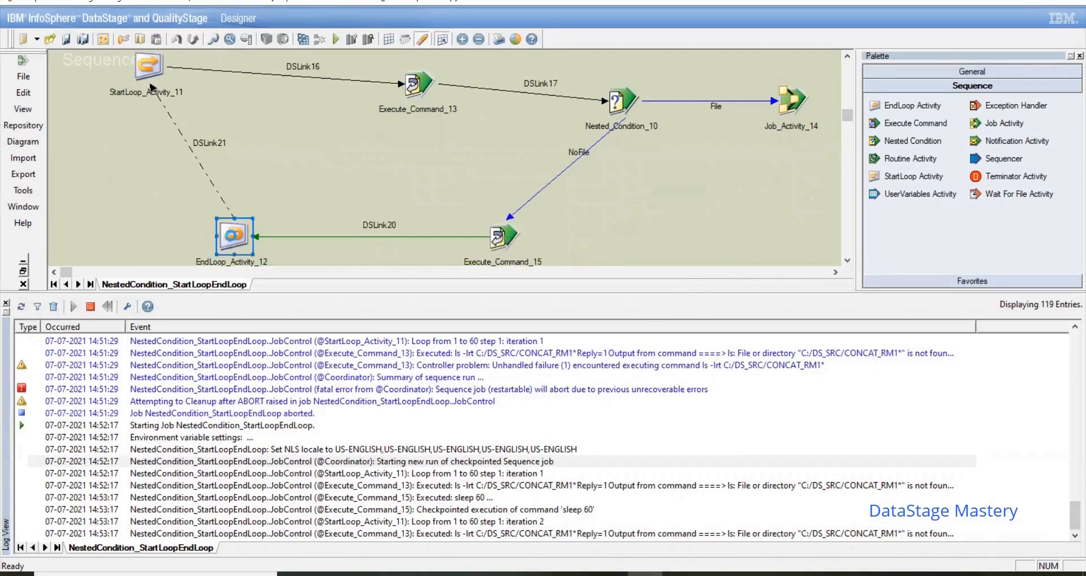
pyautogui.click(642, 429)
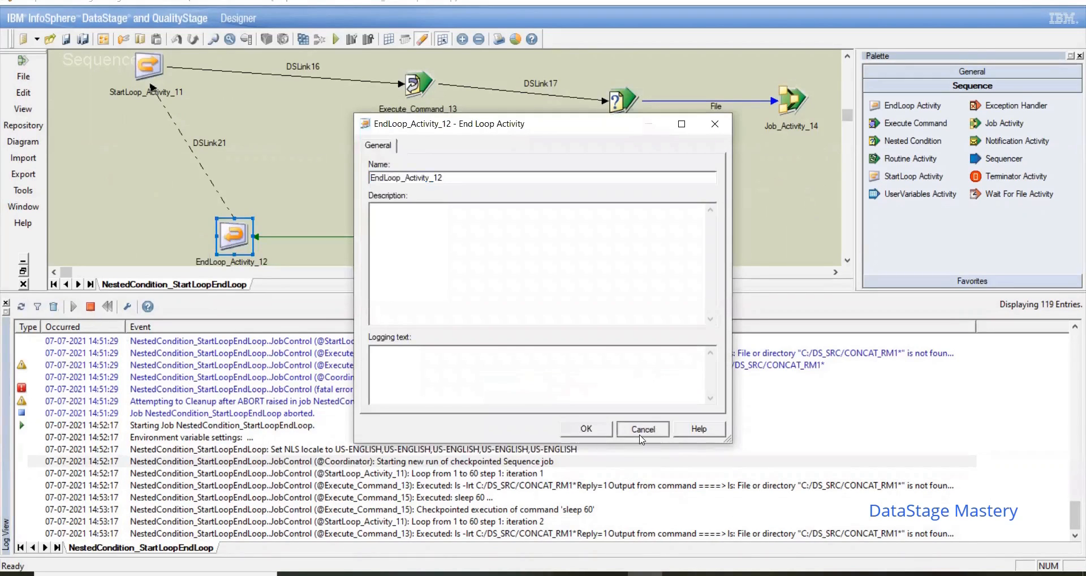
pyautogui.doubleClick(151, 68)
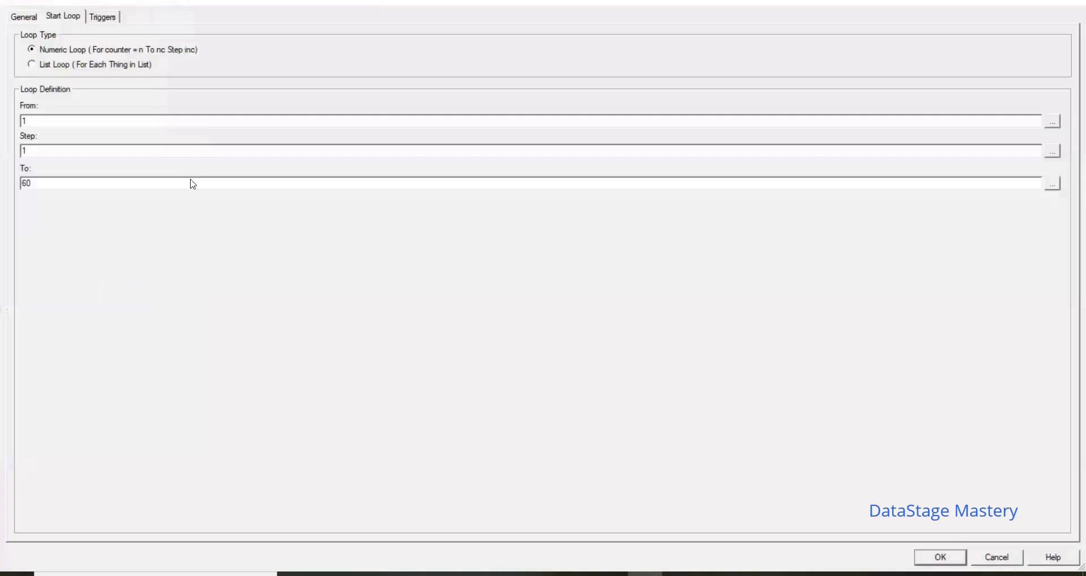
pyautogui.click(1003, 562)
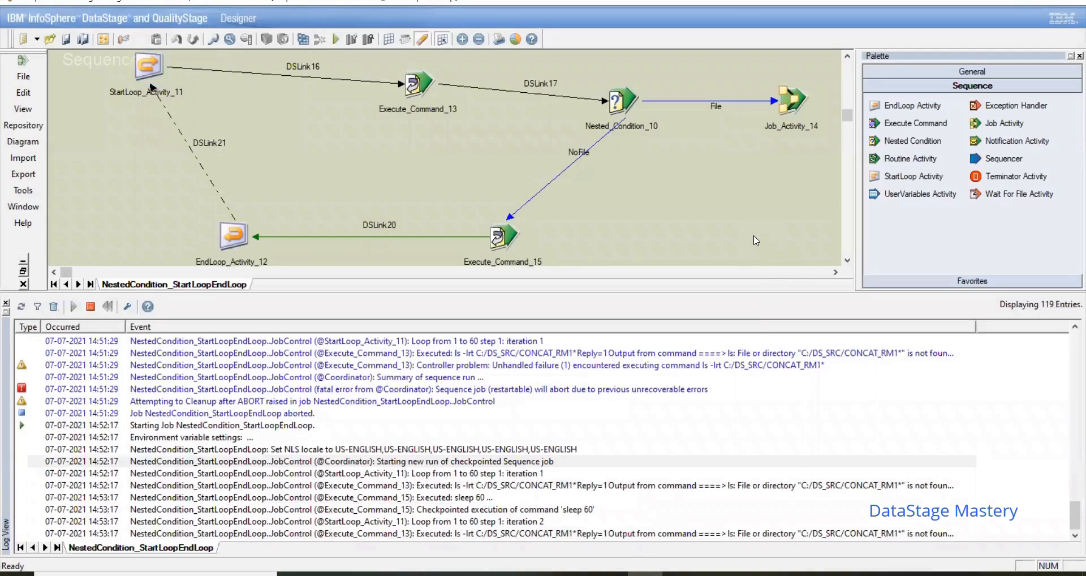
# Step: Review Execute_Command_13's ls command and its DSLink17 trigger without changing them
pyautogui.doubleClick(424, 84)
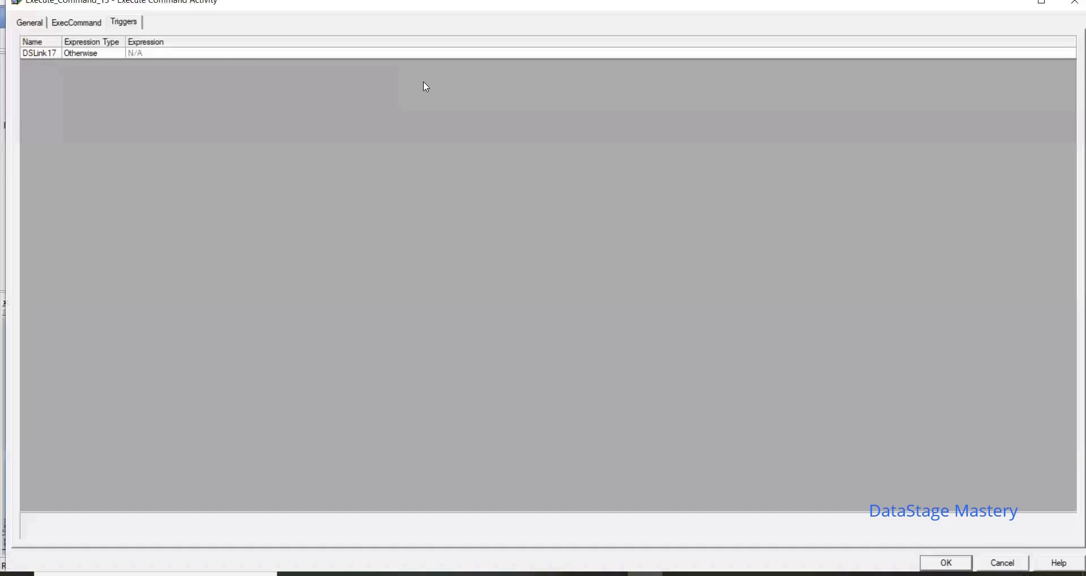
pyautogui.click(76, 22)
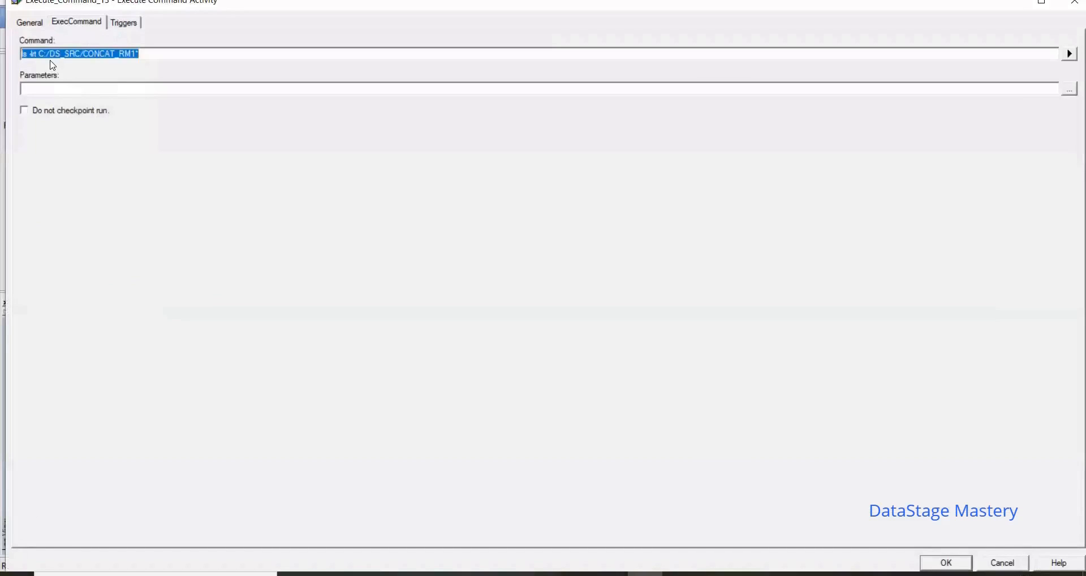
pyautogui.click(154, 55)
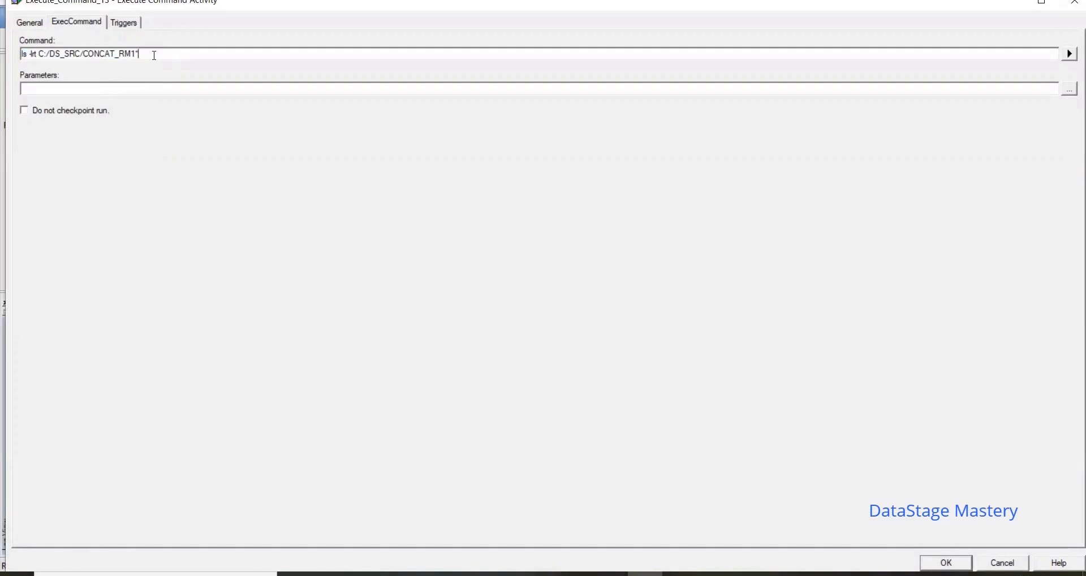
pyautogui.click(126, 22)
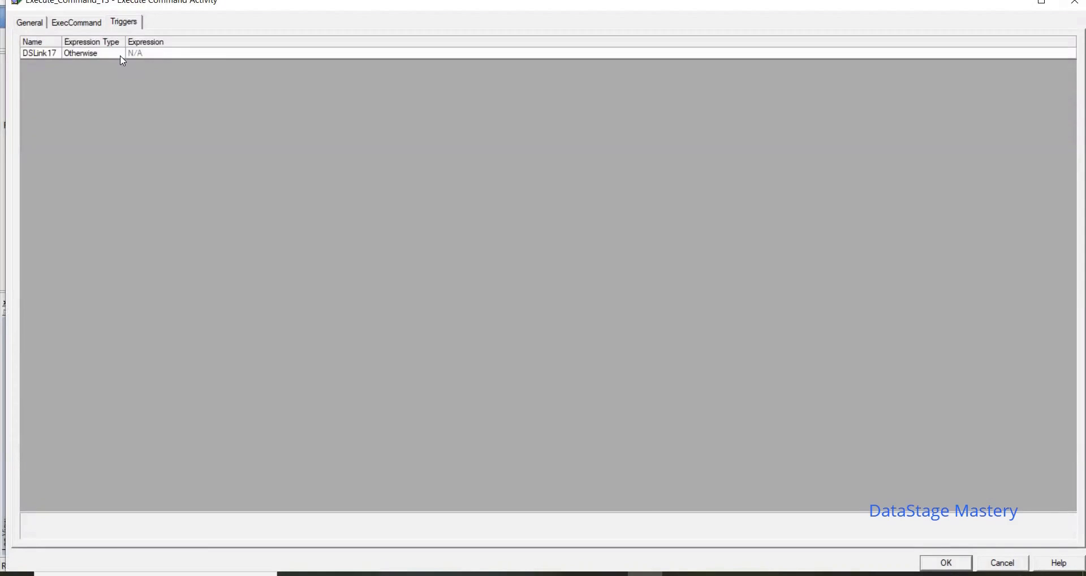
pyautogui.click(1014, 568)
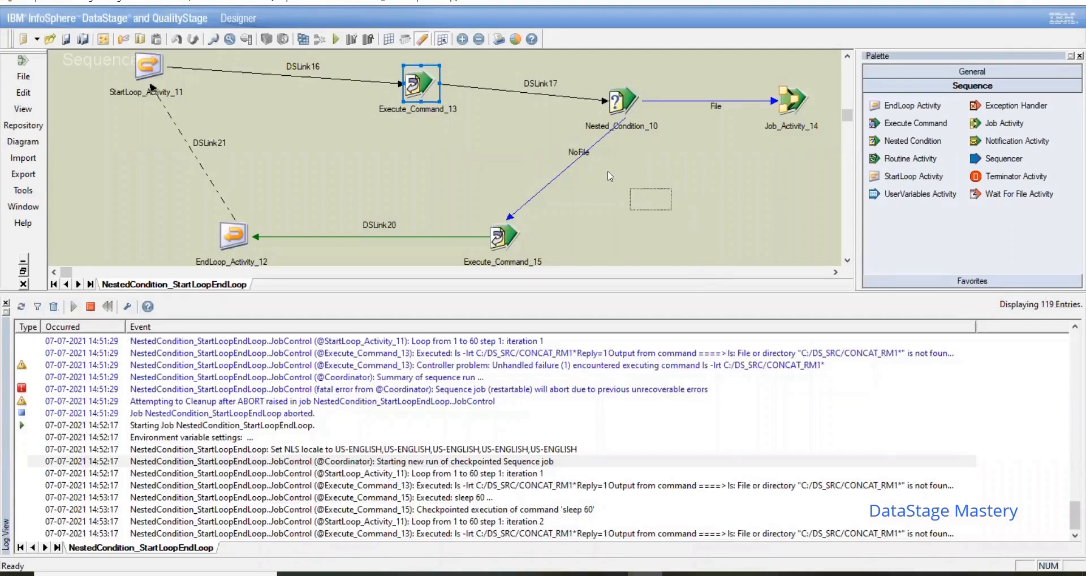
pyautogui.click(656, 186)
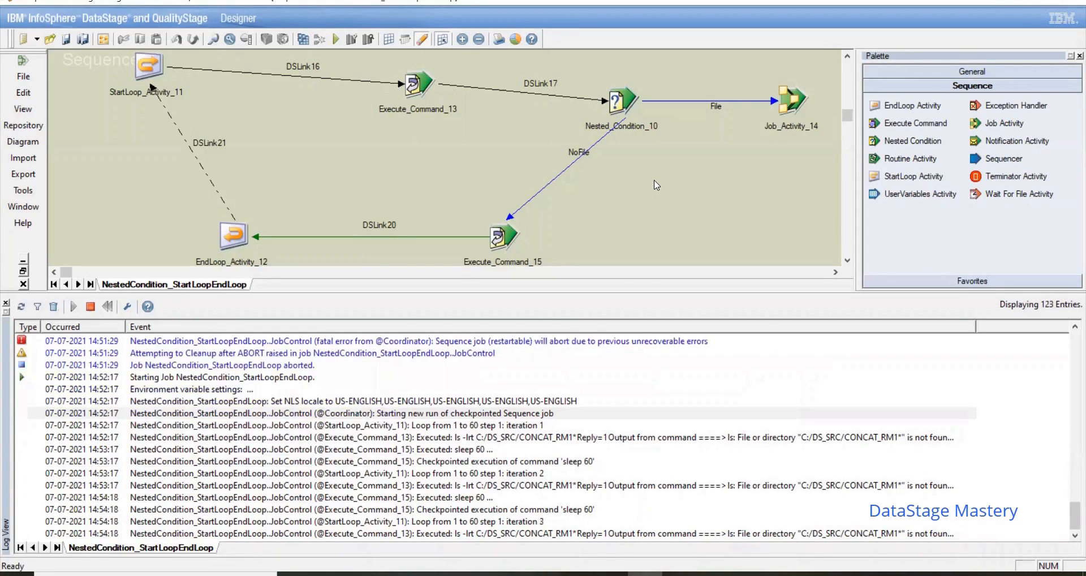
# Step: In File Explorer, move CONCAT_RM1 from the unixpra subfolder back to C:\DS_SRC, and return to the DataStage Designer
pyautogui.click(470, 572)
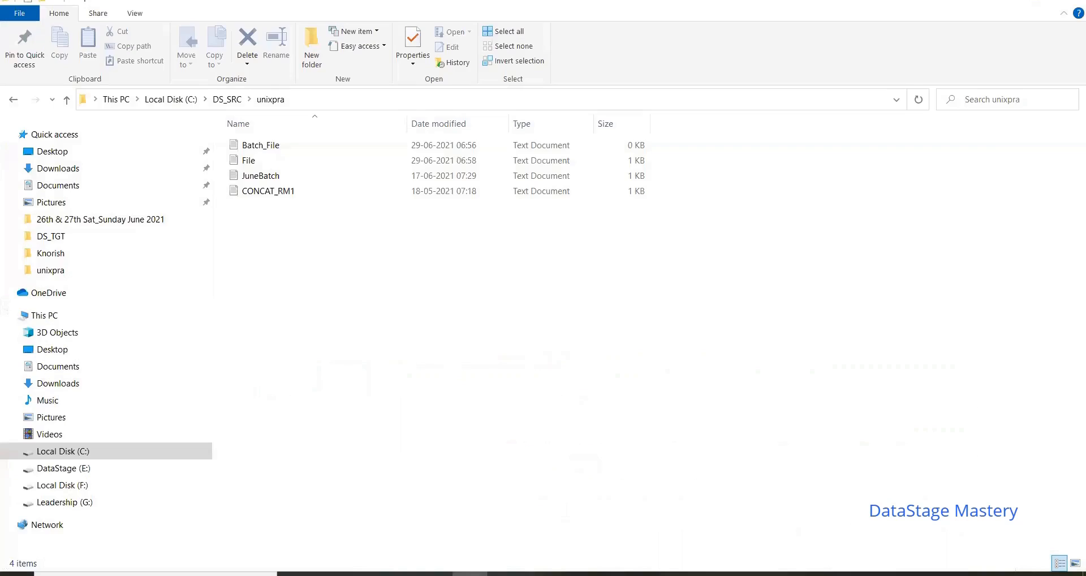
pyautogui.click(284, 191)
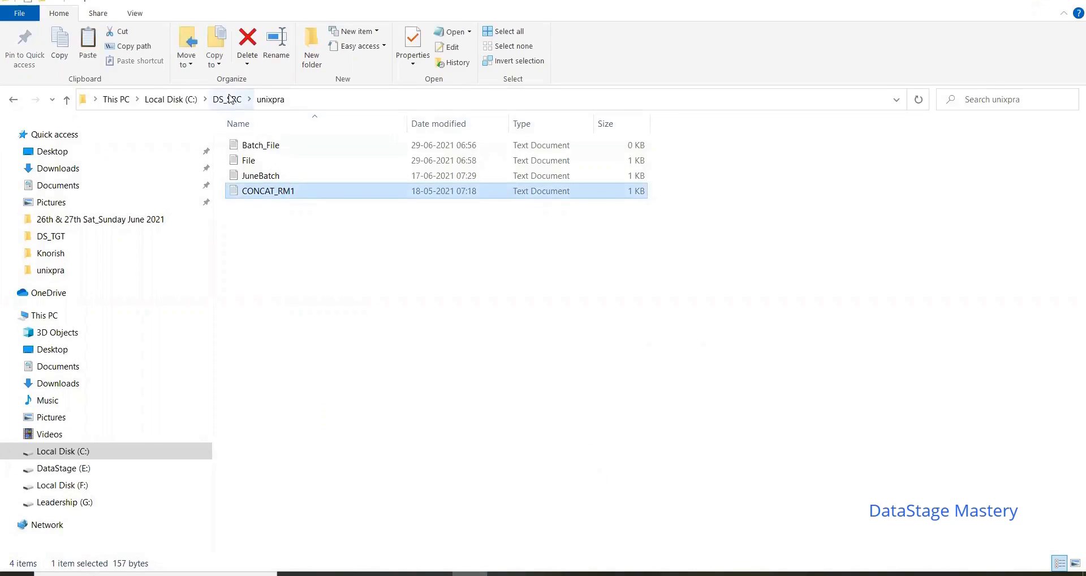
pyautogui.click(229, 99)
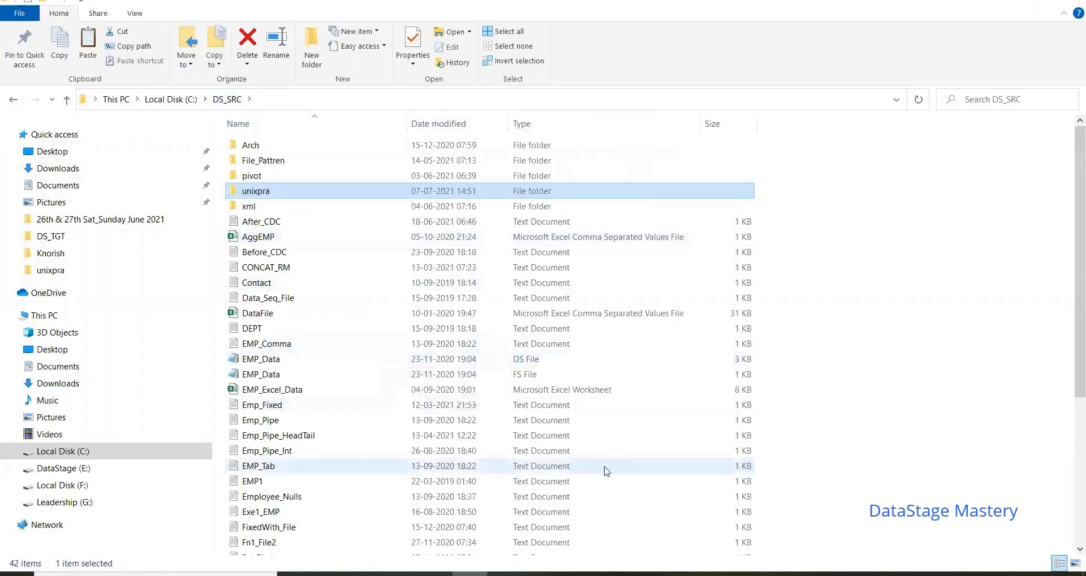
pyautogui.hotkey('ctrl', 'v')
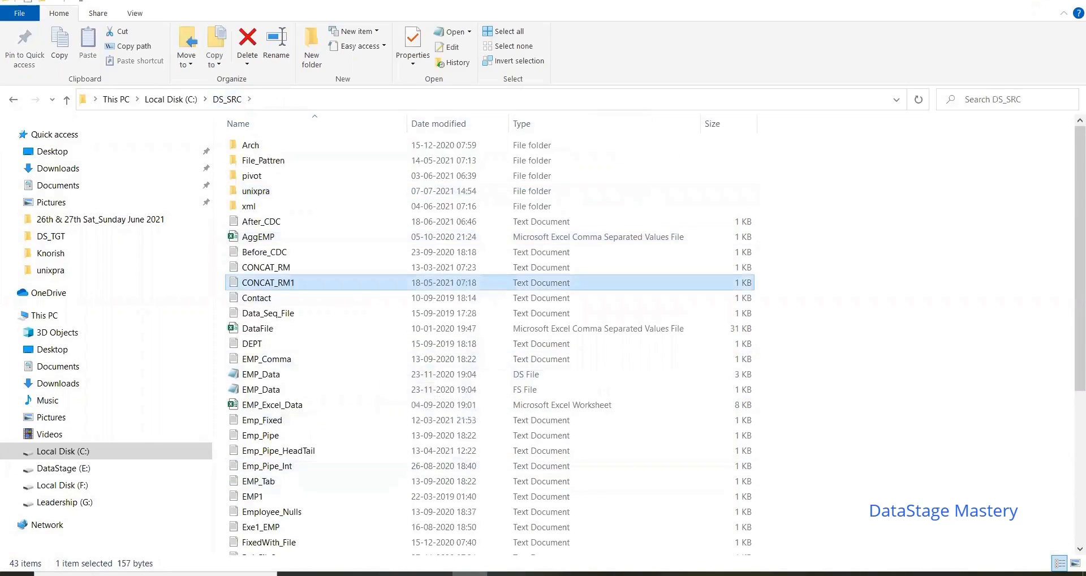
pyautogui.click(645, 573)
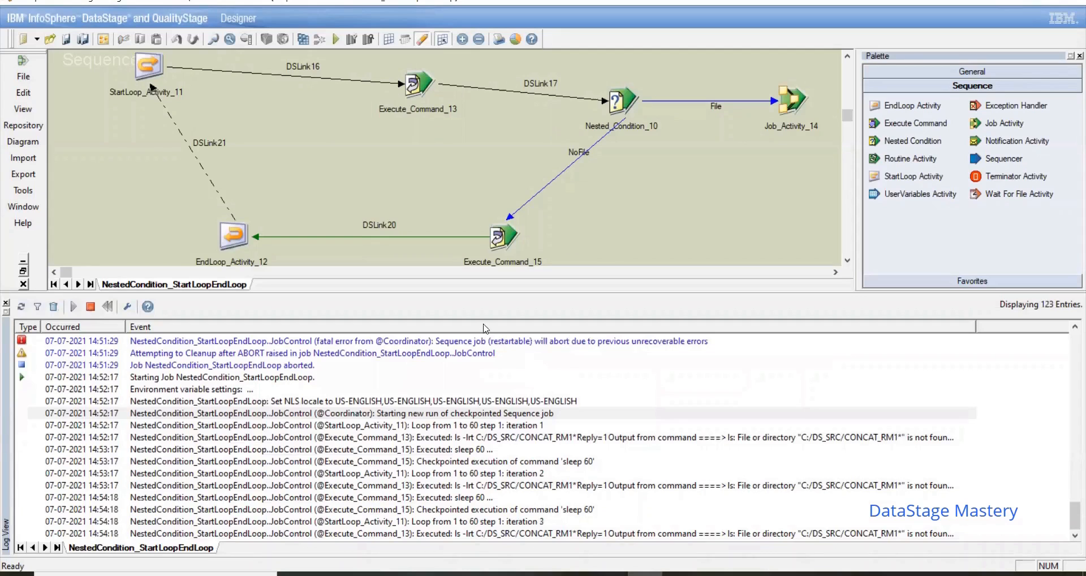
# Step: Enlarge the job log and check the system clock against its timestamps while waiting for the fourth loop iteration
pyautogui.moveTo(409, 293); pyautogui.dragTo(401, 192)
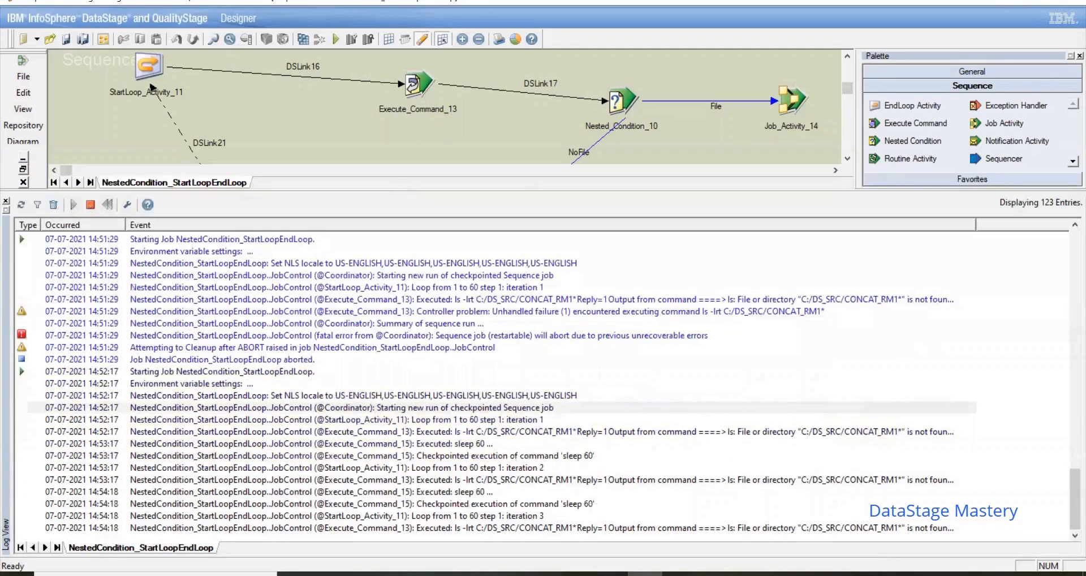
pyautogui.click(1023, 575)
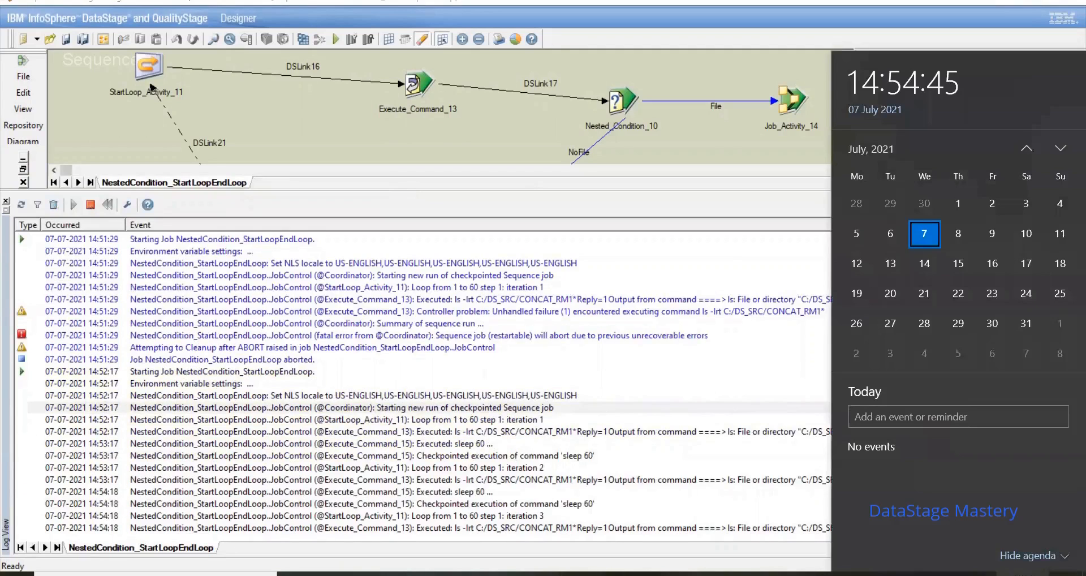
pyautogui.click(1023, 574)
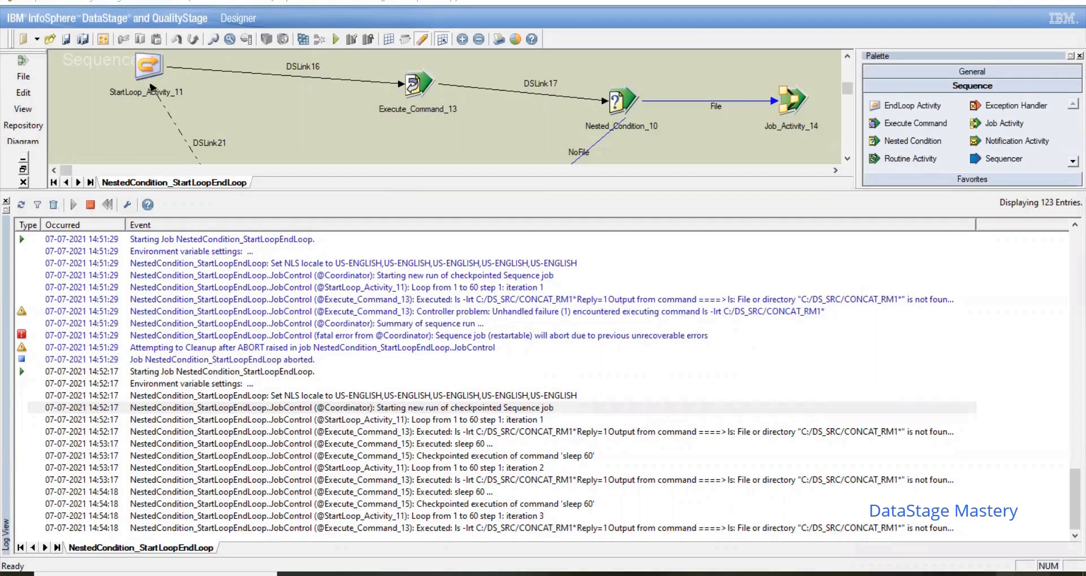
pyautogui.click(1023, 573)
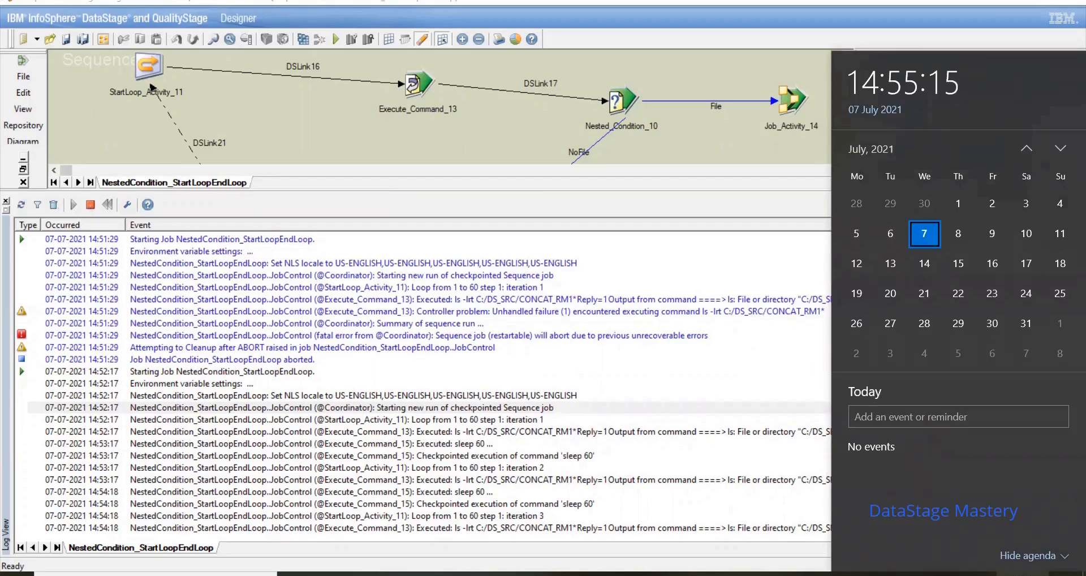
pyautogui.click(738, 575)
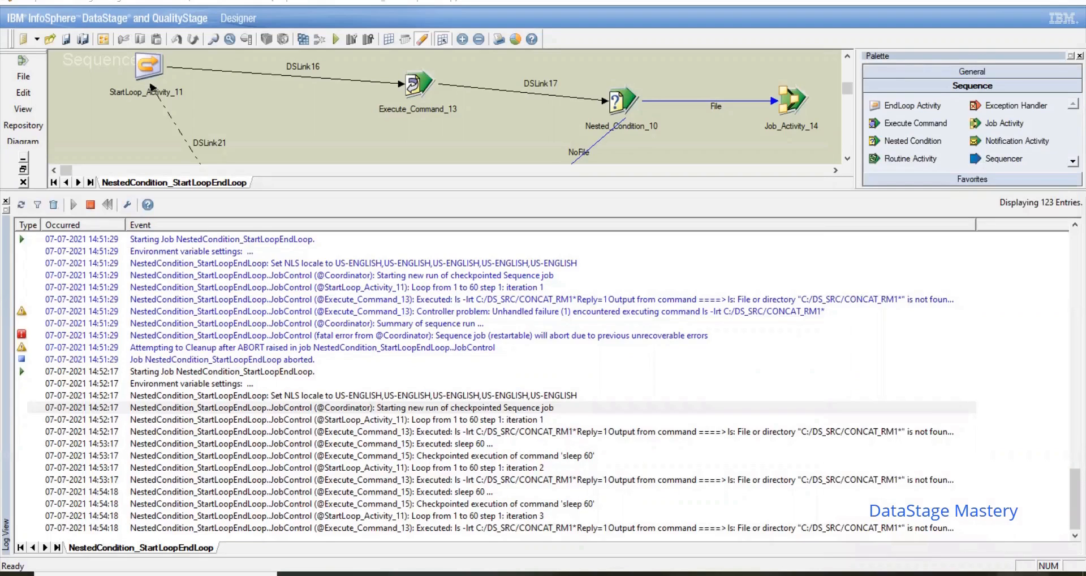
pyautogui.click(1023, 574)
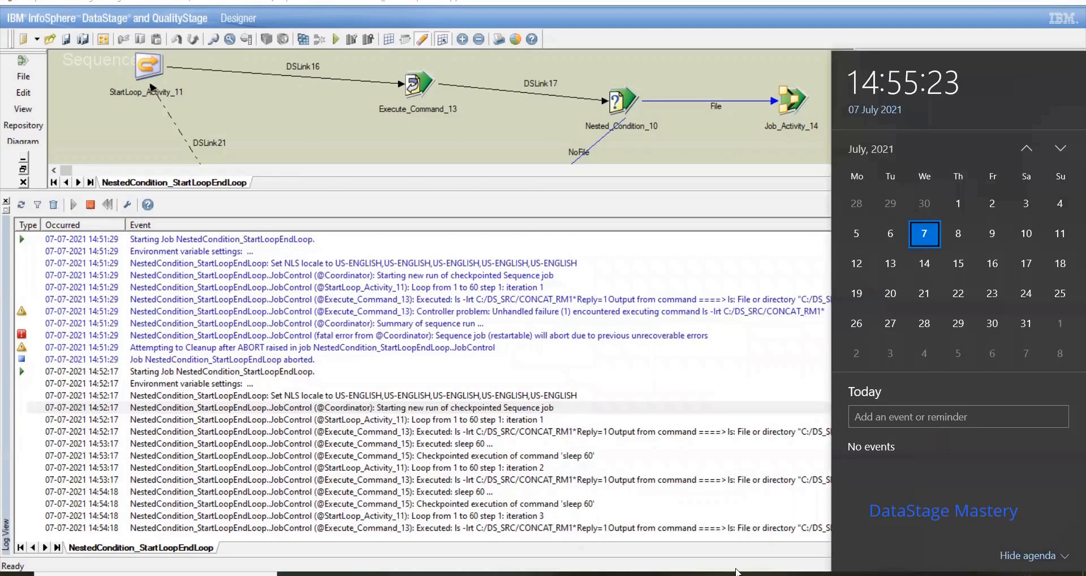
pyautogui.click(738, 574)
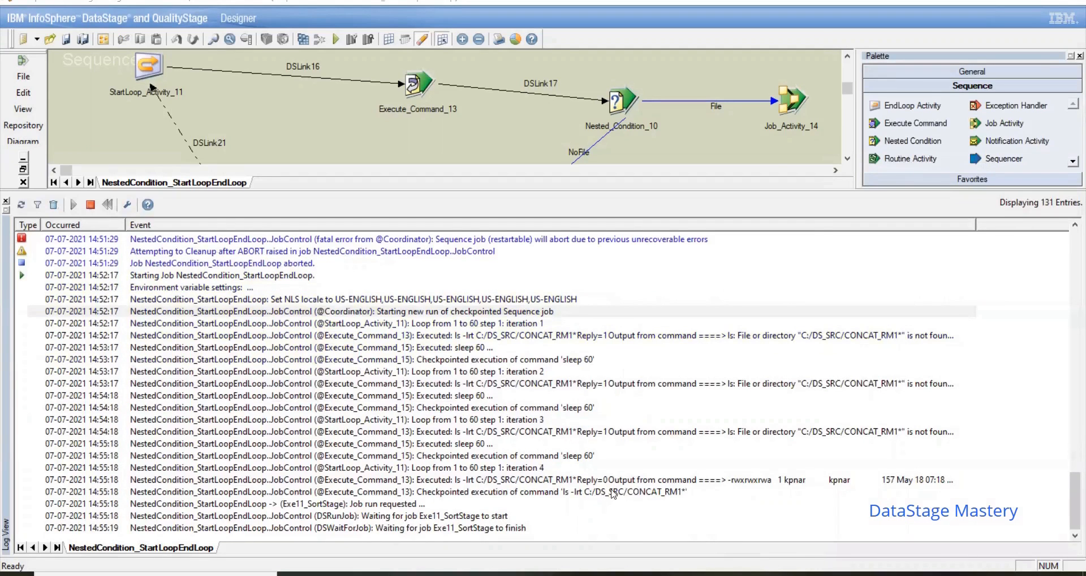
# Step: Read the log event detail for Execute_Command_13's checkpointed ls command, and hide the job log to show the whole sequence
pyautogui.doubleClick(614, 491)
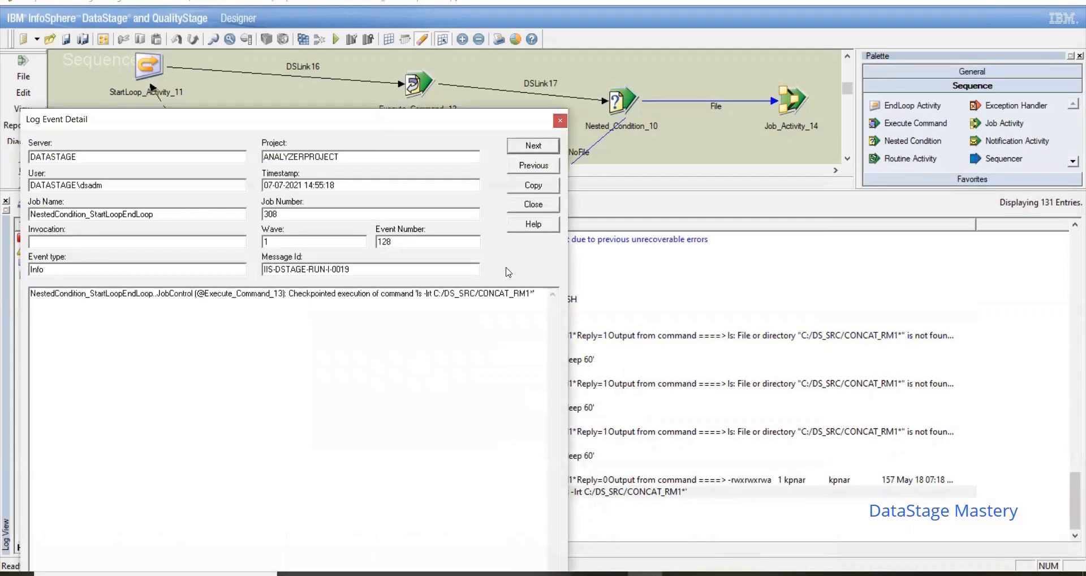
pyautogui.click(559, 121)
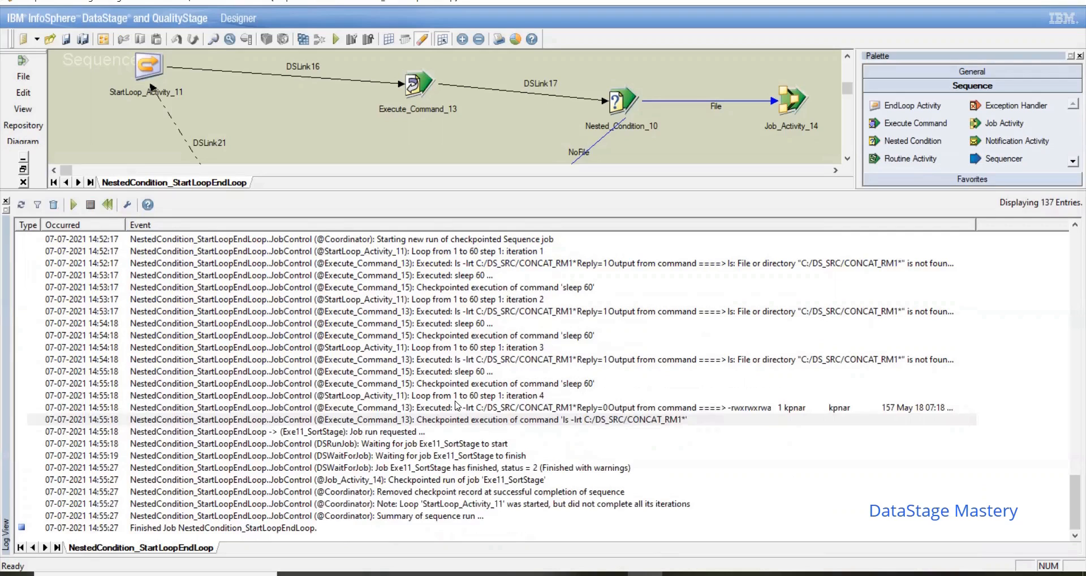
pyautogui.hotkey('ctrl', 'l')
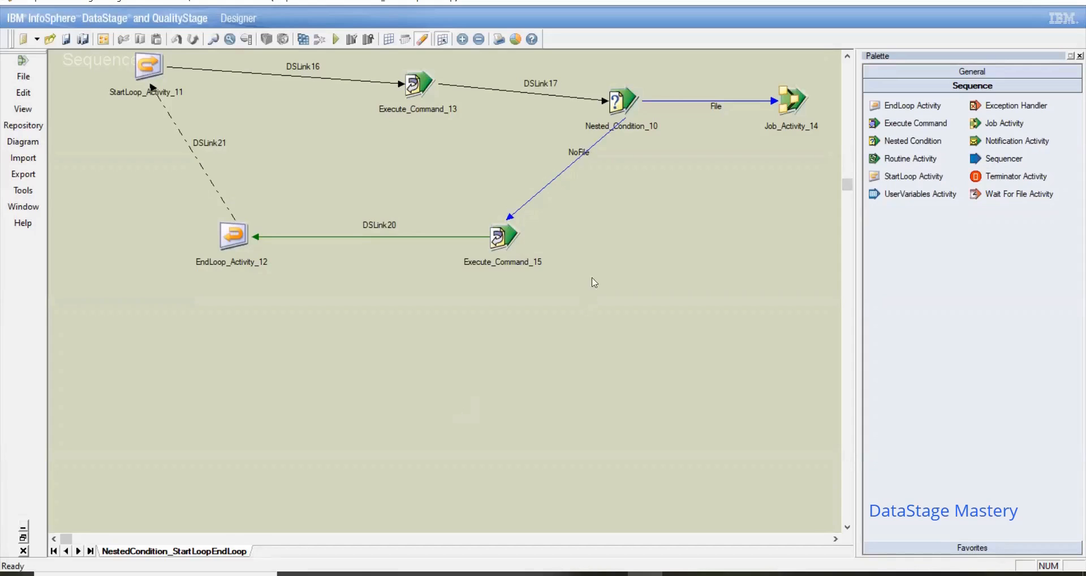
pyautogui.click(848, 57)
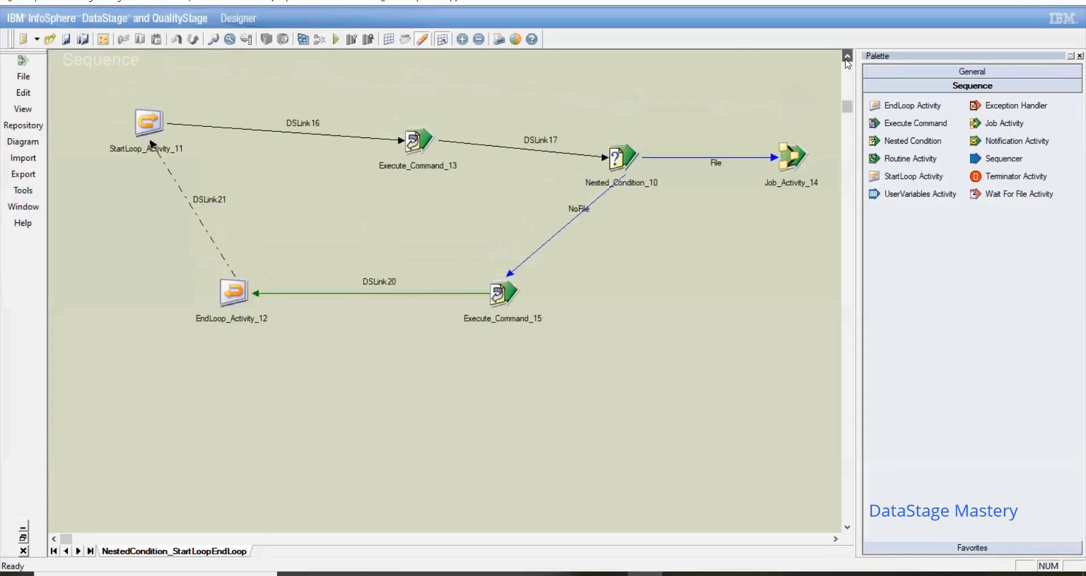
pyautogui.moveTo(75, 67); pyautogui.dragTo(588, 377)
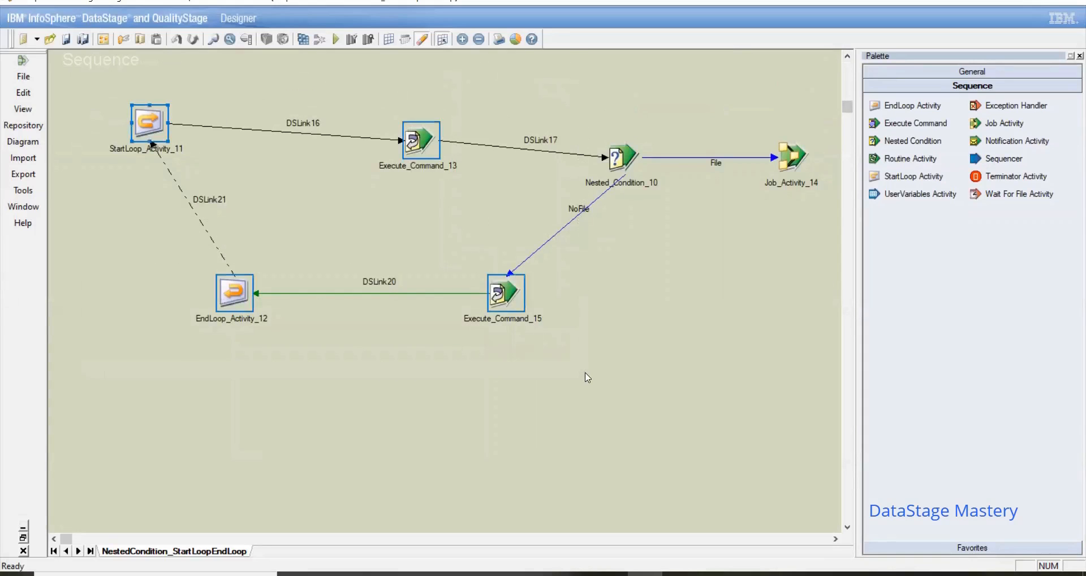
pyautogui.click(589, 377)
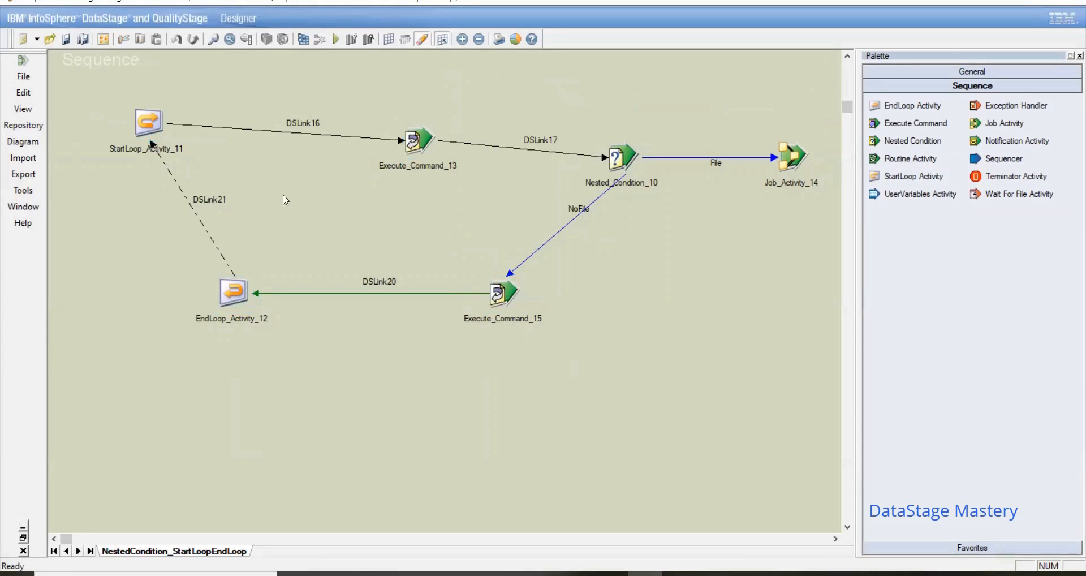
pyautogui.moveTo(66, 81); pyautogui.dragTo(674, 410)
pyautogui.click(674, 410)
# Step: Review StartLoop_Activity_11's loop definition and Execute_Command_15's DSLink20 trigger and sleep command without changing them
pyautogui.doubleClick(149, 123)
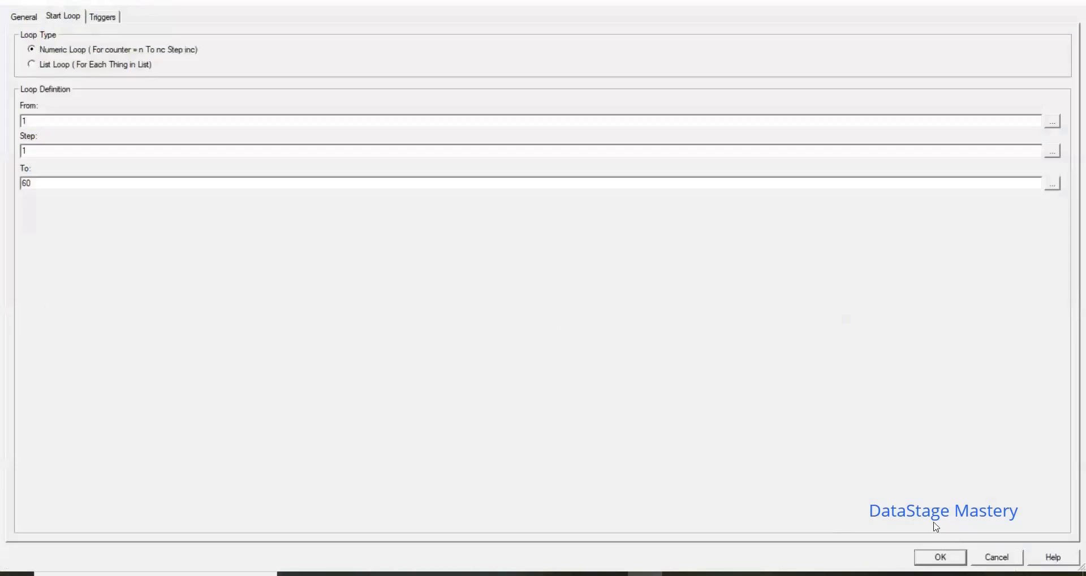
pyautogui.click(998, 558)
pyautogui.doubleClick(510, 299)
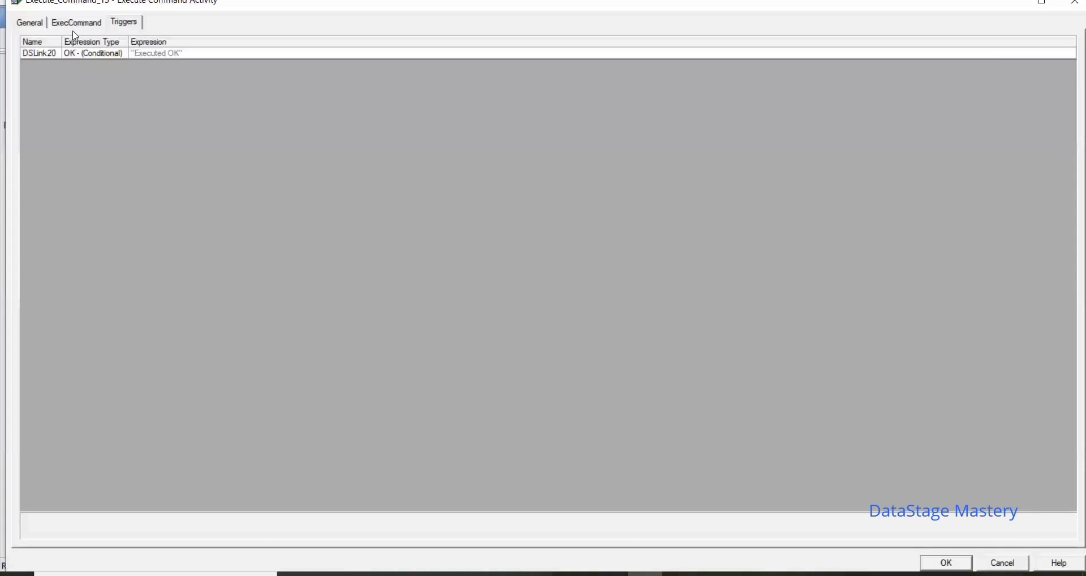
pyautogui.click(75, 24)
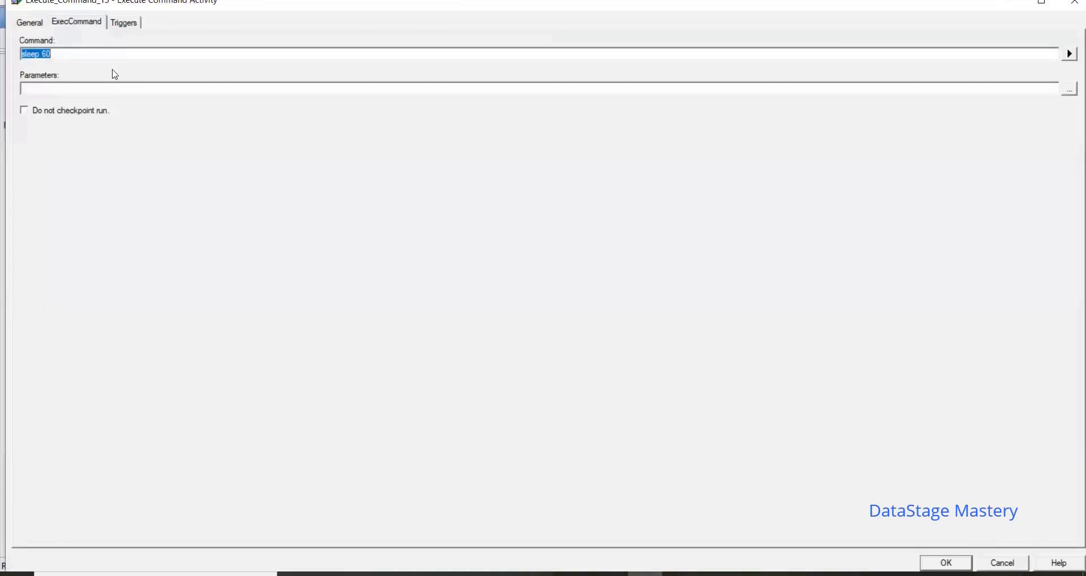
pyautogui.click(85, 54)
pyautogui.click(1016, 567)
pyautogui.click(574, 299)
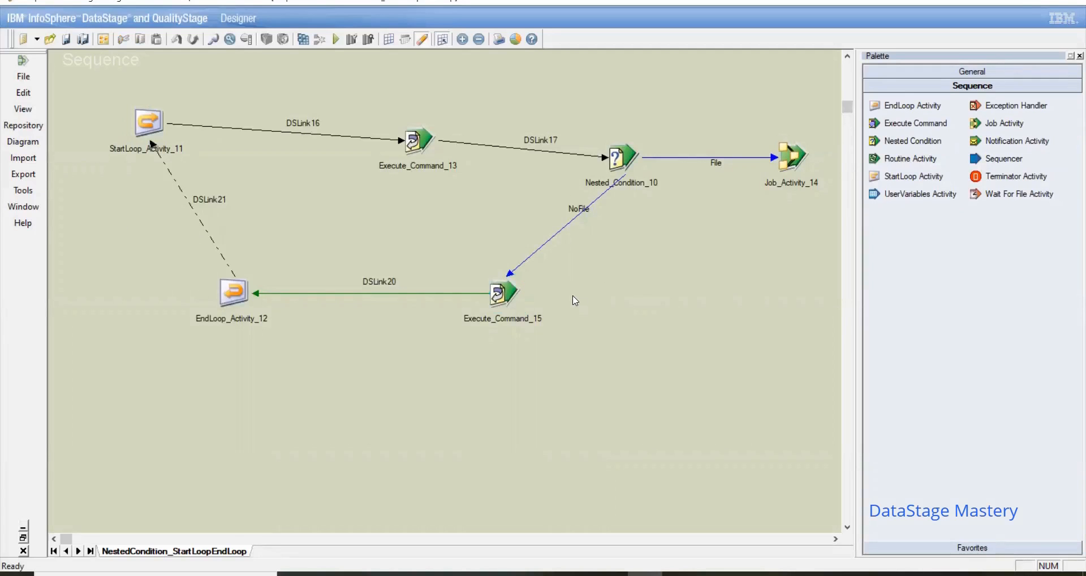